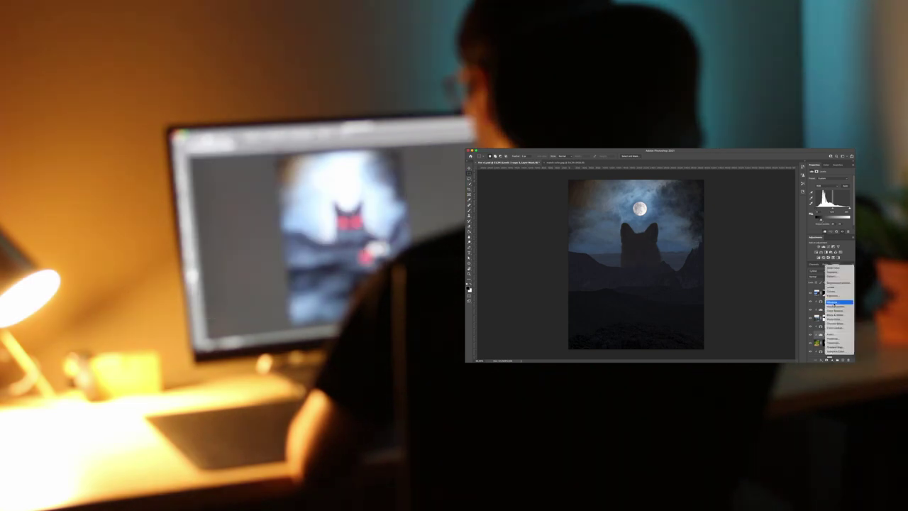
Bring up Fox v1.psd with its grayscale fox silhouette, mountains and rock sketch.
click(828, 304)
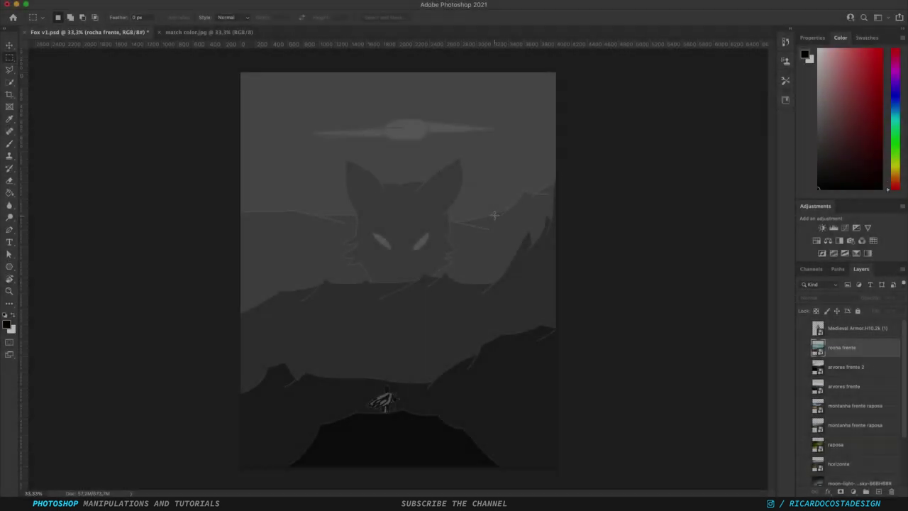
Scale the rocha frente photo up to fill the width and move it down.
key(ctrl+t)
drag(561, 163, 618, 116)
drag(426, 351, 427, 432)
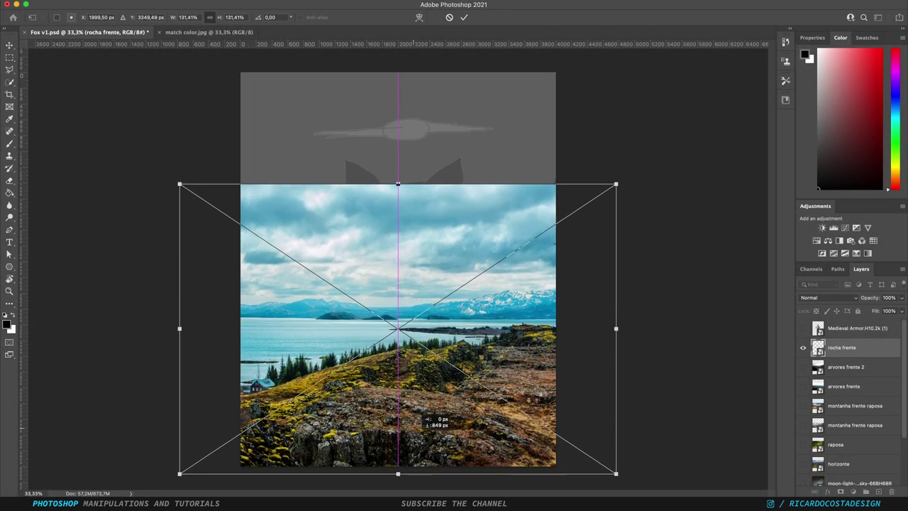
key(Return)
Mask rocha frente down to the foreground rock and show the arvores frente layers.
click(853, 491)
key(b)
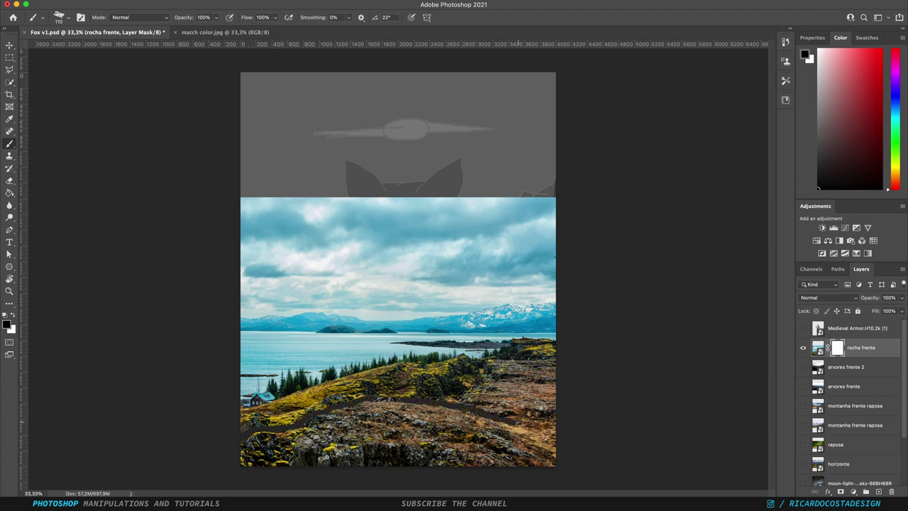
key(l)
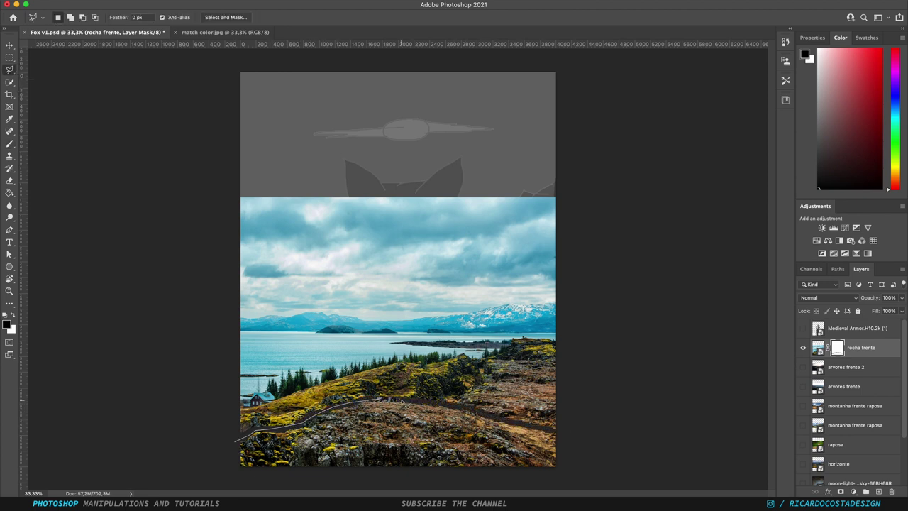
key(alt+BackSpace)
key(x)
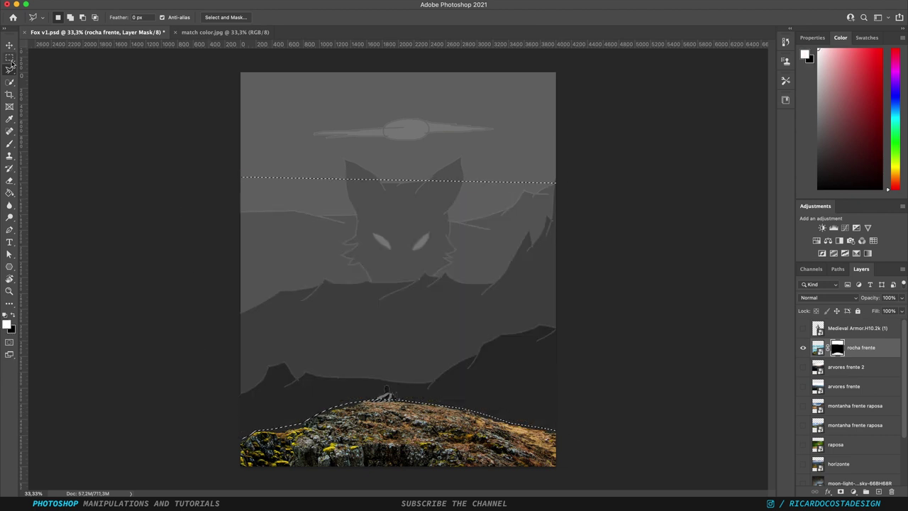
click(845, 367)
drag(804, 367, 803, 386)
Move arvores frente 2 about 120 px down and mask away everything above its forested ridge.
click(803, 367)
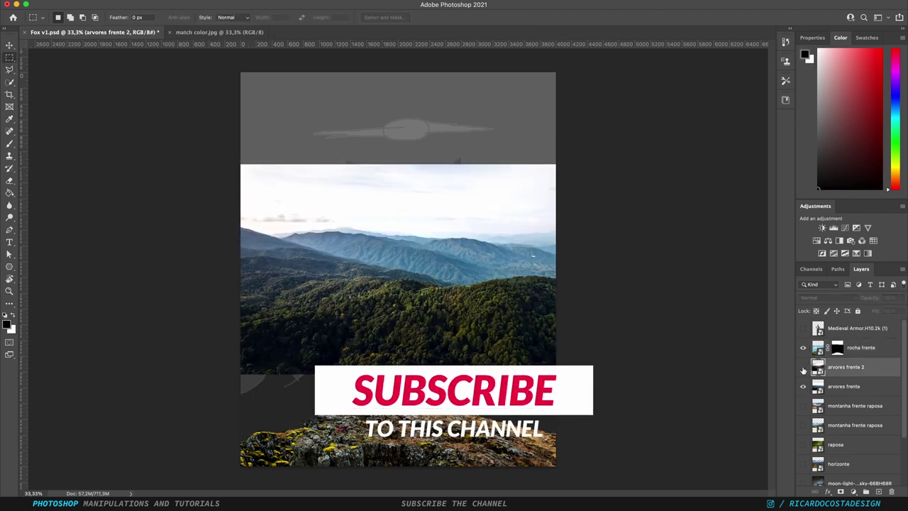
click(804, 367)
key(v)
drag(397, 270, 397, 355)
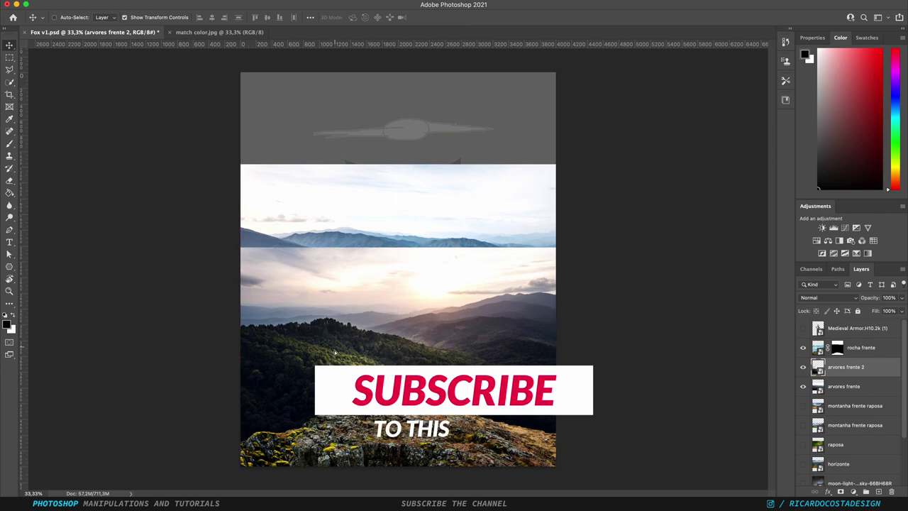
click(853, 491)
key(b)
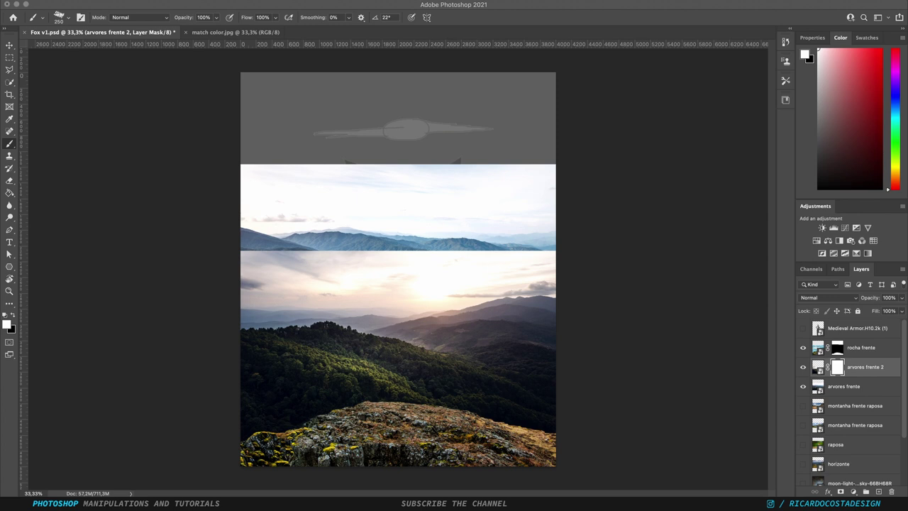
click(240, 325)
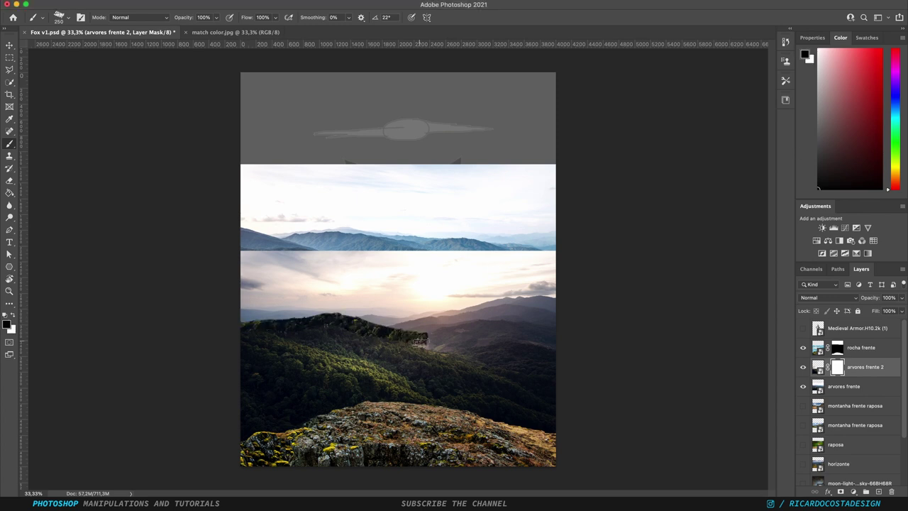
click(9, 68)
drag(240, 326, 339, 327)
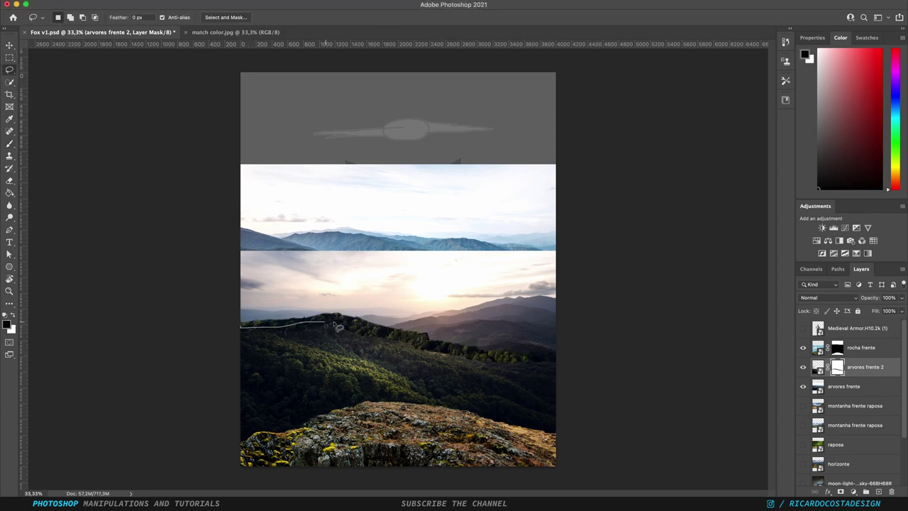
key(alt+BackSpace)
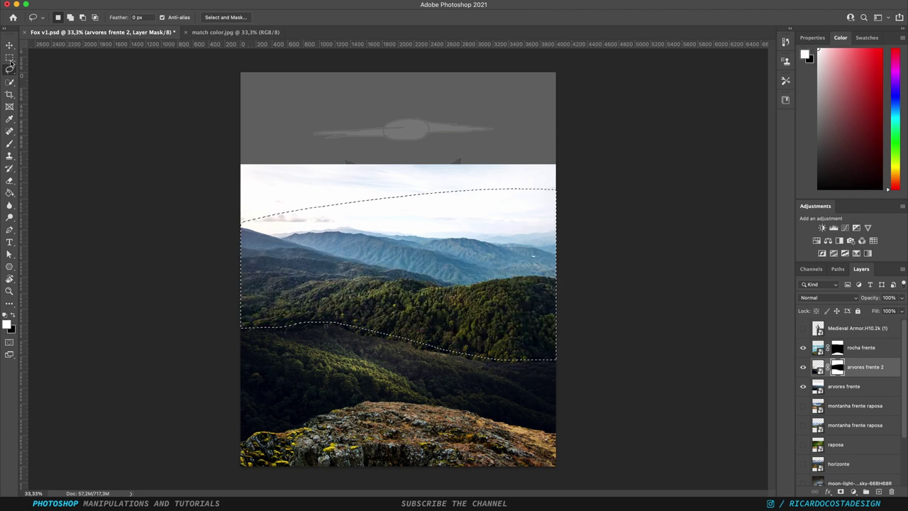
key(ctrl+d)
Shift arvores frente down-right, mask out its sky, and show montanha frente raposa.
key(v)
ctrl+click(469, 296)
drag(467, 294, 512, 322)
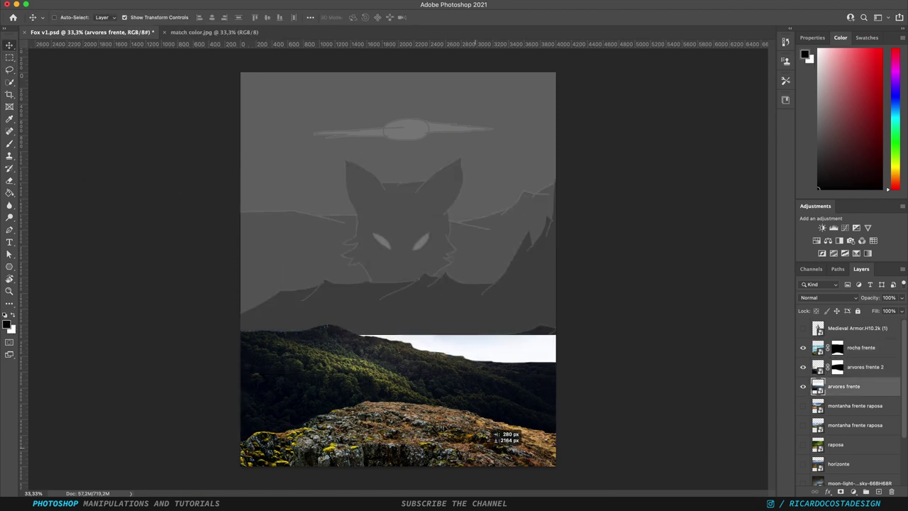
key(b)
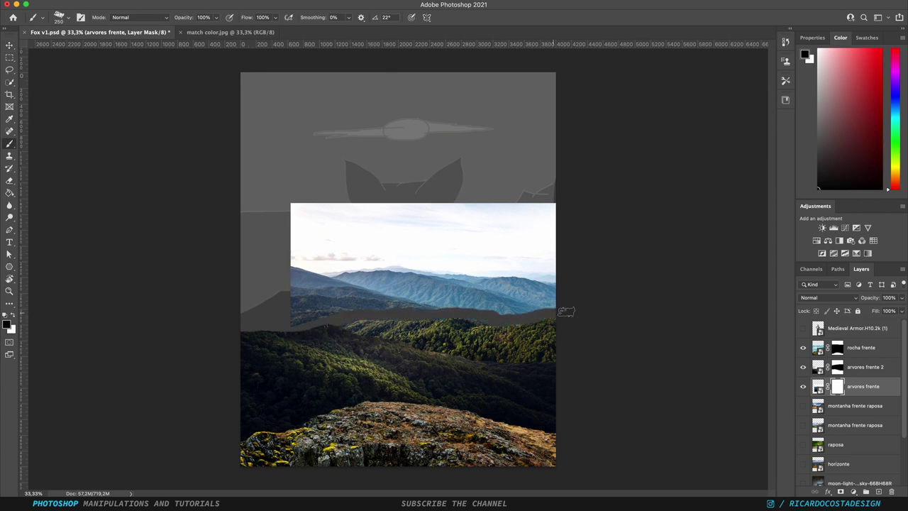
key(l)
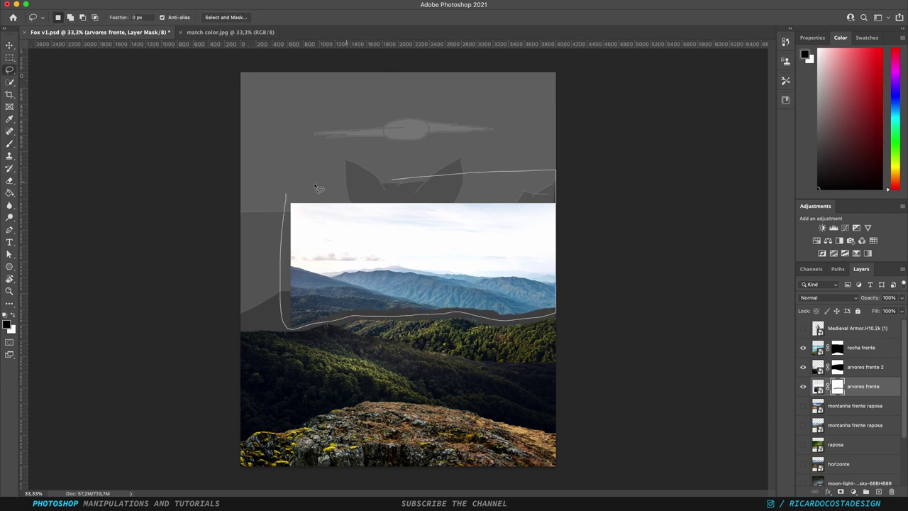
drag(320, 189, 287, 193)
key(x)
key(Delete)
key(ctrl+d)
key(m)
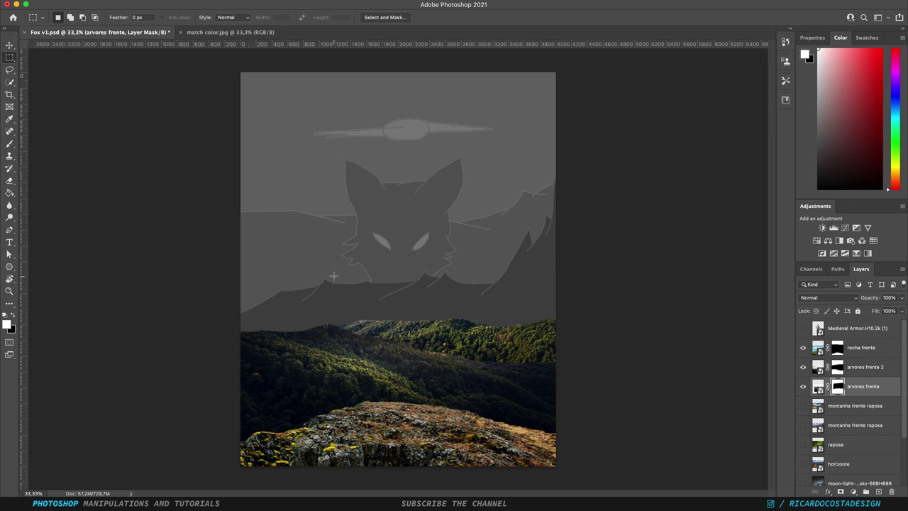
click(838, 406)
click(804, 406)
Set montanha frente raposa to 67% opacity, enlarge it and reposition it down-left.
key(v)
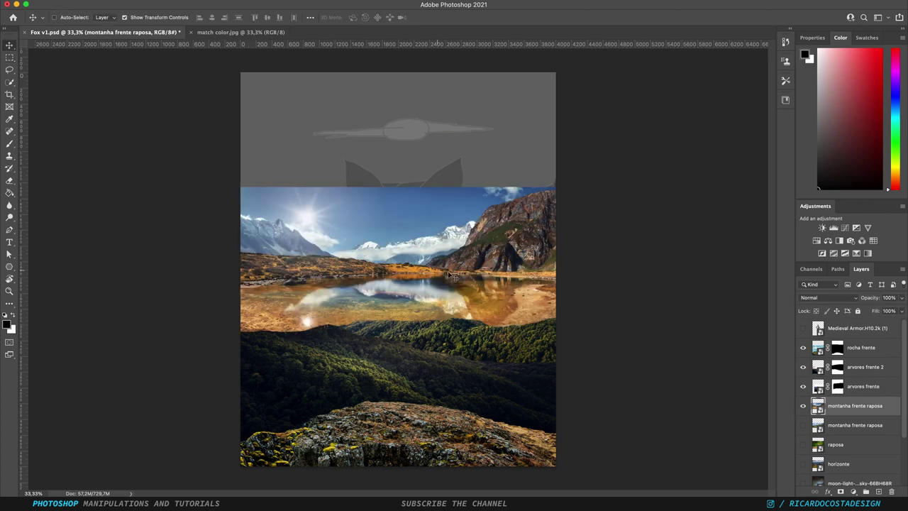
drag(518, 273, 497, 317)
drag(902, 298, 887, 312)
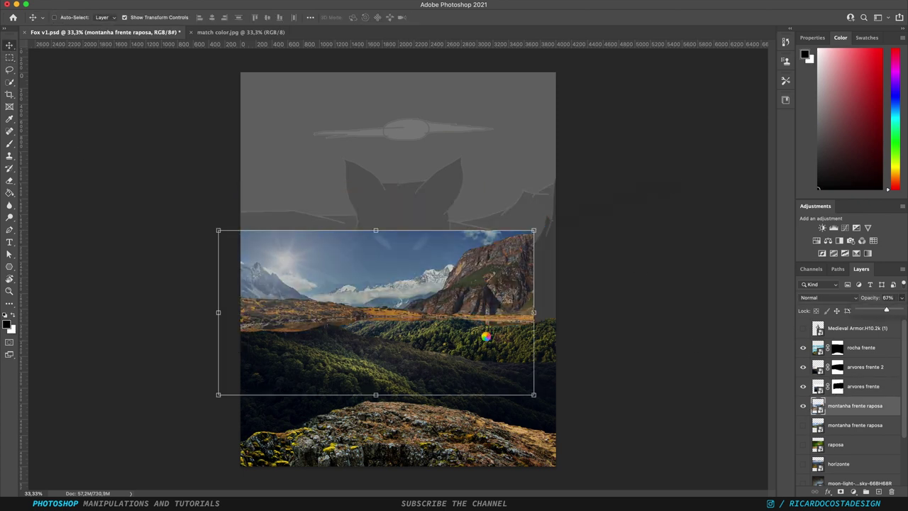
key(ctrl+t)
drag(533, 395, 579, 389)
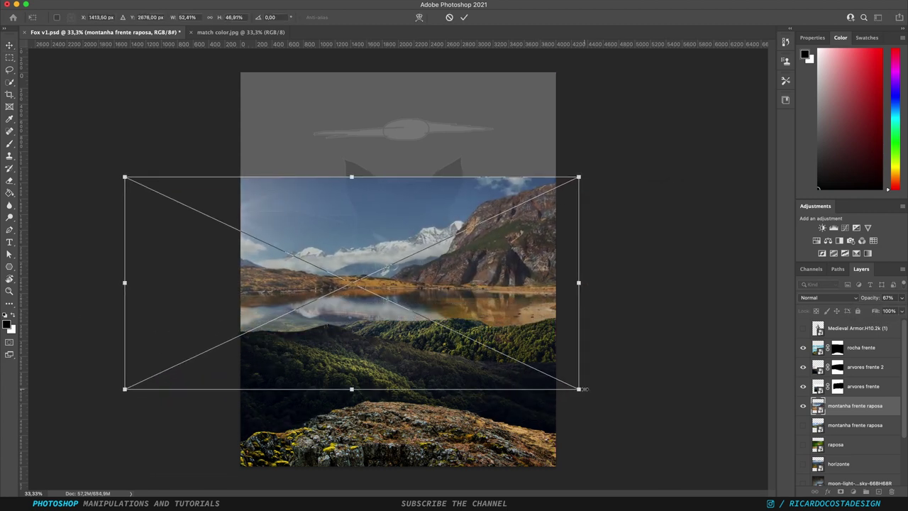
drag(125, 389, 71, 490)
mouse_move(416, 223)
mouse_down()
mouse_move(484, 325)
mouse_move(513, 300)
mouse_up()
key(Return)
click(804, 406)
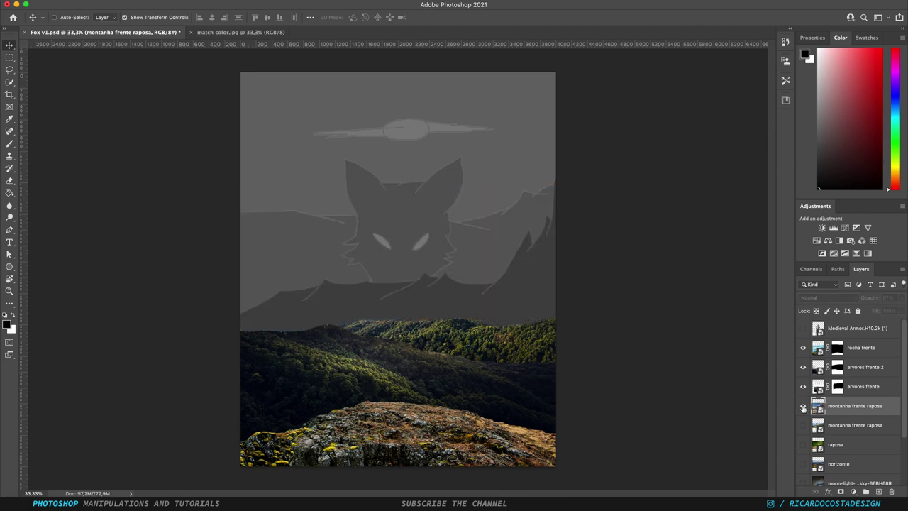
click(803, 407)
Set the Esboço sketch layer to Screen blend mode as a reference.
scroll(852, 397, up, 1)
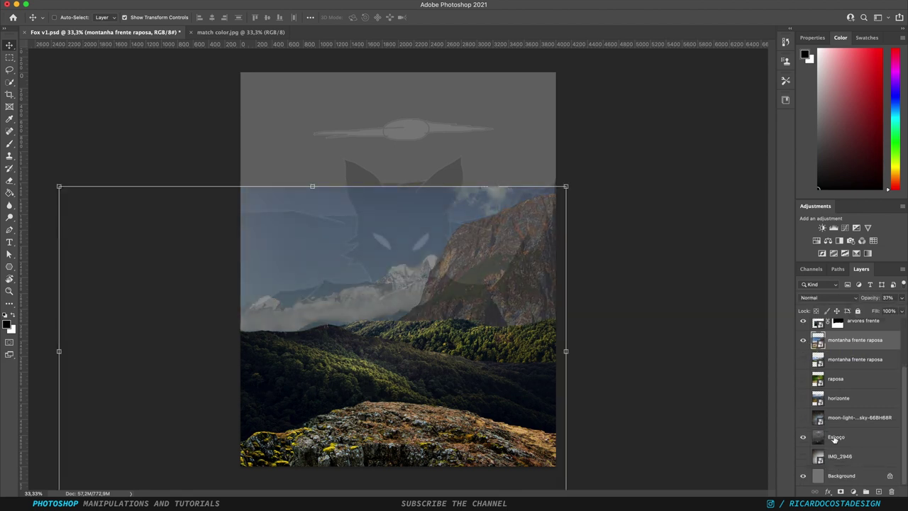
click(859, 327)
click(829, 298)
click(811, 380)
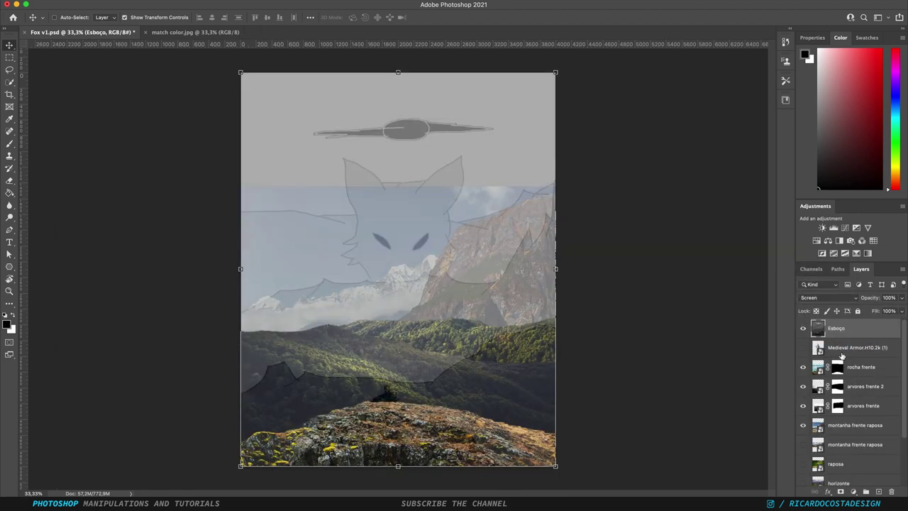
Mask montanha frente raposa to just the rocky right peak and show the second copy.
click(870, 425)
click(837, 425)
key(b)
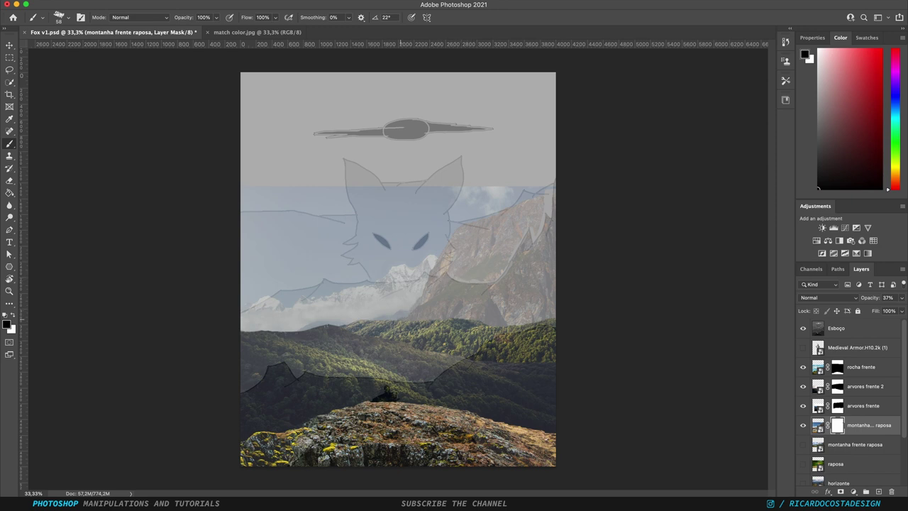
click(804, 328)
key(l)
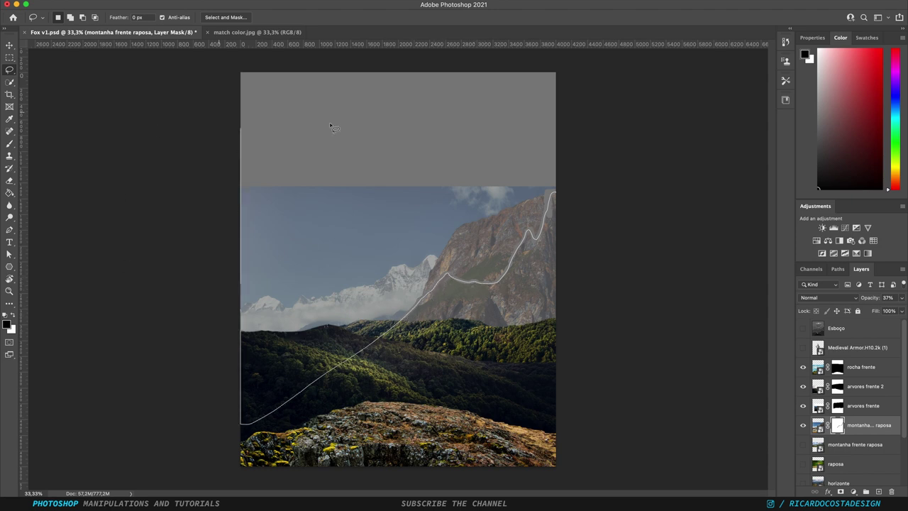
key(x)
key(Delete)
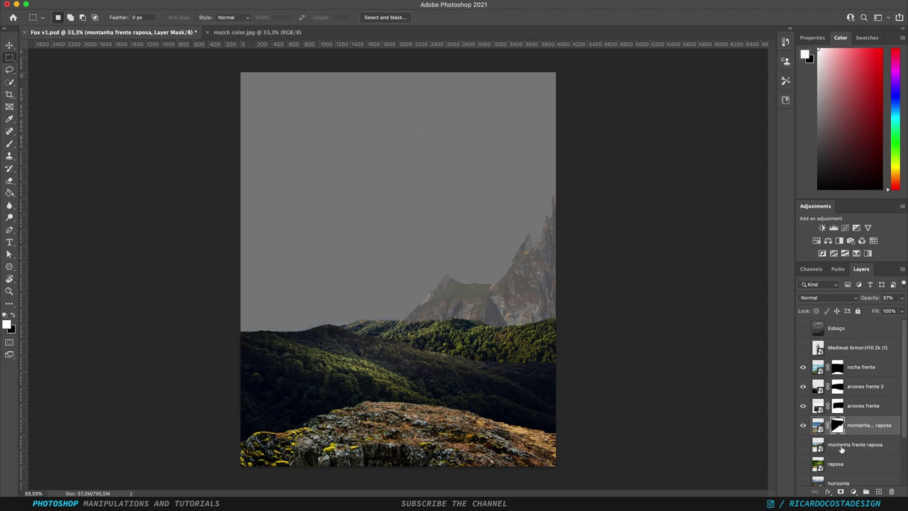
click(842, 448)
click(803, 444)
Add a mask to the second mountain copy, scale it to about 180% and move it down-left.
key(w)
click(840, 491)
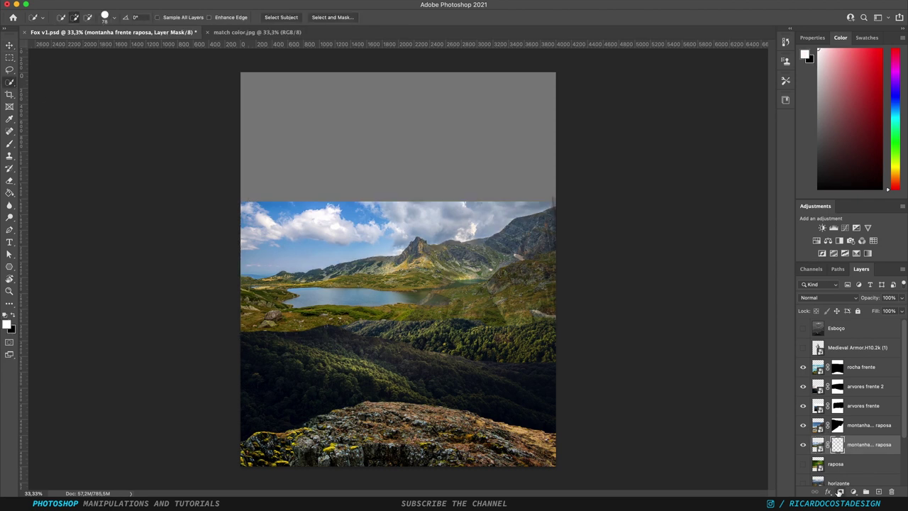
key(v)
key(ctrl+t)
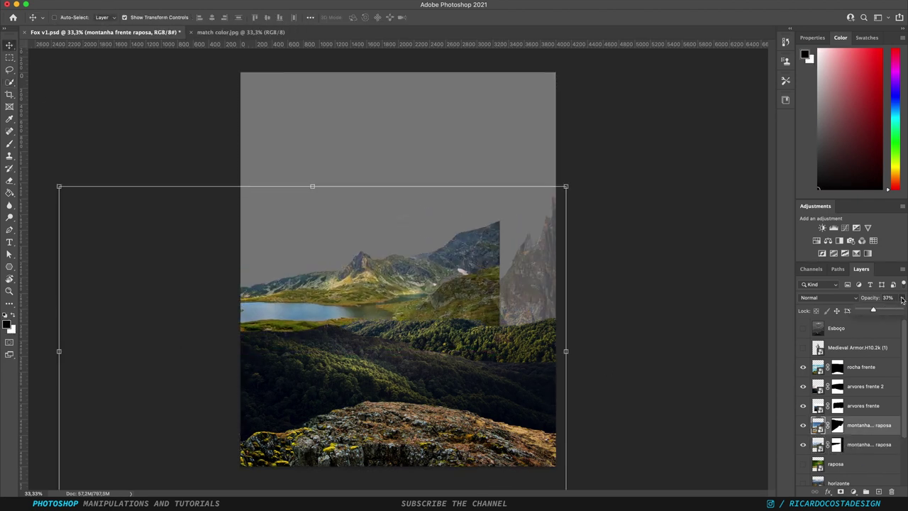
drag(566, 187, 626, 161)
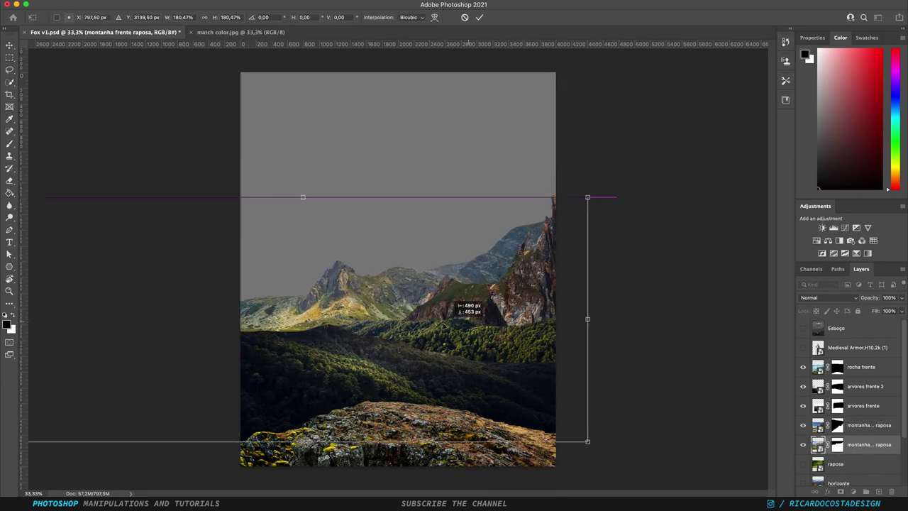
drag(502, 298, 449, 340)
drag(595, 200, 610, 233)
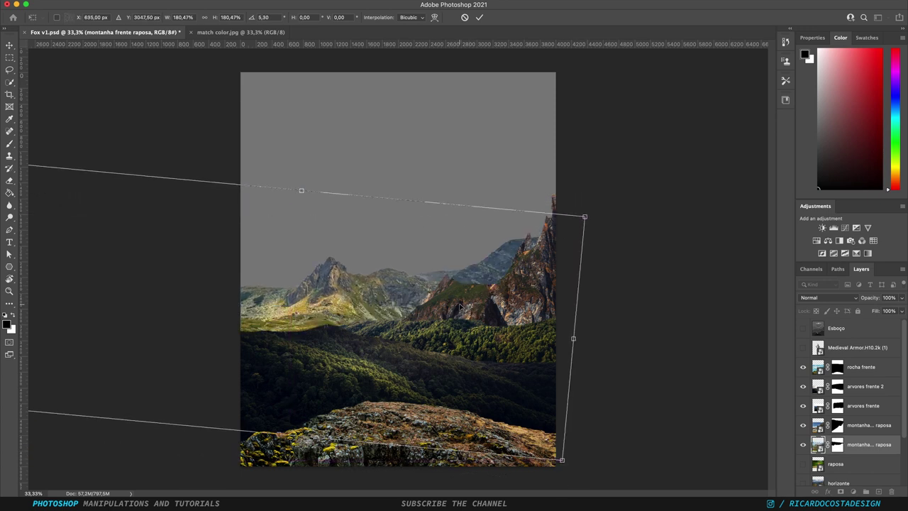
key(ctrl+z)
key(Return)
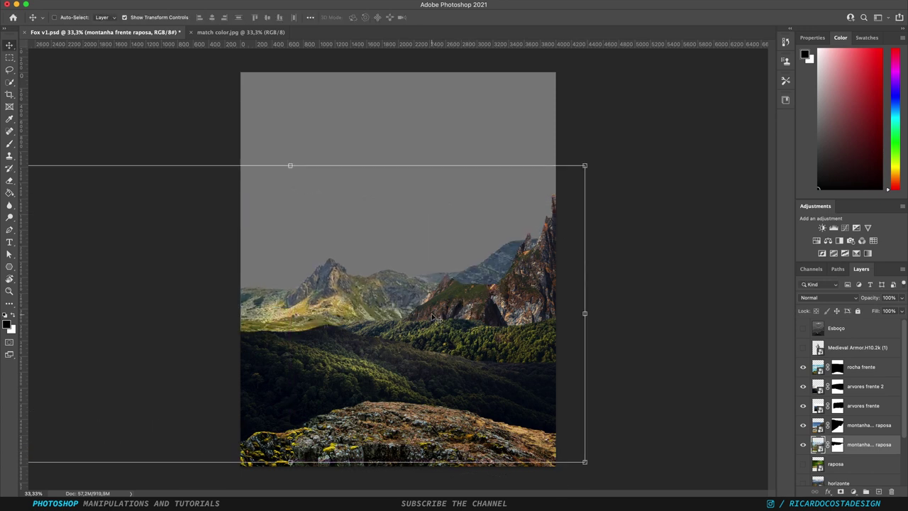
mouse_move(435, 317)
mouse_down()
mouse_move(414, 315)
mouse_move(497, 348)
mouse_up()
Flip the second mountain photo horizontally.
click(91, 1)
click(260, 367)
key(ctrl+t)
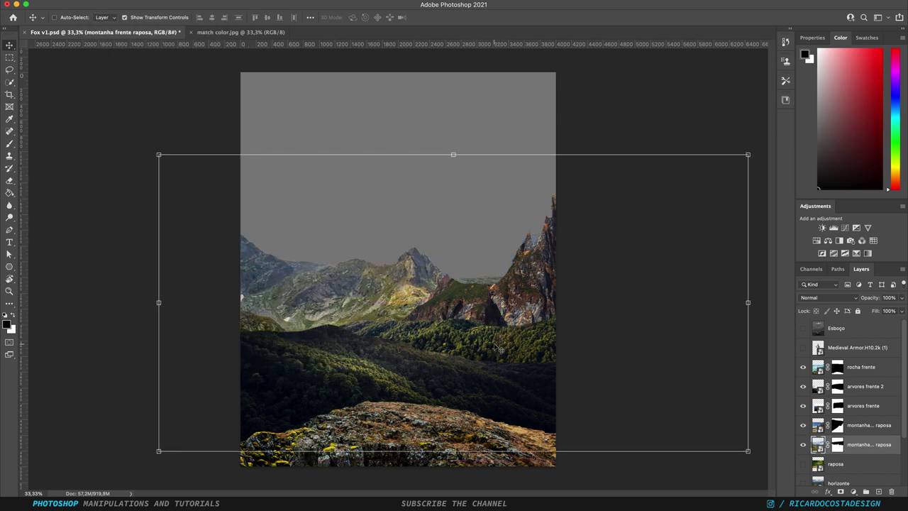
key(alt+bracketright)
Paint the second mountain mask, disabling and re-enabling it to compare.
key(b)
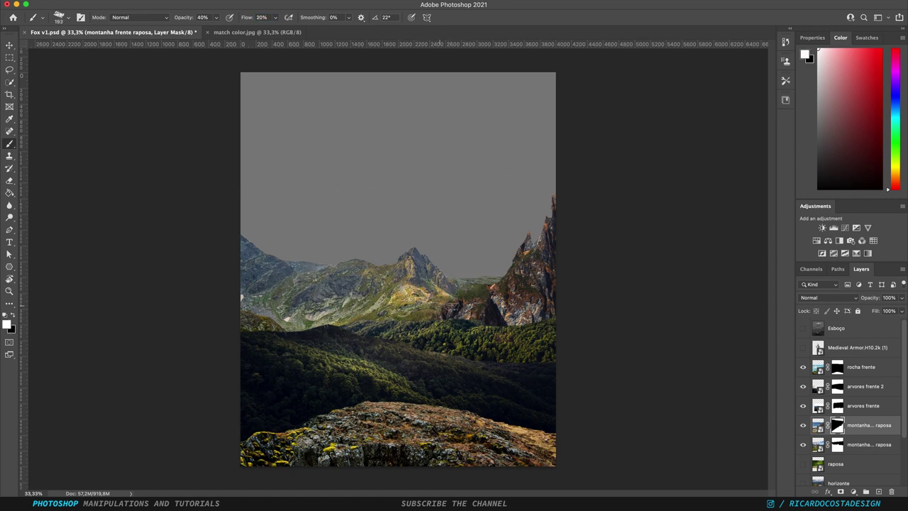
key(m)
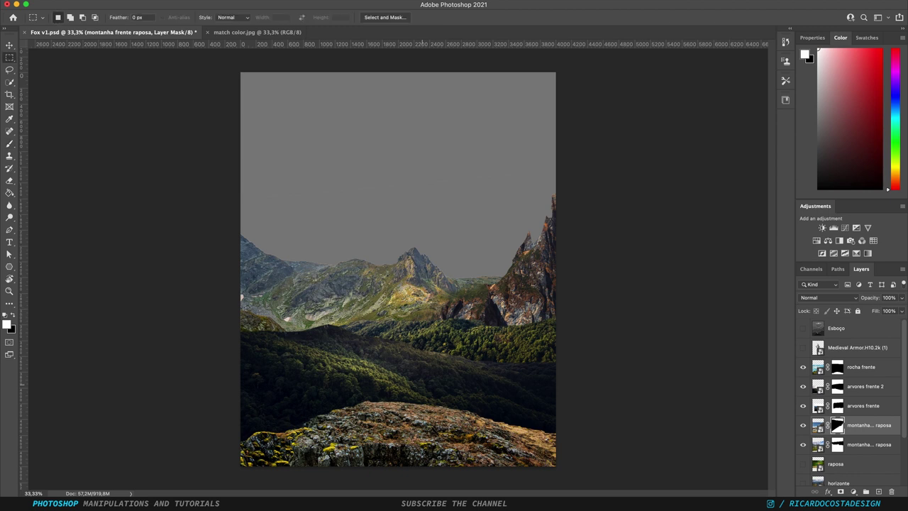
right_click(838, 426)
click(816, 398)
right_click(838, 426)
click(816, 398)
key(b)
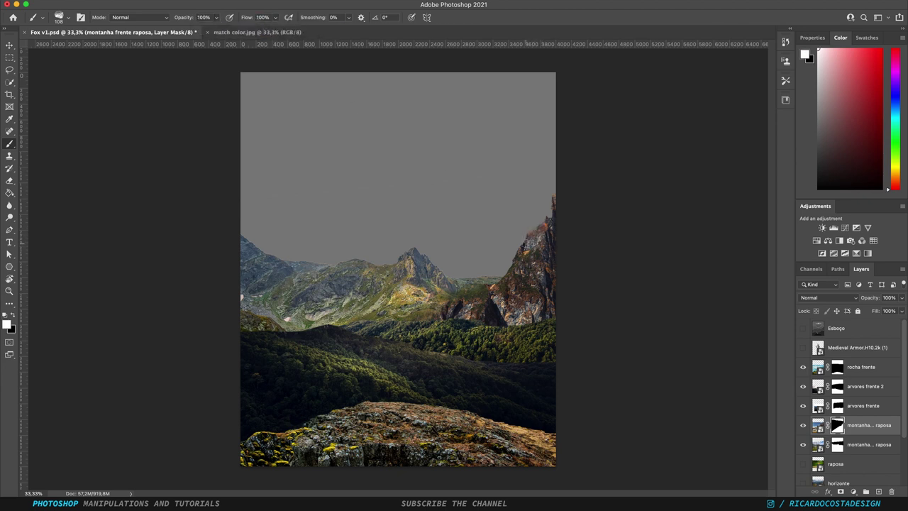
key(ctrl+plus)
scroll(554, 266, right, 3)
key(ctrl+0)
Show horizonte and squash it vertically by lowering its top edge.
scroll(851, 398, down, 2)
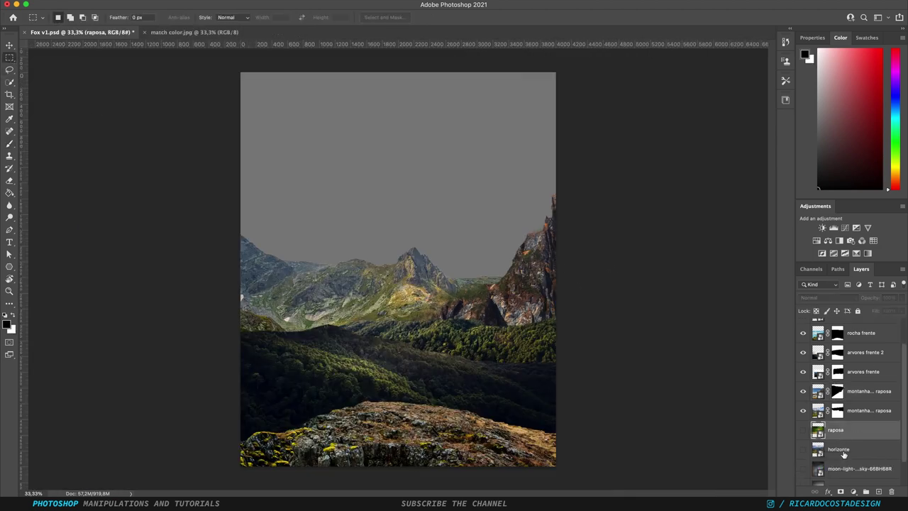
click(844, 450)
click(804, 449)
key(v)
drag(401, 204, 400, 251)
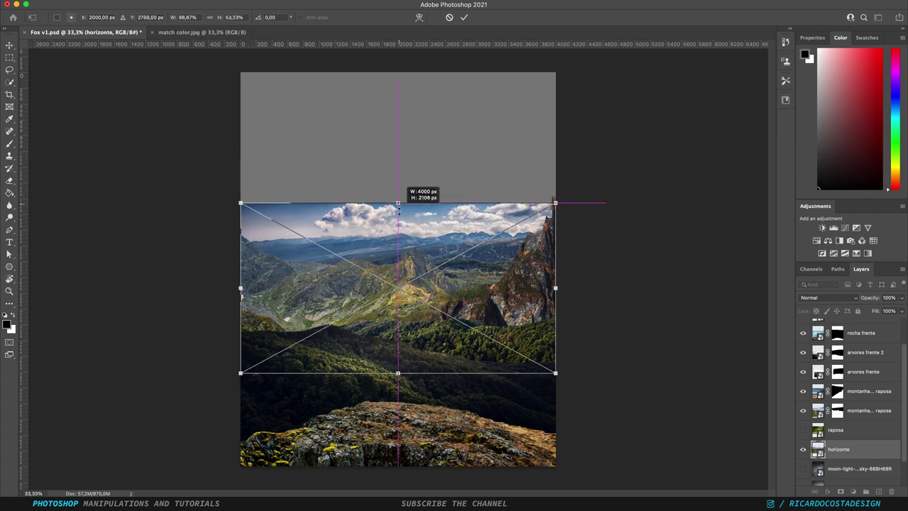
key(Return)
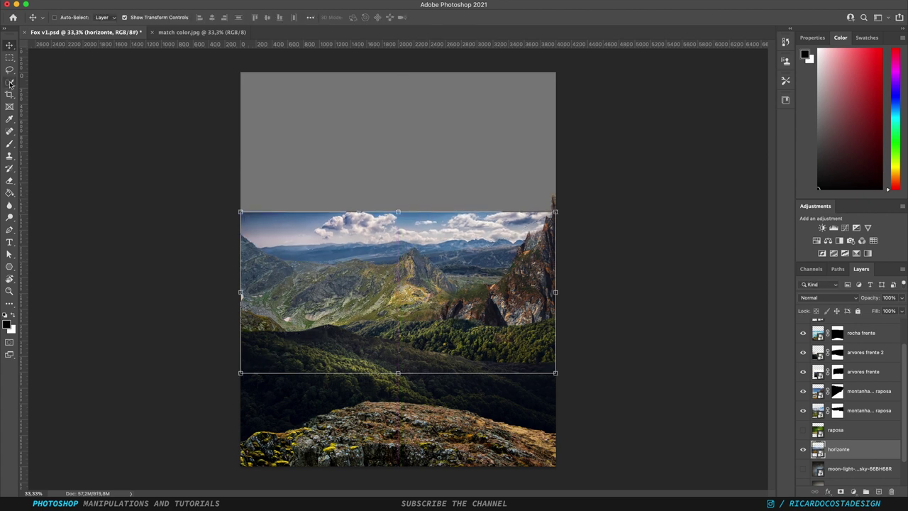
Mask away the horizonte sky and target the front-mountain layer's mask.
click(10, 83)
alt+click(853, 491)
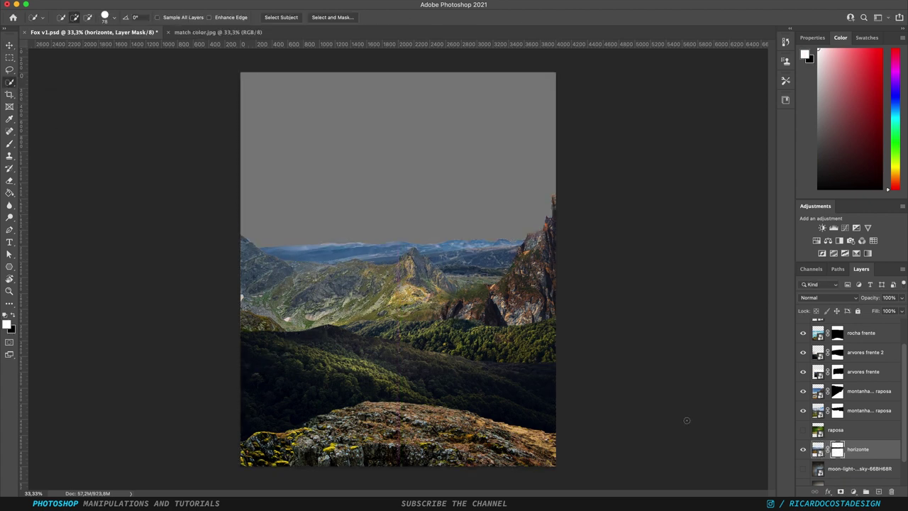
key(b)
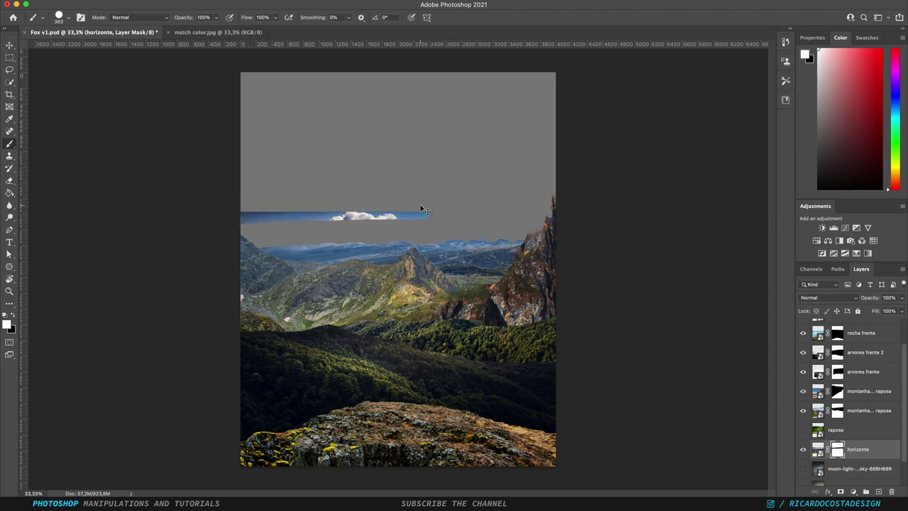
click(814, 414)
key(ctrl+backslash)
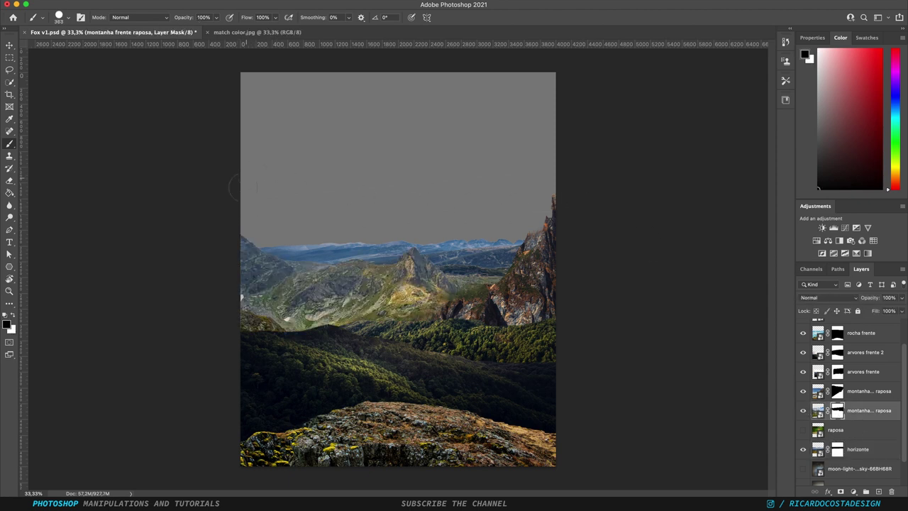
key(m)
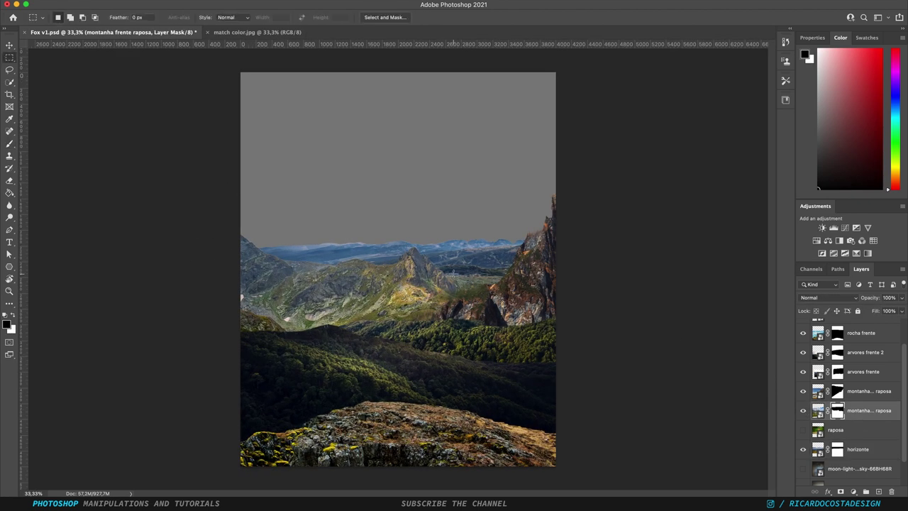
Show the moonlit night sky, move it to the top and scale it to about 77%.
click(852, 468)
click(803, 446)
key(v)
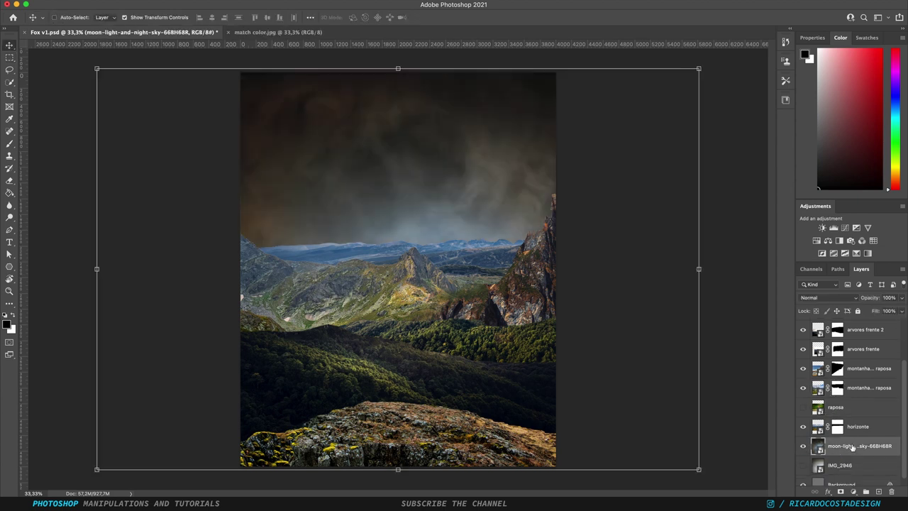
drag(426, 114, 437, 174)
key(ctrl+t)
drag(661, 291, 511, 213)
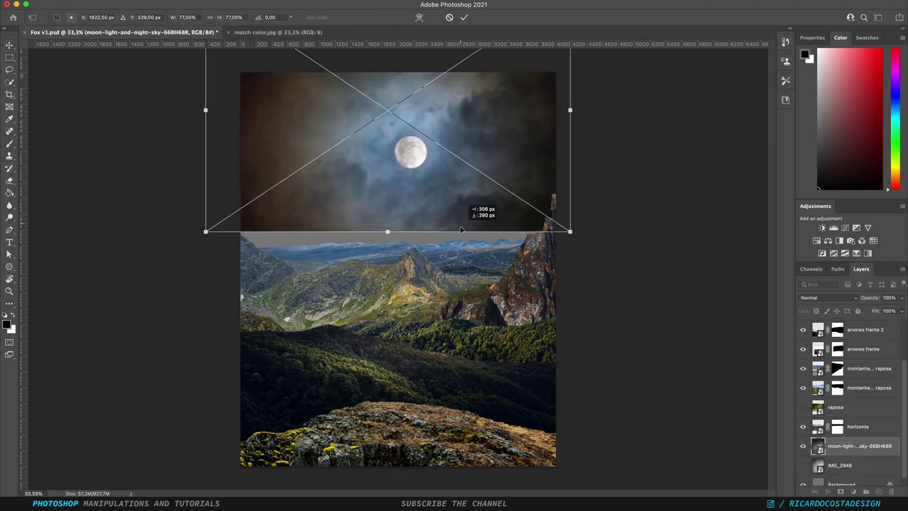
key(Return)
click(851, 407)
click(803, 407)
Move the raposa fox photo above the mountains, enlarge it and centre its head.
drag(426, 234, 454, 206)
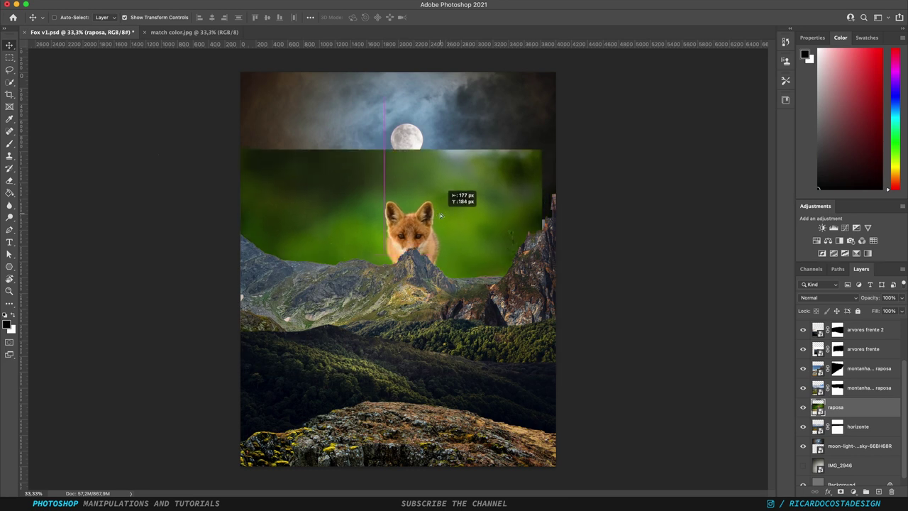
drag(537, 357, 577, 371)
drag(497, 298, 466, 254)
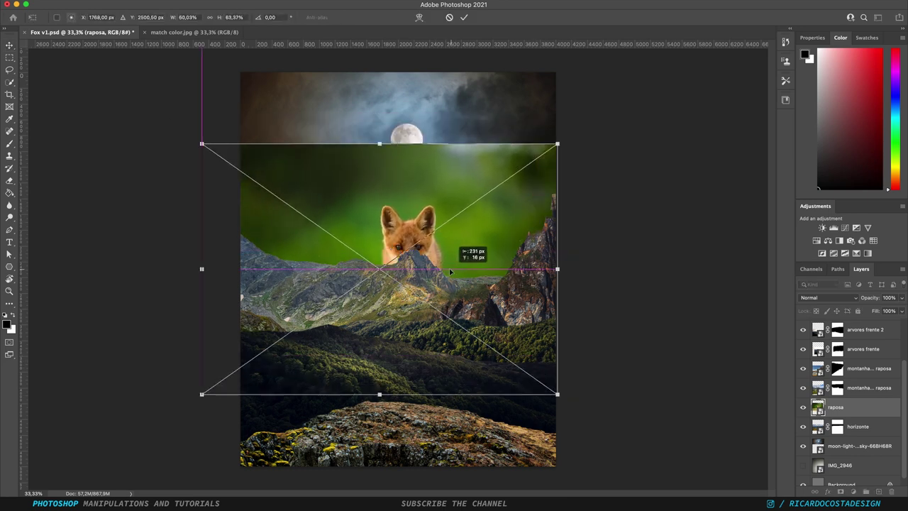
key(Return)
Lower the front mountain into place and enlarge the fox photo further.
ctrl+click(489, 316)
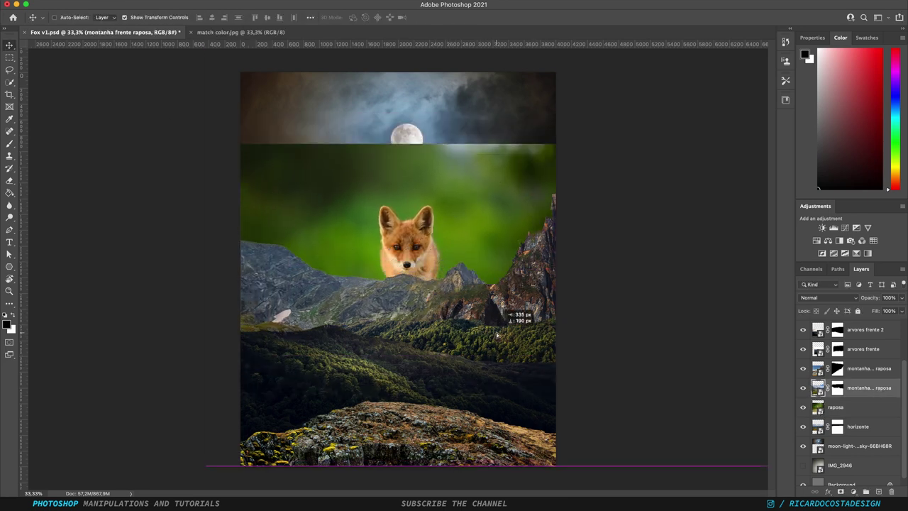
drag(495, 298, 499, 337)
key(ctrl+t)
ctrl+click(419, 241)
key(ctrl+t)
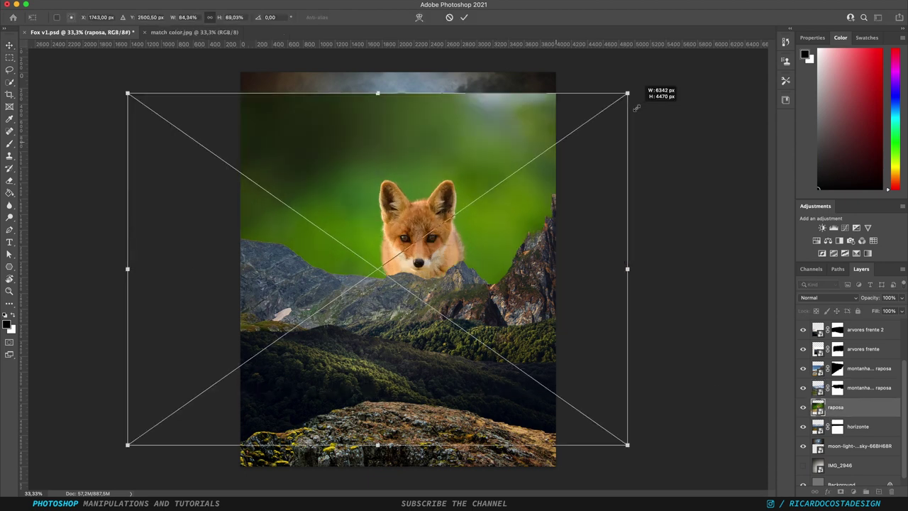
mouse_move(456, 252)
mouse_down()
mouse_move(419, 241)
mouse_move(419, 250)
mouse_up()
key(Return)
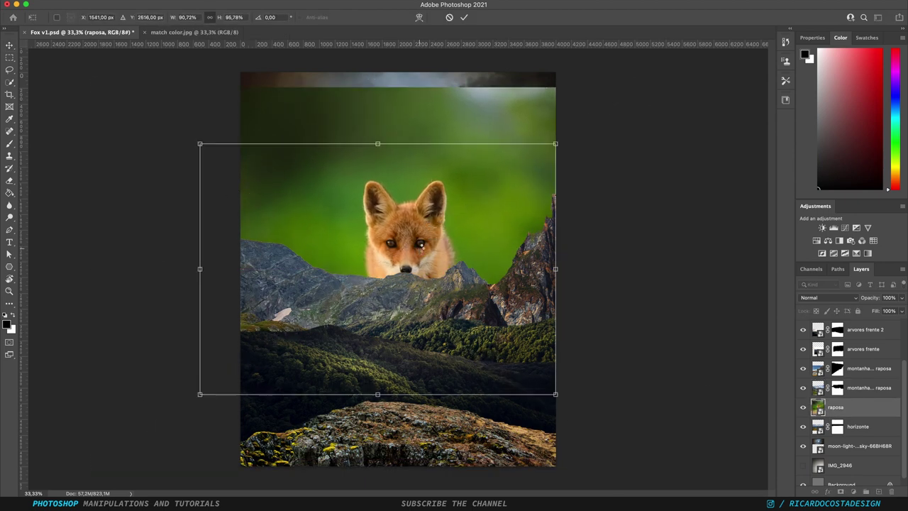
Refine the fox selection with Shift Edge about -25% and output it as a layer mask.
key(w)
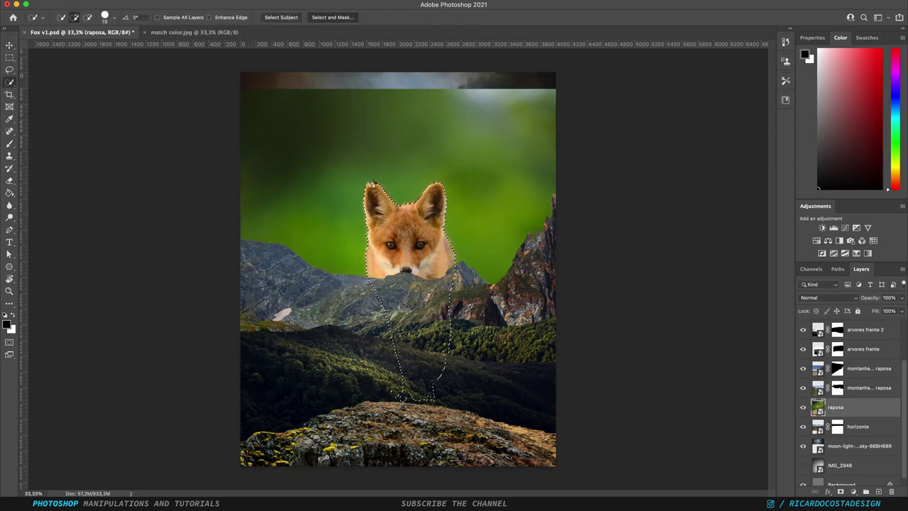
click(332, 17)
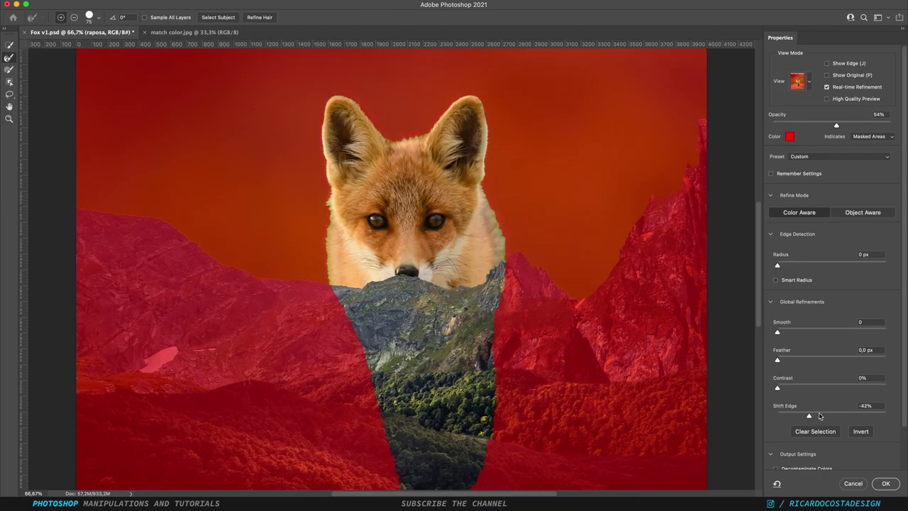
drag(332, 274, 326, 171)
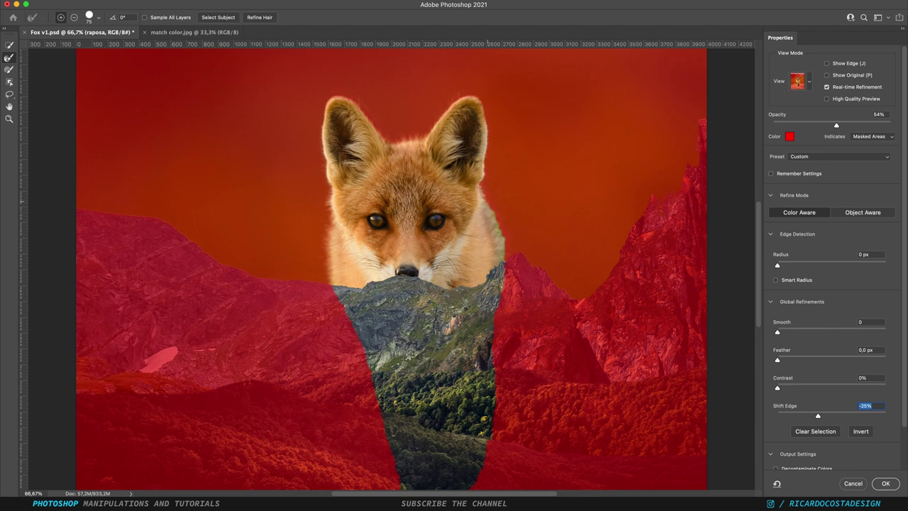
click(886, 483)
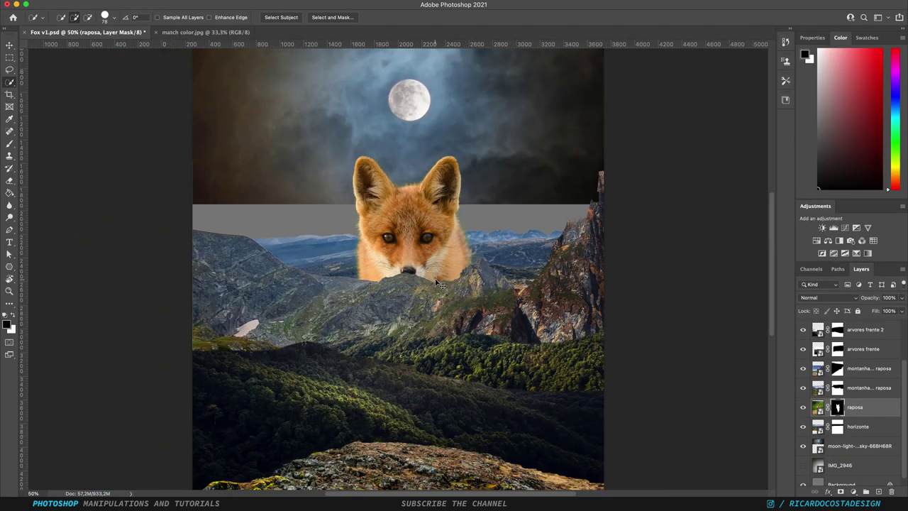
Enlarge the masked fox so it rises beneath the moon.
key(ctrl+t)
mouse_move(168, 135)
mouse_down()
mouse_move(168, 124)
mouse_move(168, 132)
mouse_up()
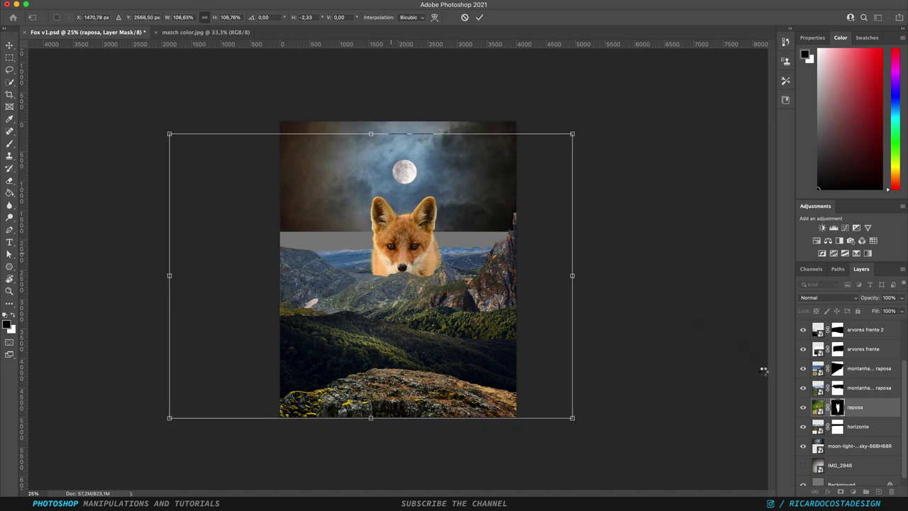
key(Return)
key(m)
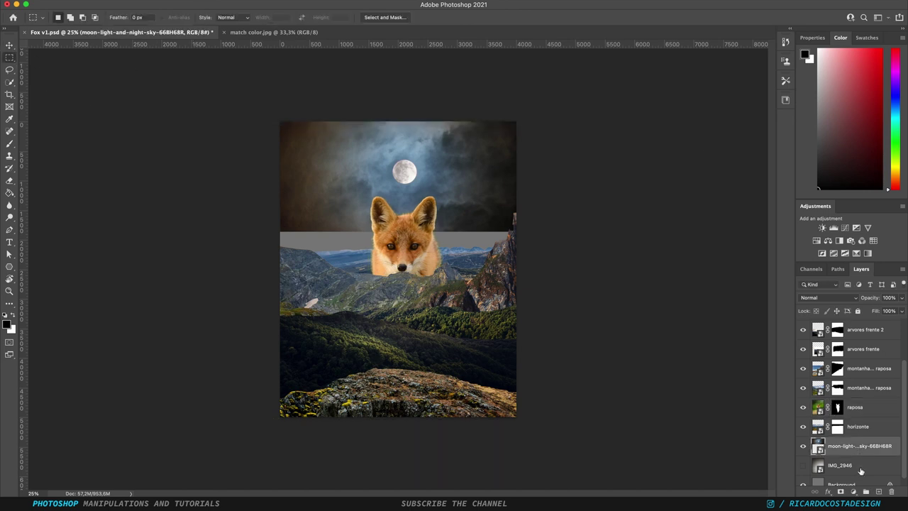
scroll(865, 369, up, 3)
Show the Medieval Armor knight and shrink him to a small figure standing on the rock.
click(857, 348)
click(803, 348)
key(v)
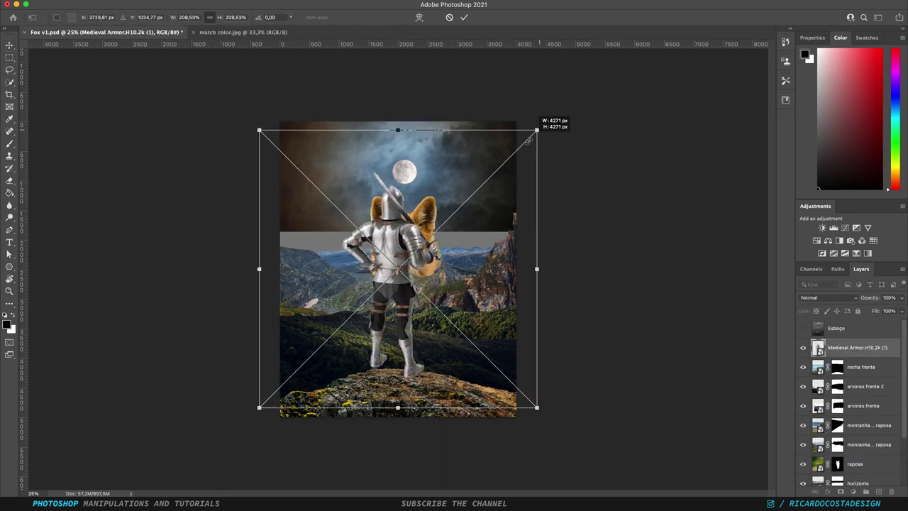
mouse_move(509, 172)
mouse_down()
mouse_move(497, 172)
mouse_move(406, 339)
mouse_move(425, 325)
mouse_move(416, 349)
mouse_up()
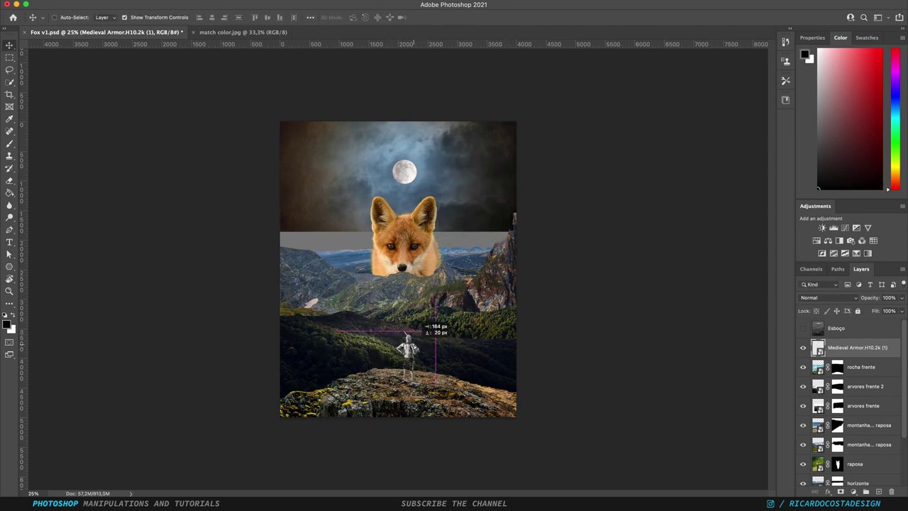
click(803, 328)
click(836, 328)
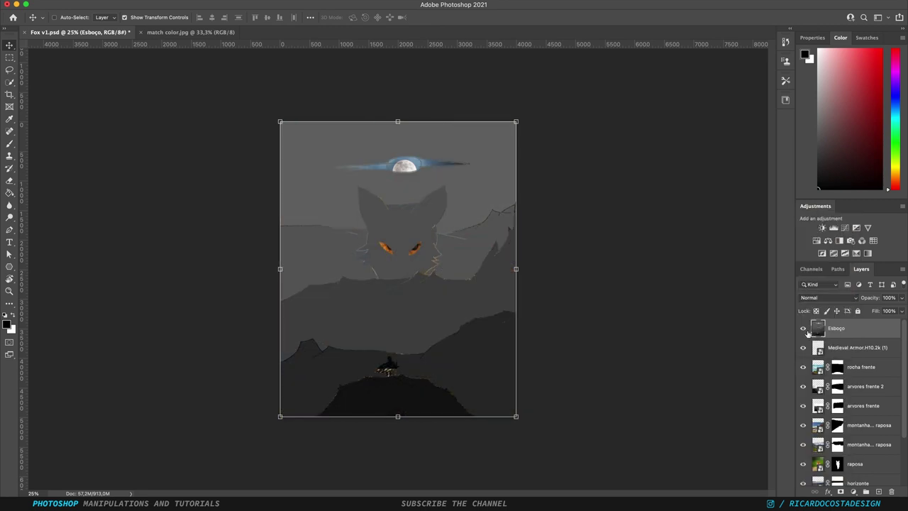
click(803, 328)
click(843, 346)
key(ctrl+t)
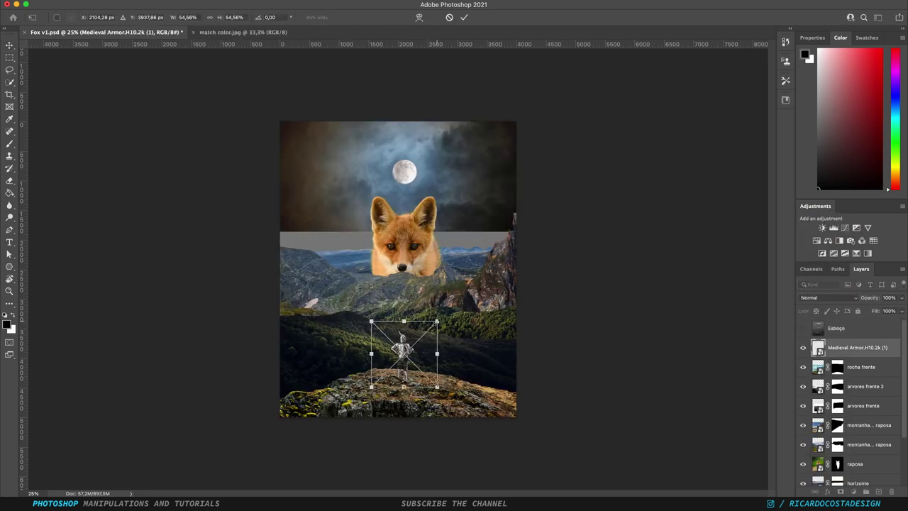
drag(430, 325, 435, 331)
key(Return)
Create a new empty layer named Nuvens above the moon sky.
key(m)
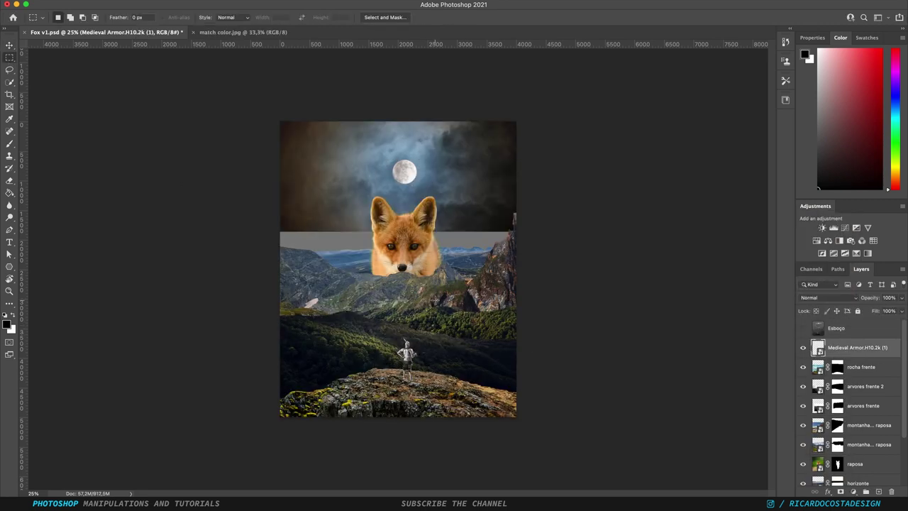
key(alt+comma)
key(ctrl+shift+alt+n)
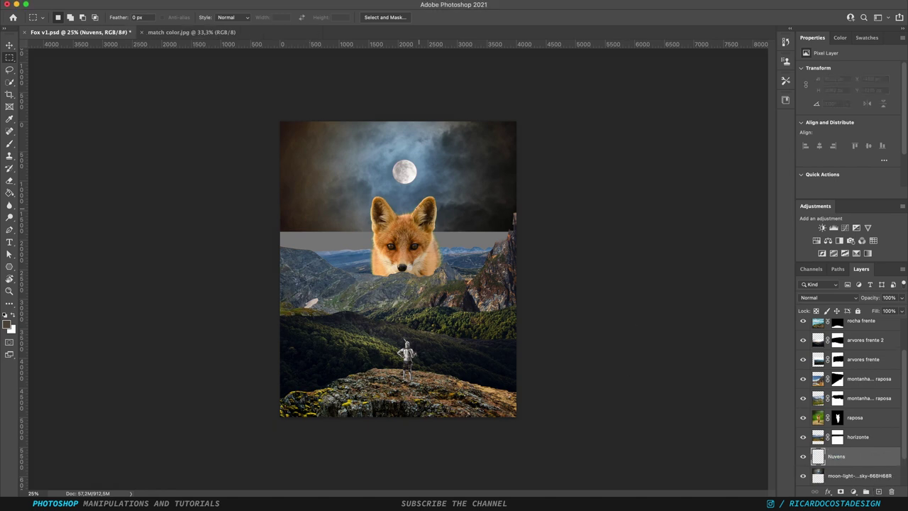
Paint dark and lighter cloud strokes over the grey band and sky beside the fox.
key(b)
mouse_move(511, 238)
mouse_down()
mouse_move(284, 240)
mouse_move(508, 240)
mouse_up()
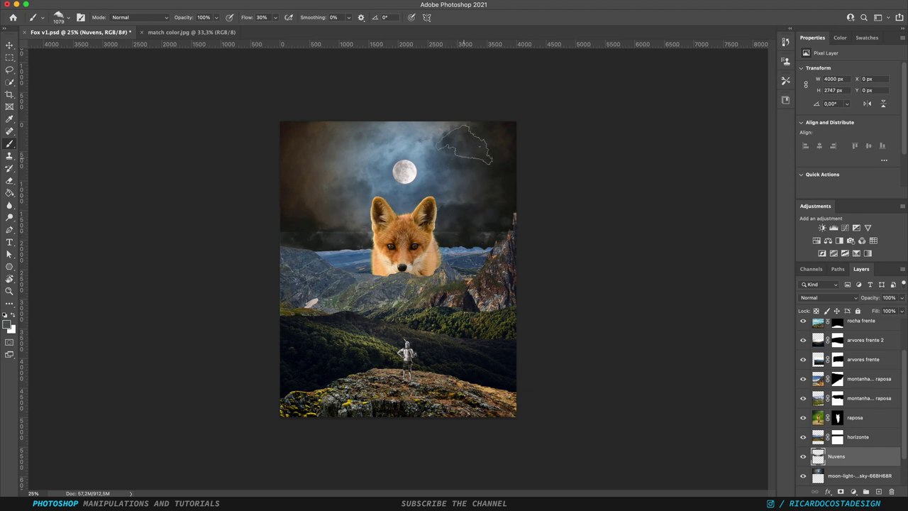
drag(462, 230, 476, 233)
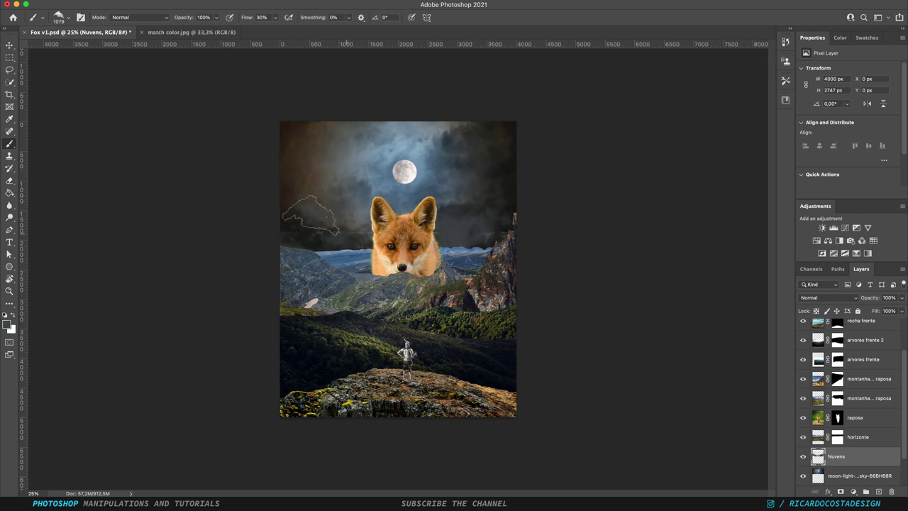
drag(483, 188, 454, 209)
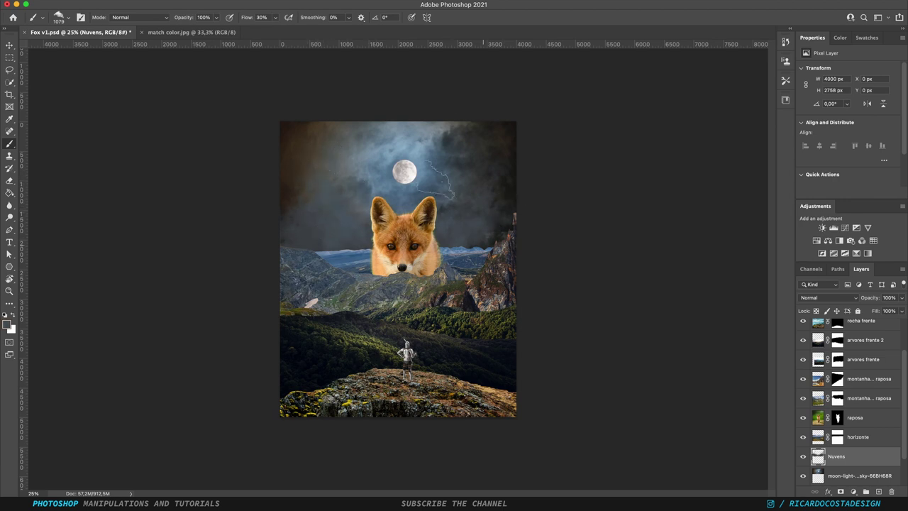
Use a larger bluish-grey brush to softly brighten the clouds around the fox, then shrink the brush.
alt+click(435, 180)
drag(454, 211, 483, 211)
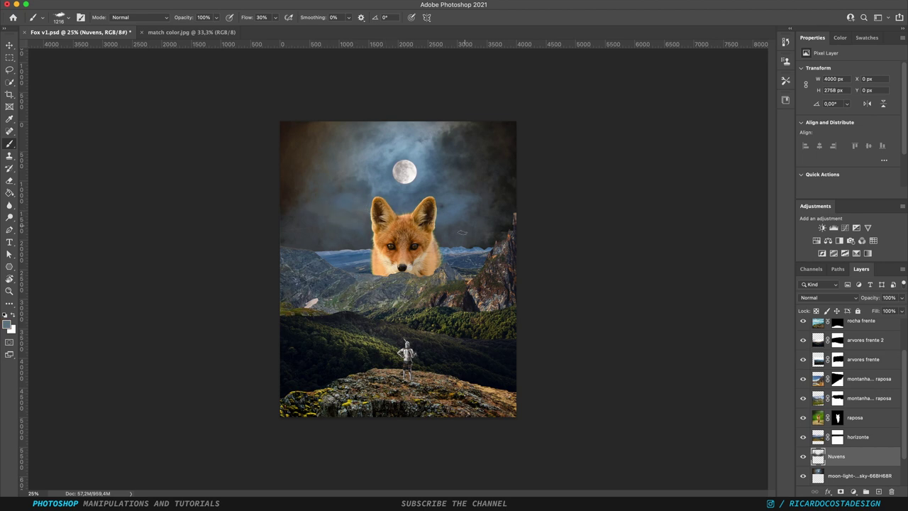
mouse_move(306, 239)
mouse_down()
mouse_move(364, 205)
mouse_move(381, 260)
mouse_up()
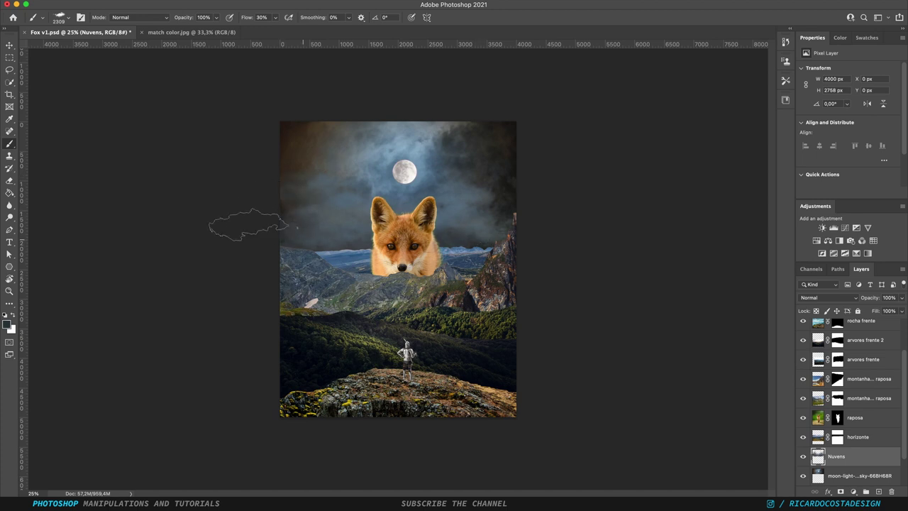
drag(454, 237, 383, 248)
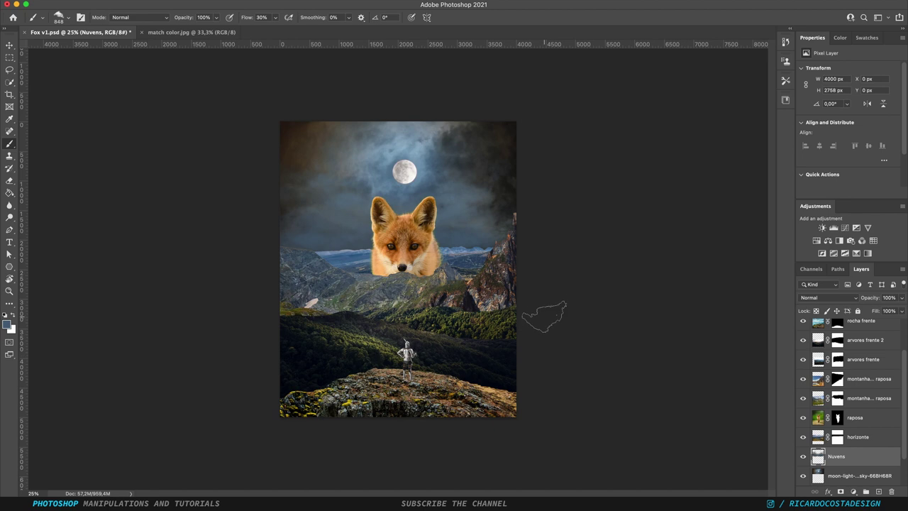
key(m)
scroll(800, 413, down, 1)
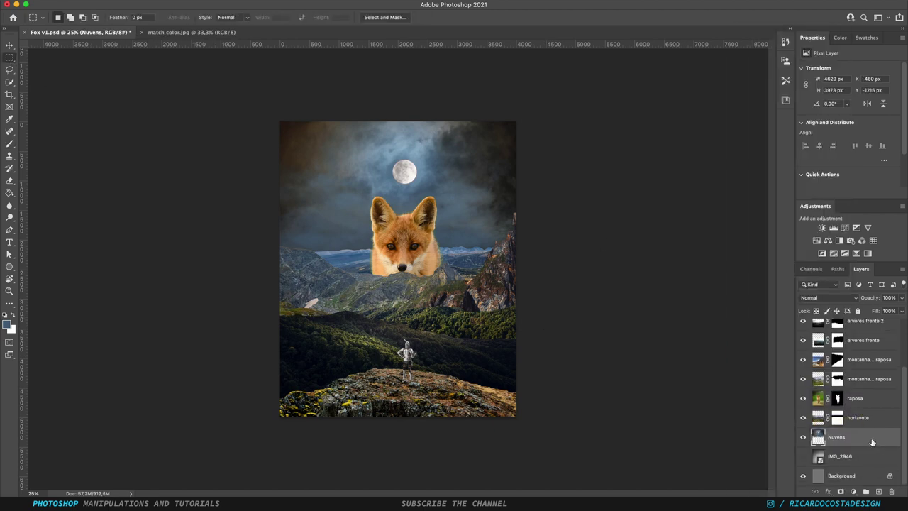
Apply Match Color to the horizonte layer and hide the raposa fox layer.
click(851, 418)
key(ctrl+alt+m)
click(554, 353)
click(557, 364)
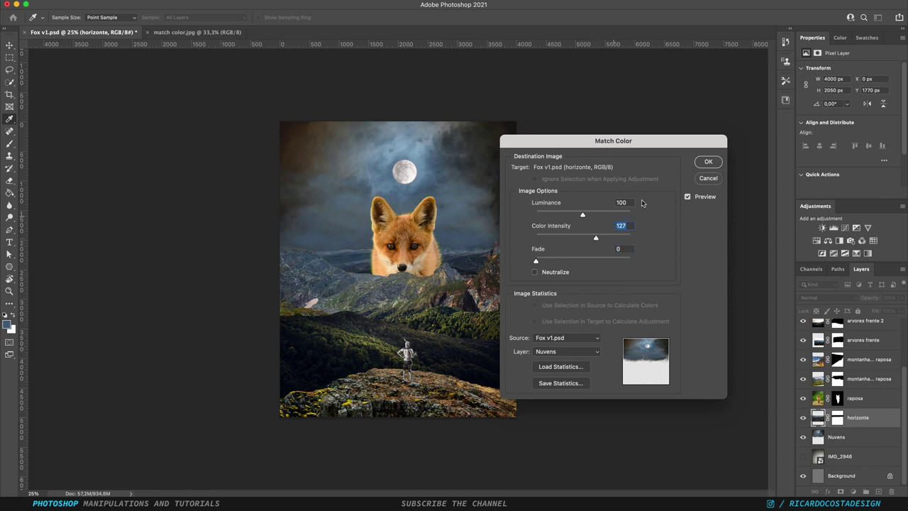
click(706, 163)
click(861, 400)
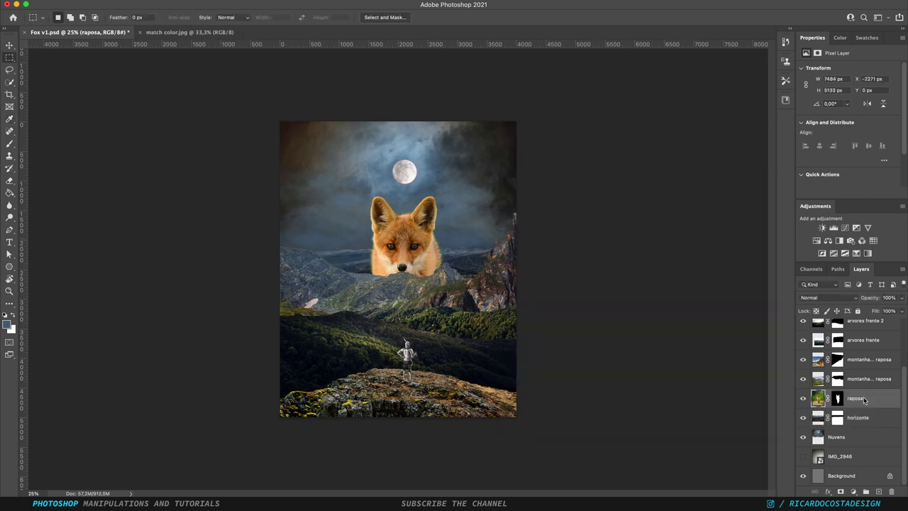
key(b)
click(877, 421)
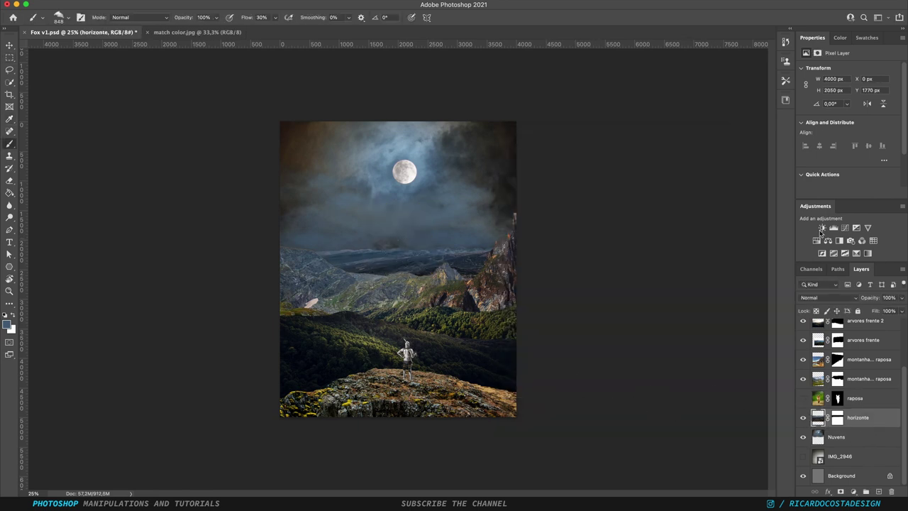
Match the lower montanha frente raposa layer's colour to match color.jpg.
click(869, 378)
key(ctrl+shift+m)
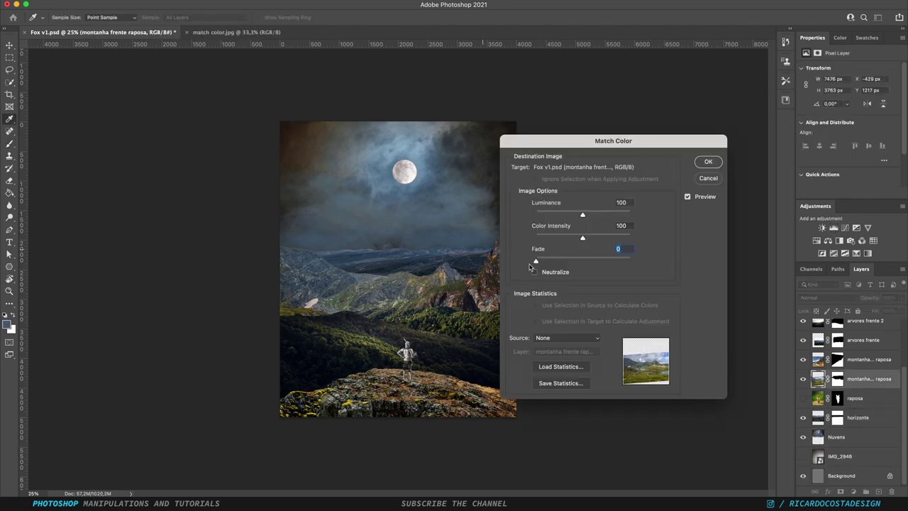
click(567, 338)
click(560, 363)
text(28)
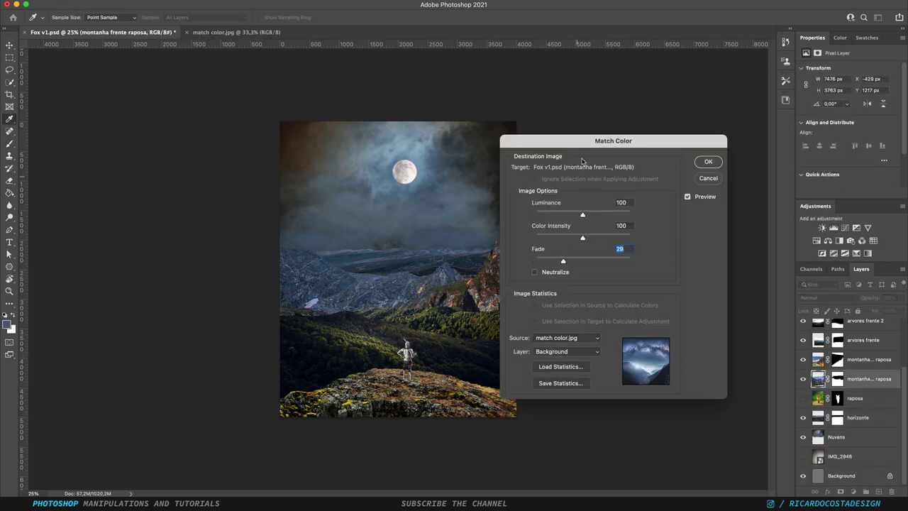
key(Return)
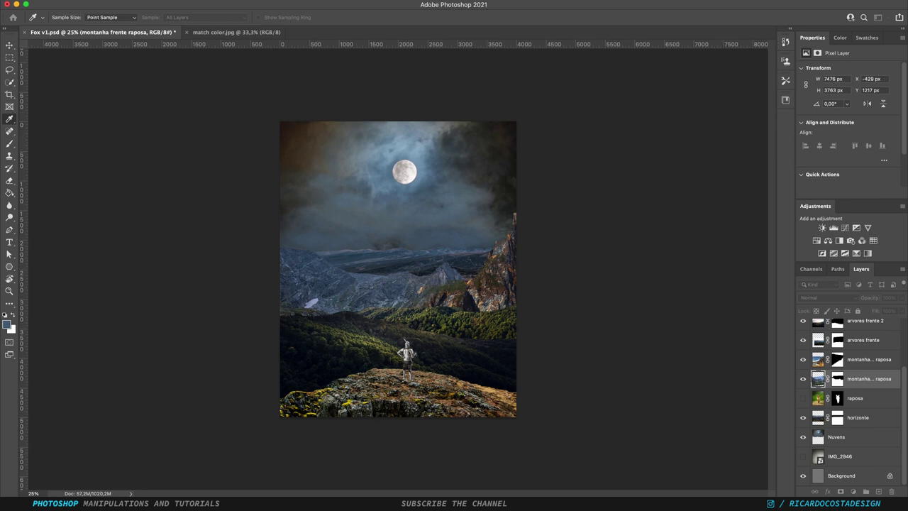
Match arvores frente and arvores frente 2 to match color.jpg, with lower luminance on the second.
click(867, 360)
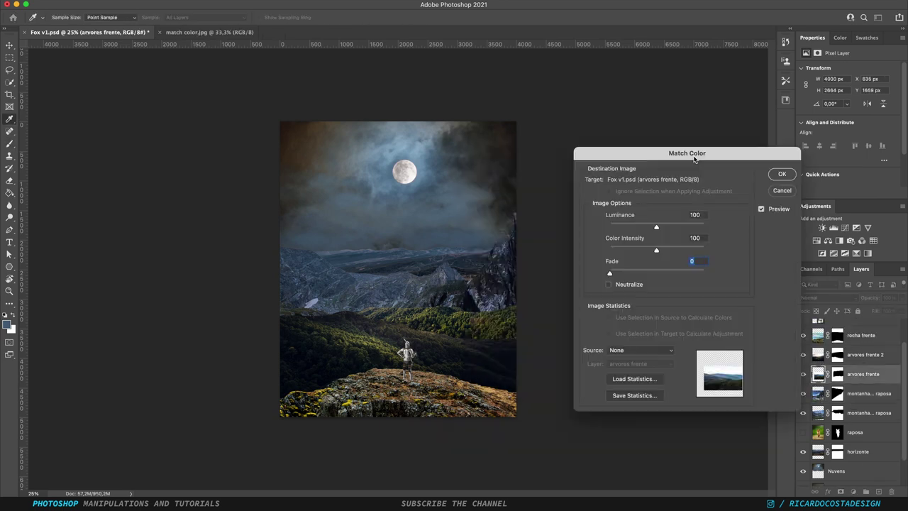
drag(694, 159, 649, 158)
click(594, 348)
click(589, 367)
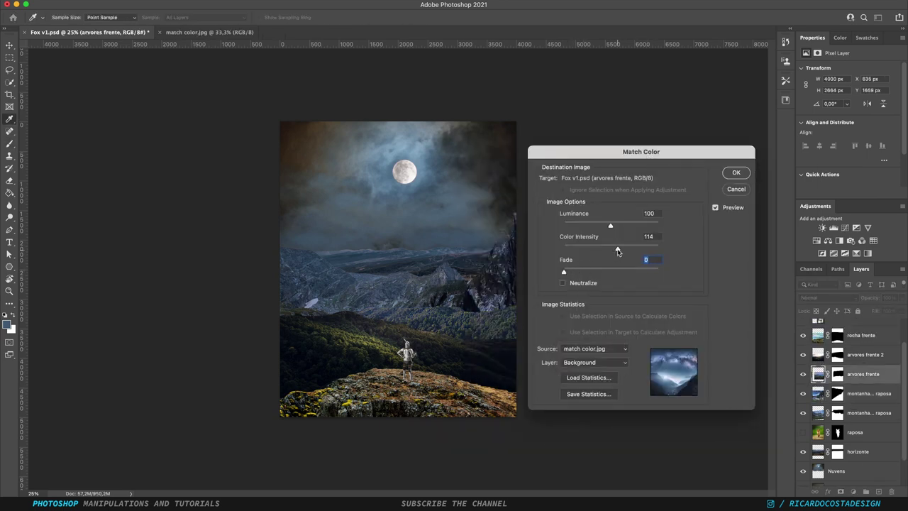
click(737, 174)
click(595, 348)
click(588, 366)
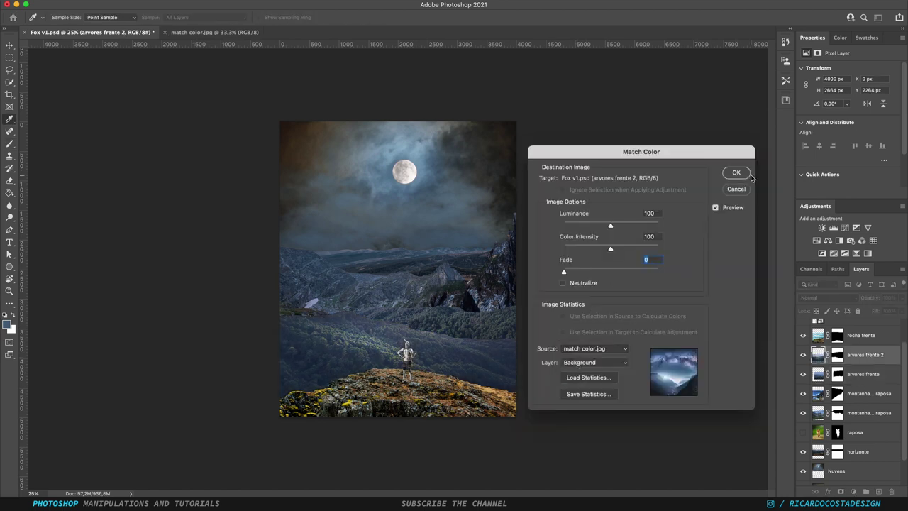
drag(610, 225, 596, 227)
click(736, 173)
Match rocha frente to match color.jpg with luminance 51 and slightly reduced colour intensity.
click(861, 335)
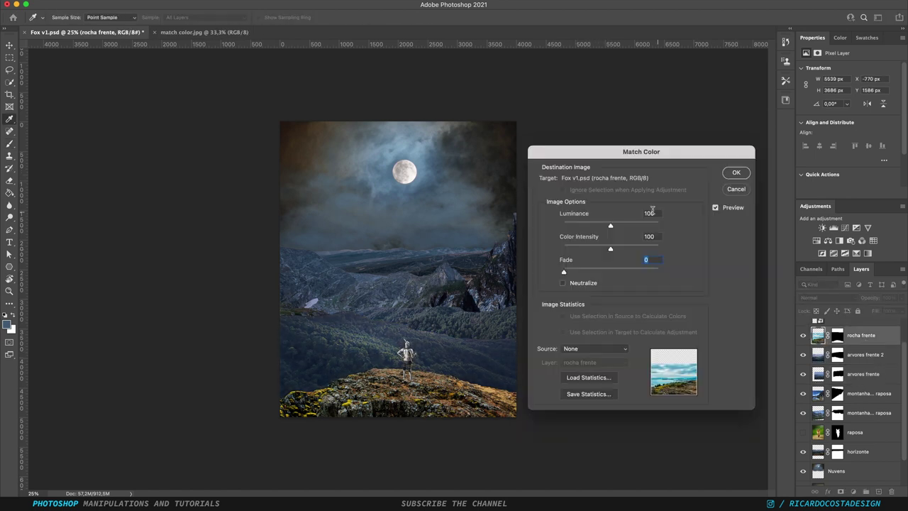
click(595, 349)
click(588, 368)
drag(600, 226, 588, 225)
drag(611, 249, 600, 250)
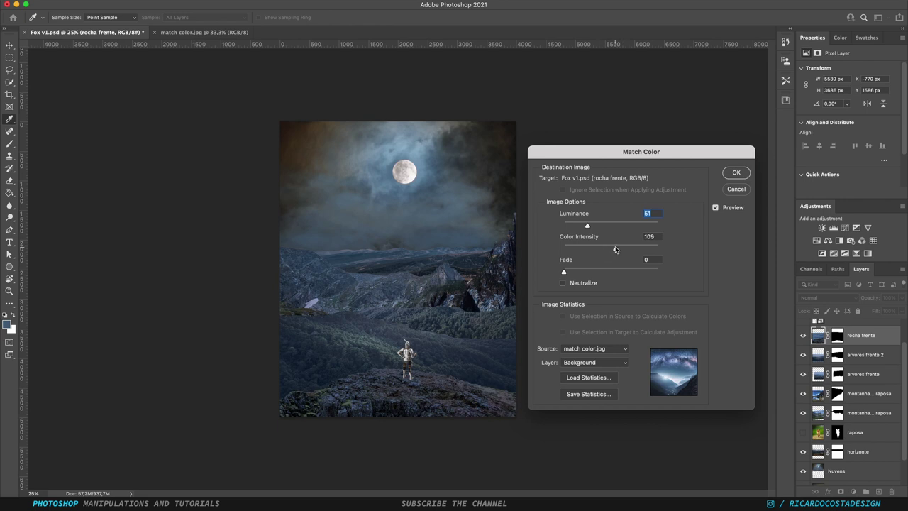
click(737, 173)
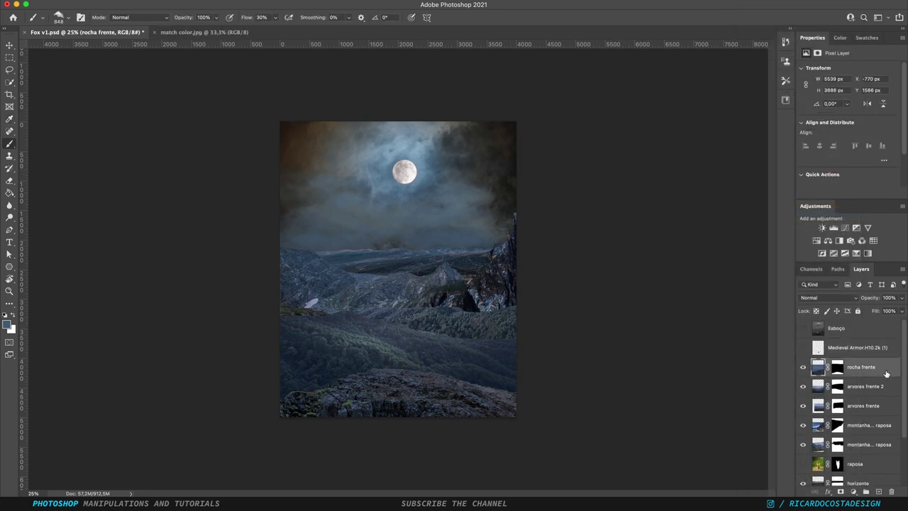
Darken rocha frente with a clipped Levels layer (output white 91) and a clipped Curves layer.
click(834, 228)
click(836, 192)
drag(895, 164, 844, 164)
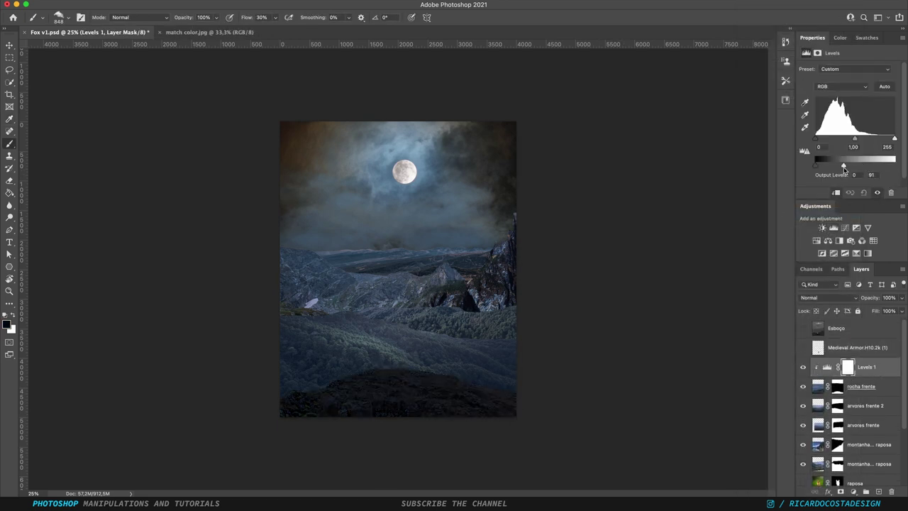
click(834, 228)
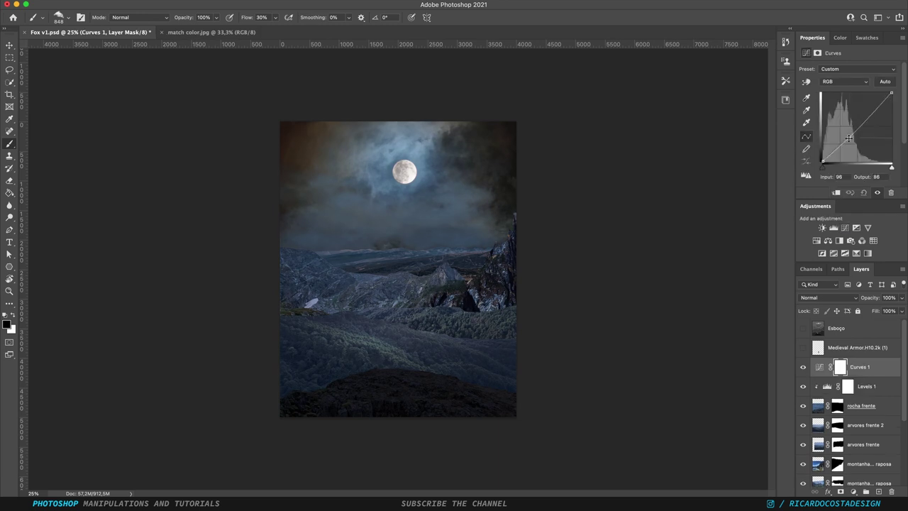
drag(851, 135, 851, 139)
click(836, 192)
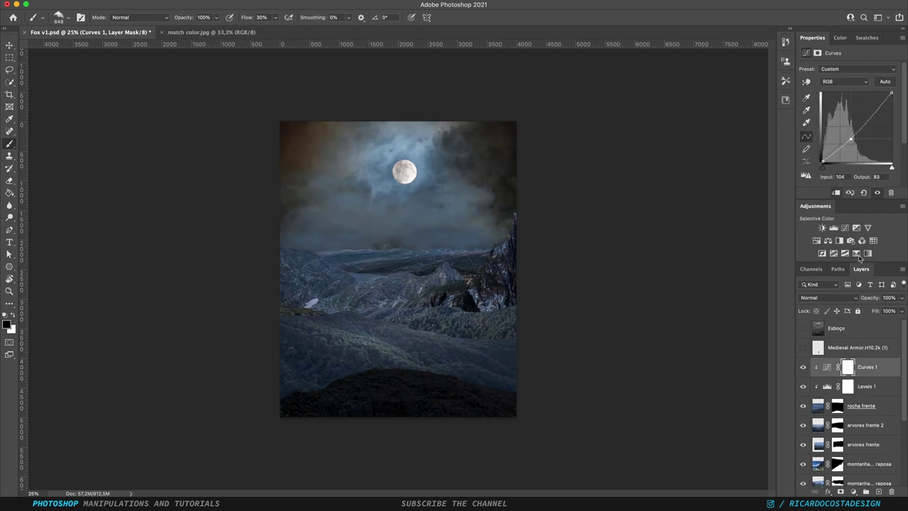
Group the rock with its adjustments, then undo the grouping.
shift+click(867, 410)
key(ctrl+g)
double_click(838, 363)
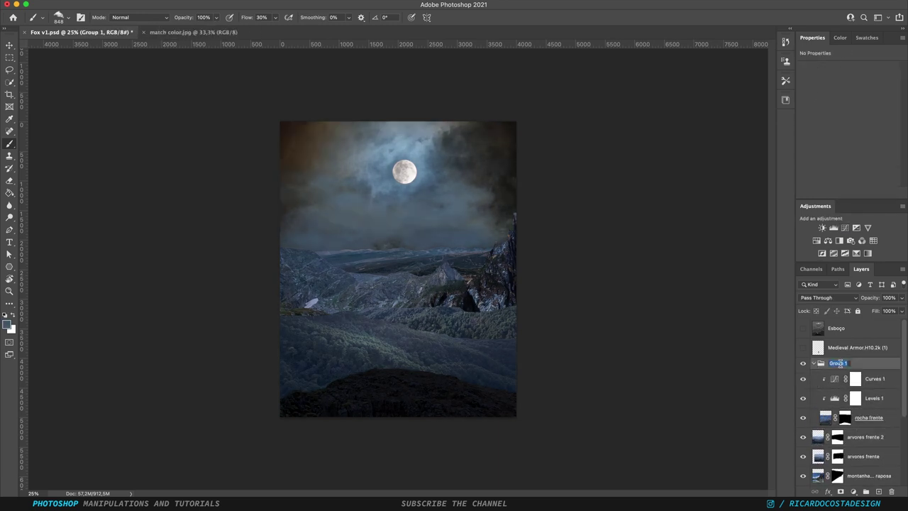
key(Return)
key(ctrl+shift+g)
Dim arvores frente 2 with a clipped Levels layer with lowered output white.
click(870, 425)
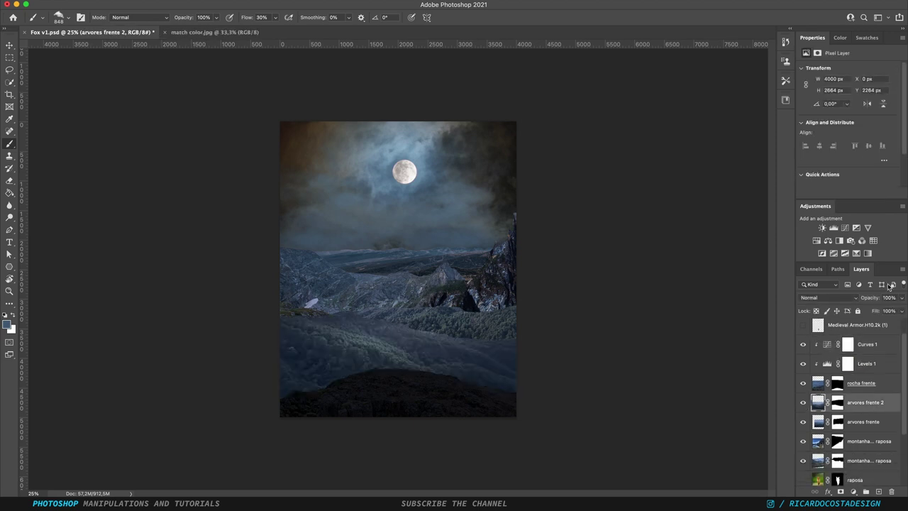
click(834, 228)
key(ctrl+alt+g)
drag(894, 165, 820, 166)
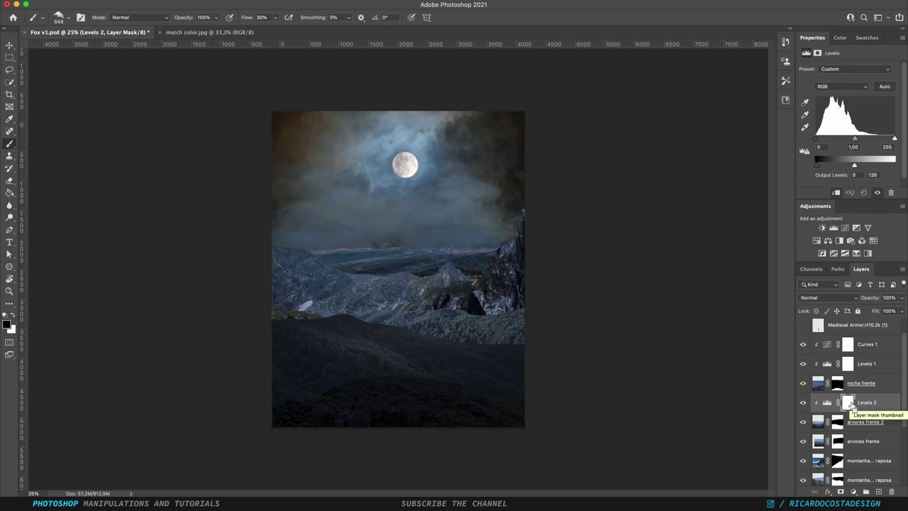
key(ctrl+plus)
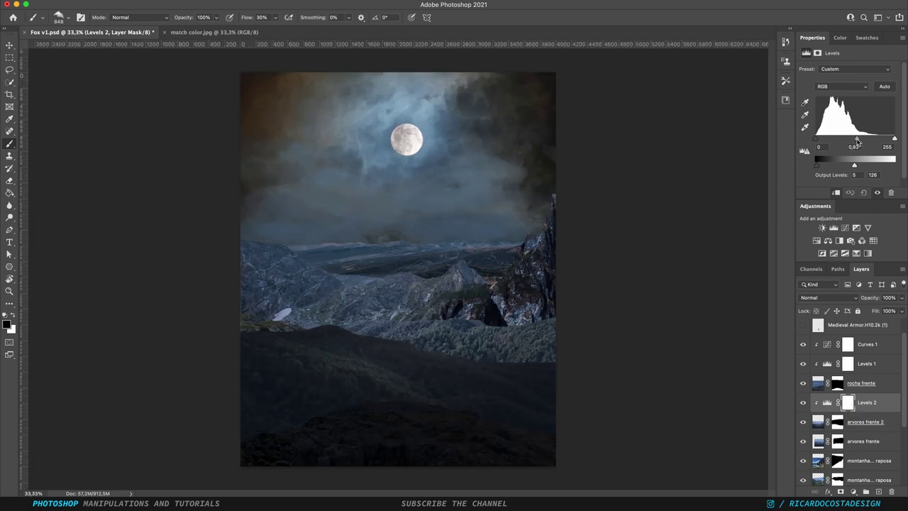
Add a clipped Hue/Saturation to the trees with a slight hue shift and lightness -20.
click(853, 491)
click(863, 365)
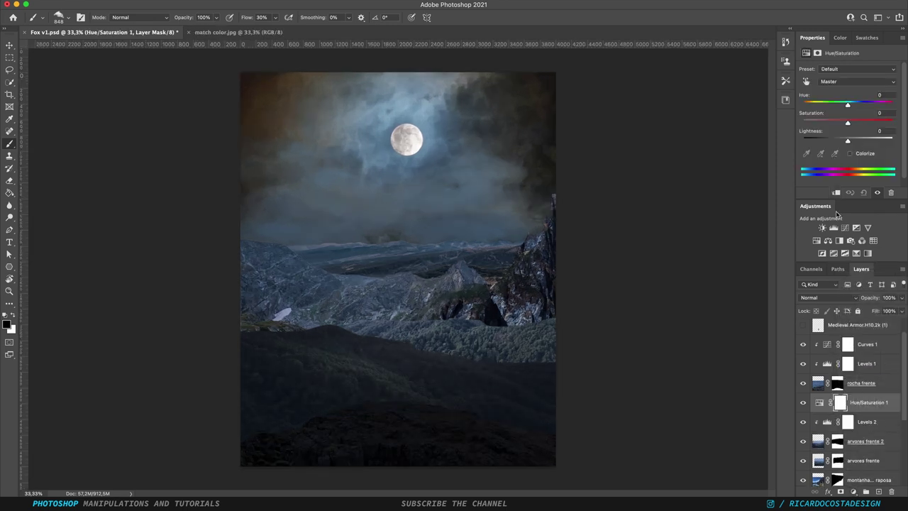
drag(847, 104, 856, 105)
drag(845, 143, 840, 143)
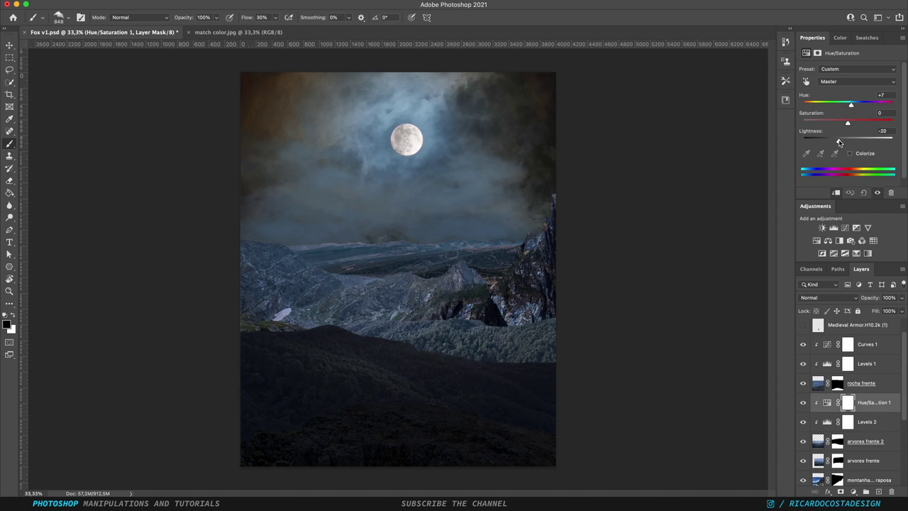
Copy the tree adjustments onto arvores frente, set the copied hue to -4, and add a bluer Color Balance.
shift+click(885, 429)
drag(880, 423, 874, 451)
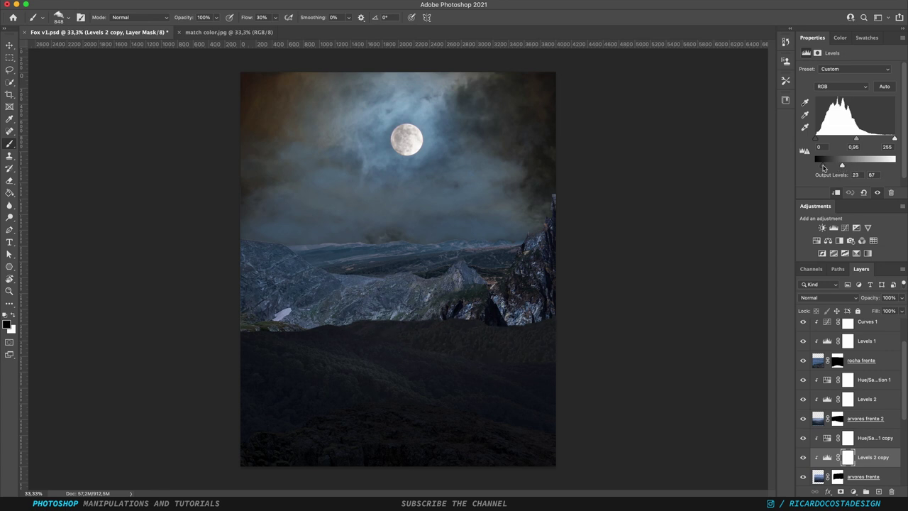
click(873, 438)
mouse_move(857, 105)
mouse_down()
mouse_move(846, 107)
mouse_move(849, 122)
mouse_up()
click(827, 240)
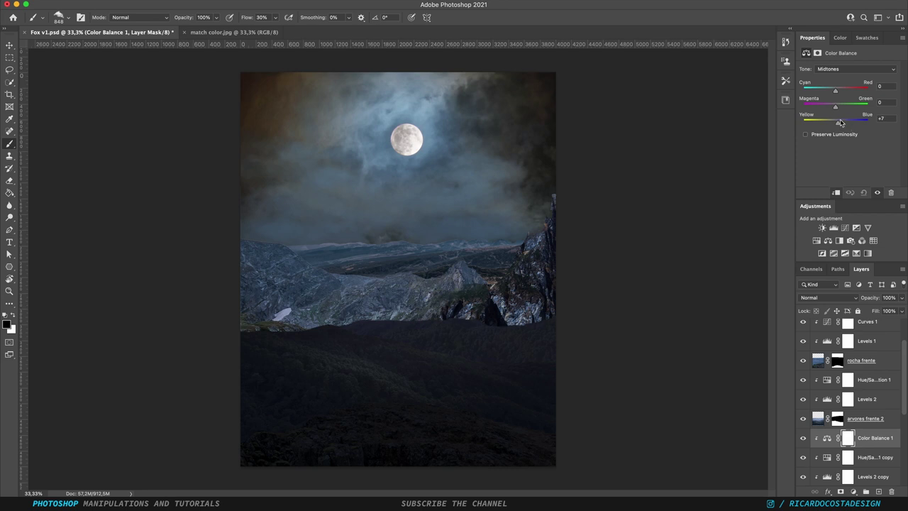
Give montanha frente raposa a clipped Levels 3 (output white 188, raised black) plus Color Balance 2.
click(864, 421)
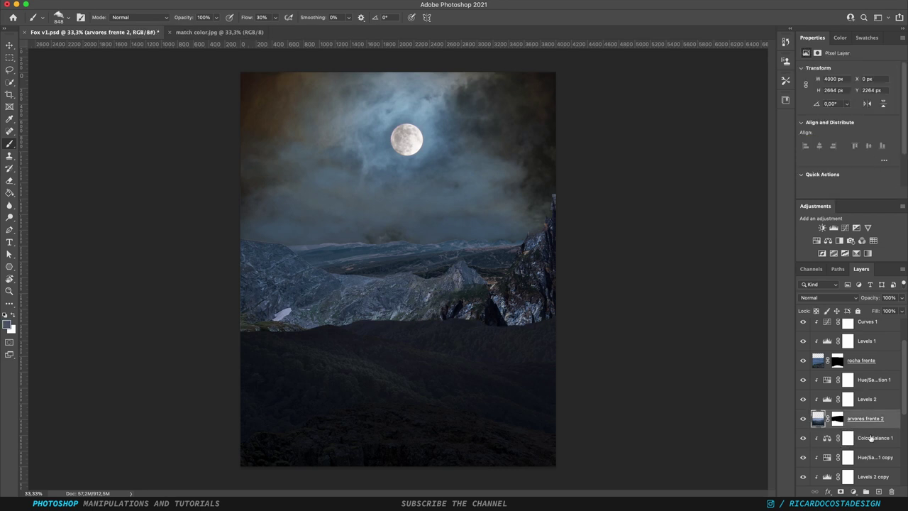
scroll(864, 422, down, 2)
click(883, 448)
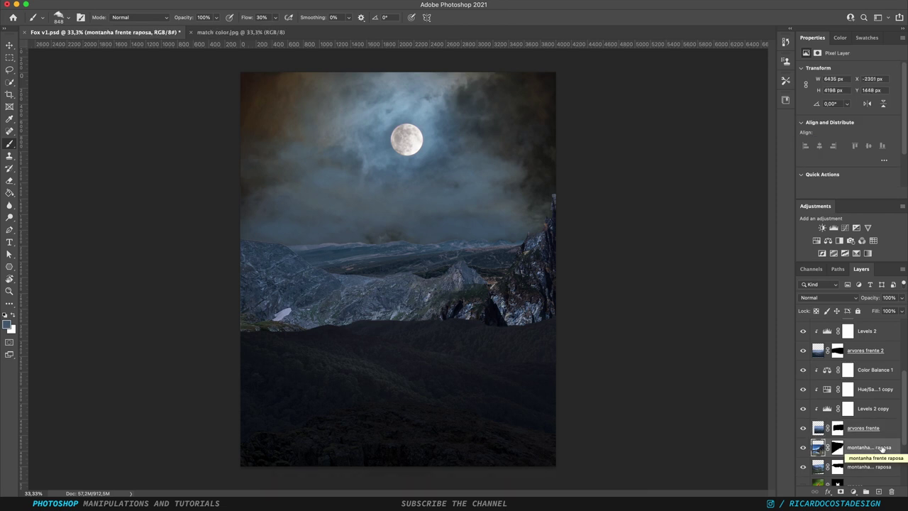
click(834, 227)
drag(895, 165, 864, 166)
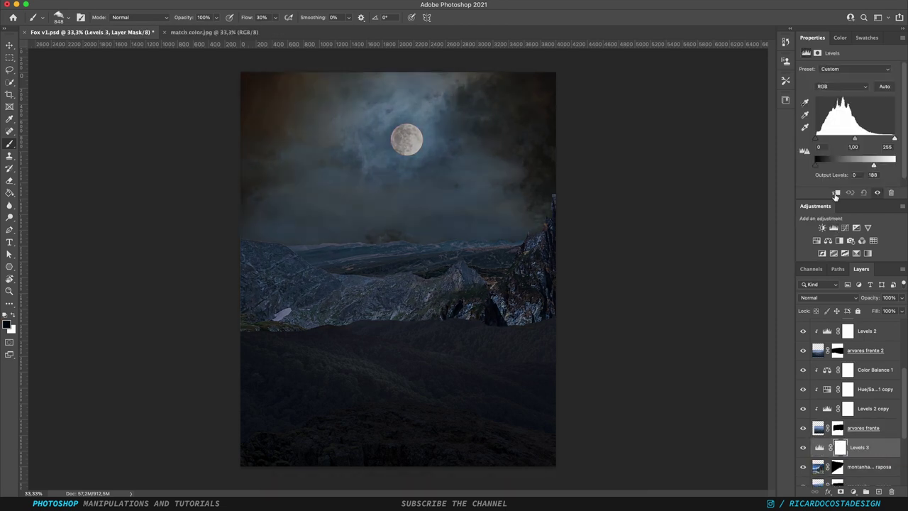
click(836, 192)
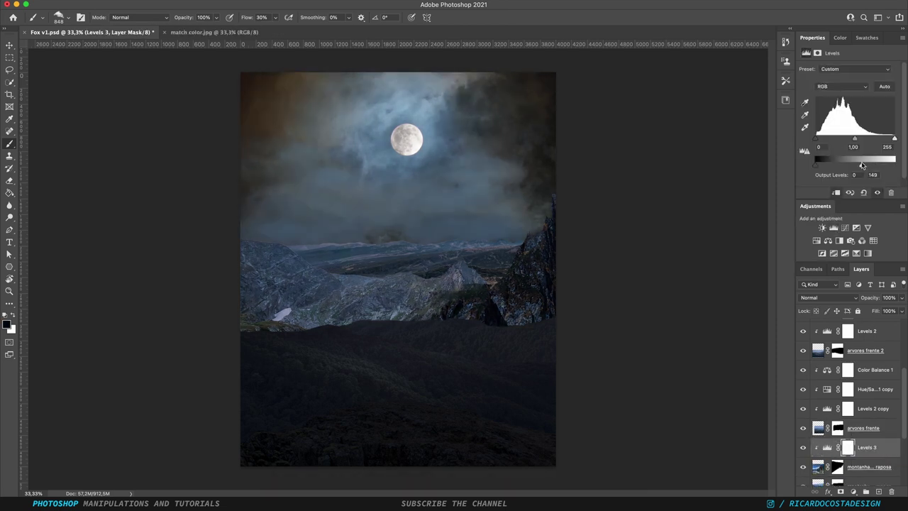
drag(825, 168, 841, 166)
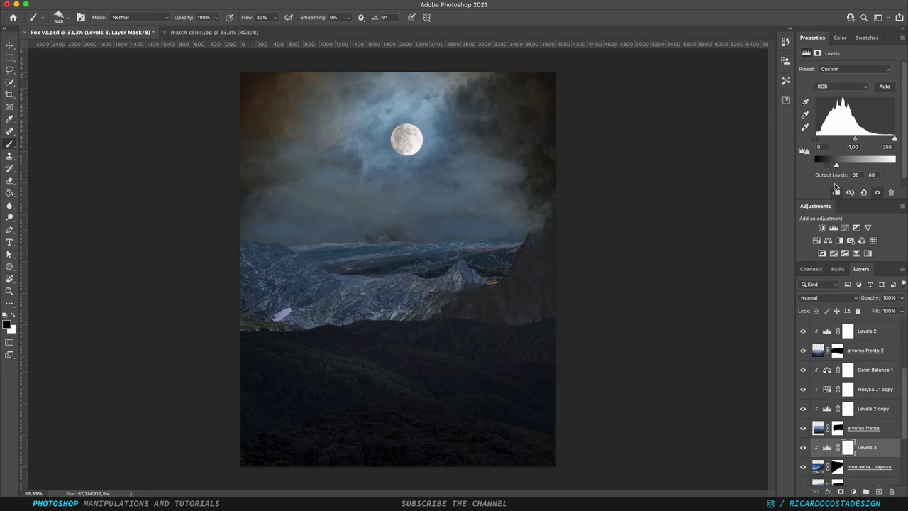
click(855, 491)
click(871, 383)
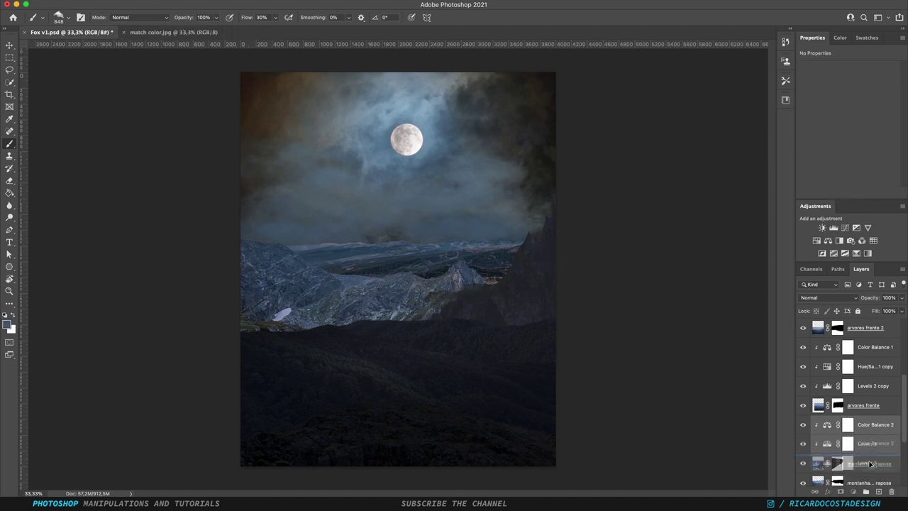
Copy the mountain adjustments and review the Levels 2 copy and Color Balance 1 layers.
right_click(873, 447)
click(788, 77)
scroll(844, 442, down, 2)
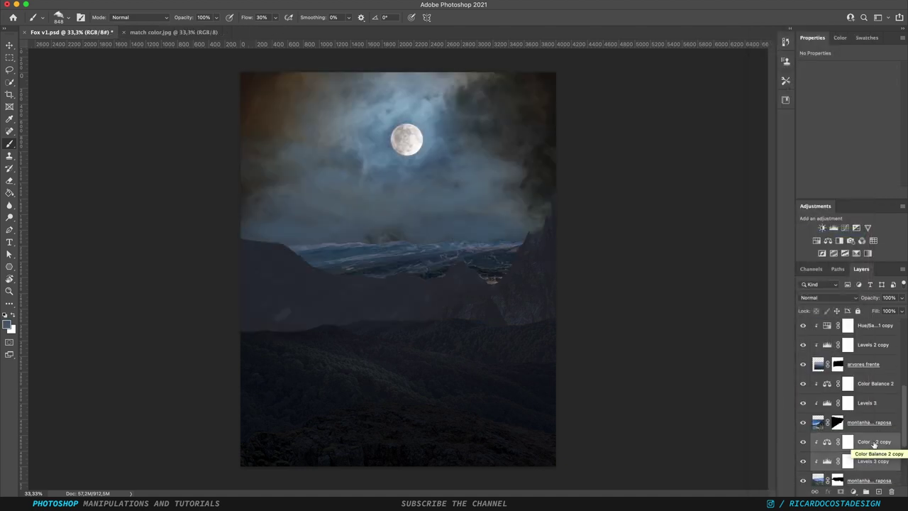
scroll(844, 426, up, 2)
click(848, 390)
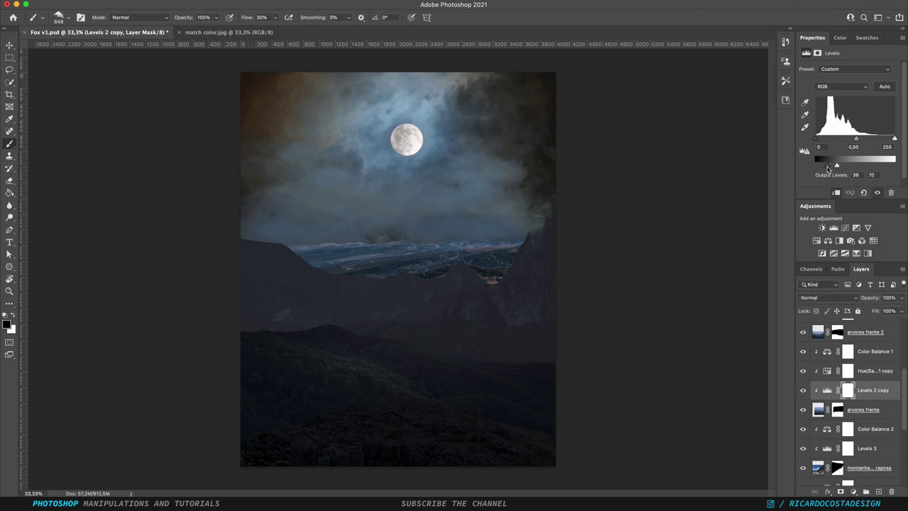
right_click(873, 390)
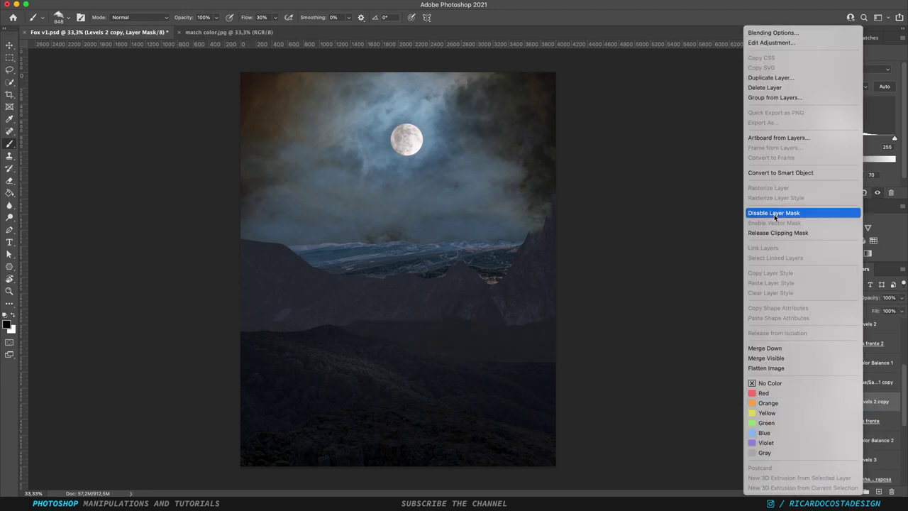
click(775, 214)
drag(851, 329, 850, 340)
scroll(816, 369, up, 2)
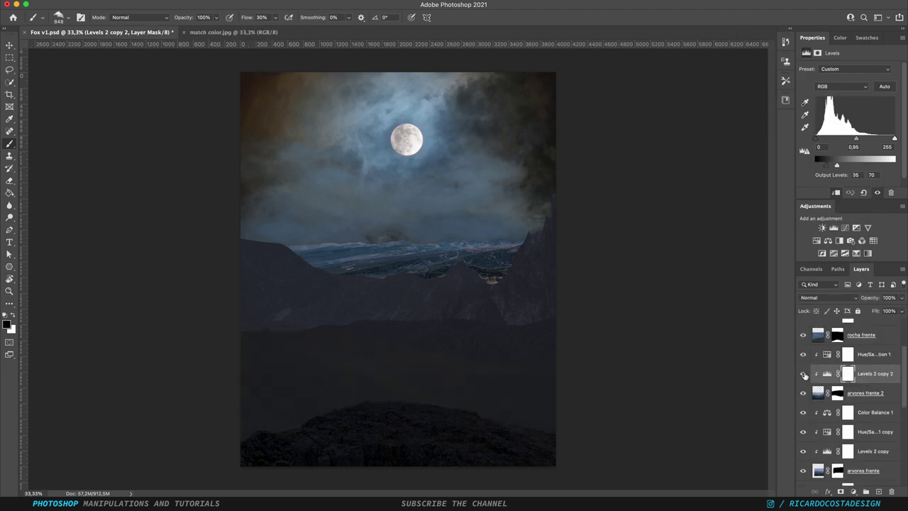
scroll(873, 397, down, 1)
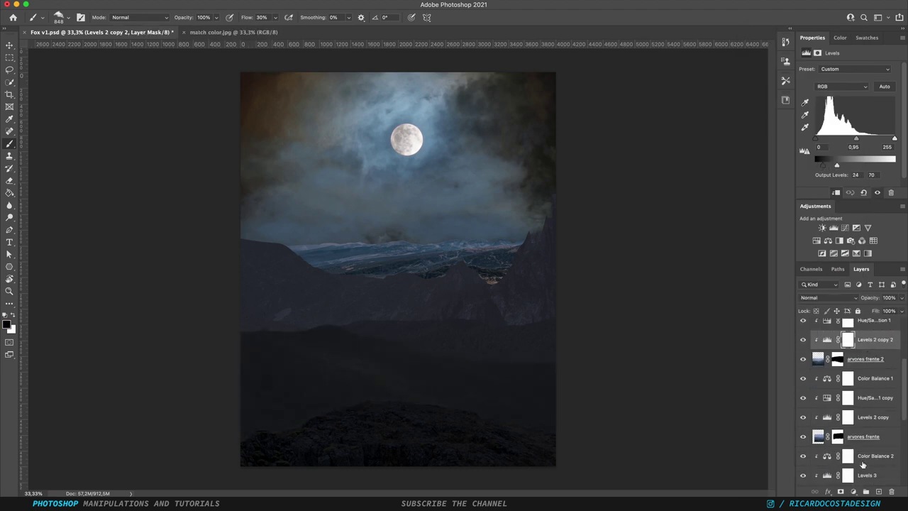
click(876, 396)
scroll(876, 398, down, 5)
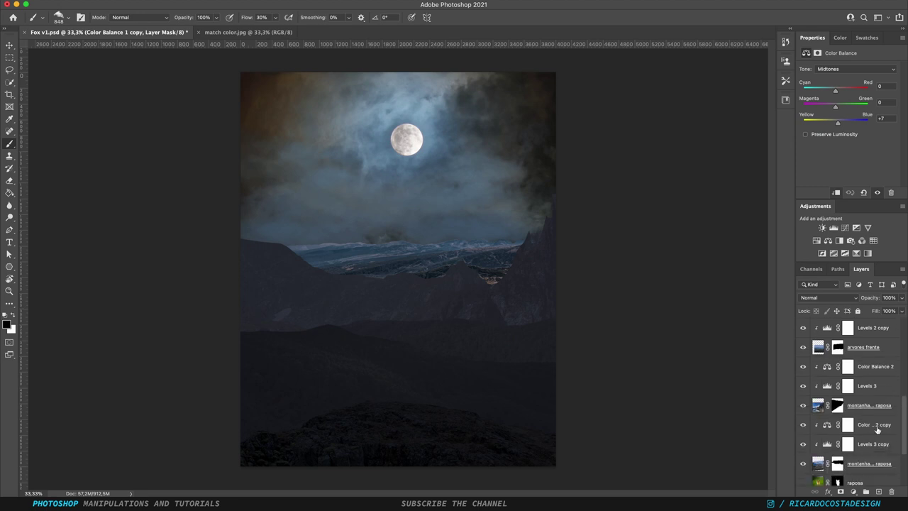
Copy the Color Balance and Levels layers above horizonte, clip them, and lift the output levels.
click(876, 415)
shift+click(874, 402)
drag(874, 401, 865, 440)
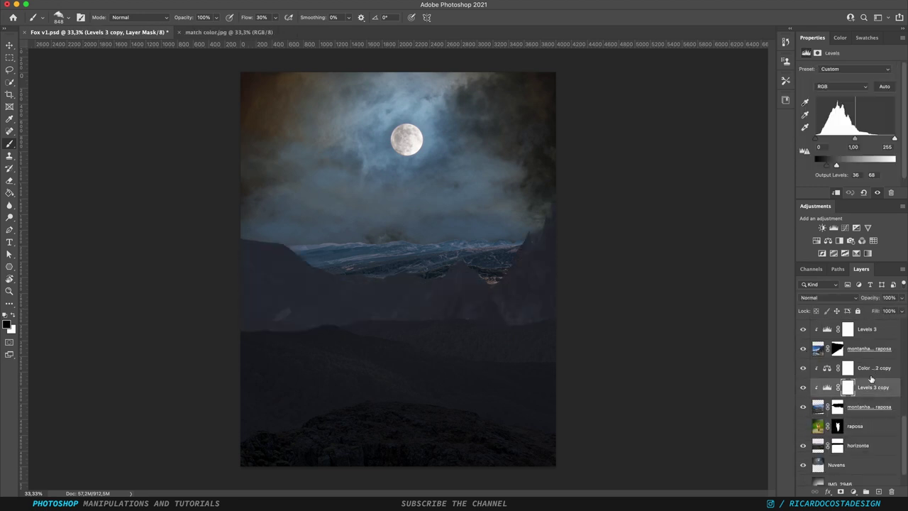
key(ctrl+alt+g)
scroll(865, 426, down, 2)
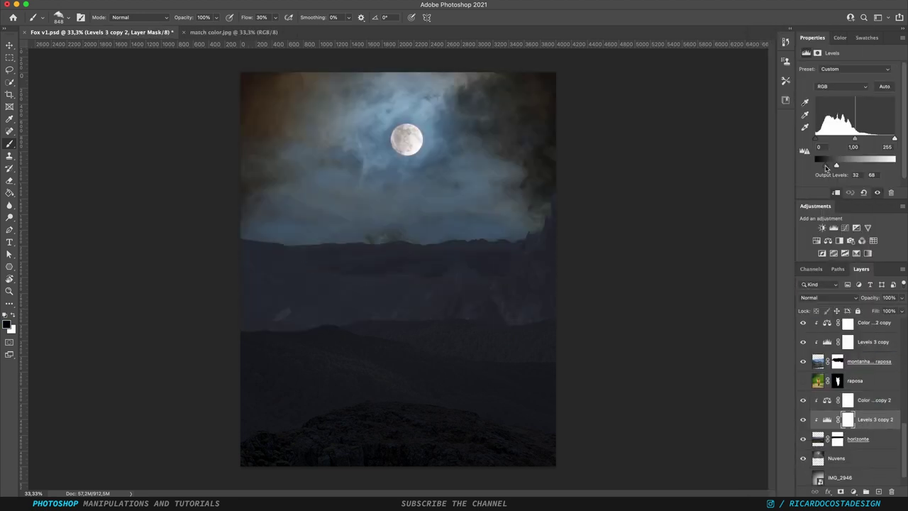
drag(844, 165, 833, 167)
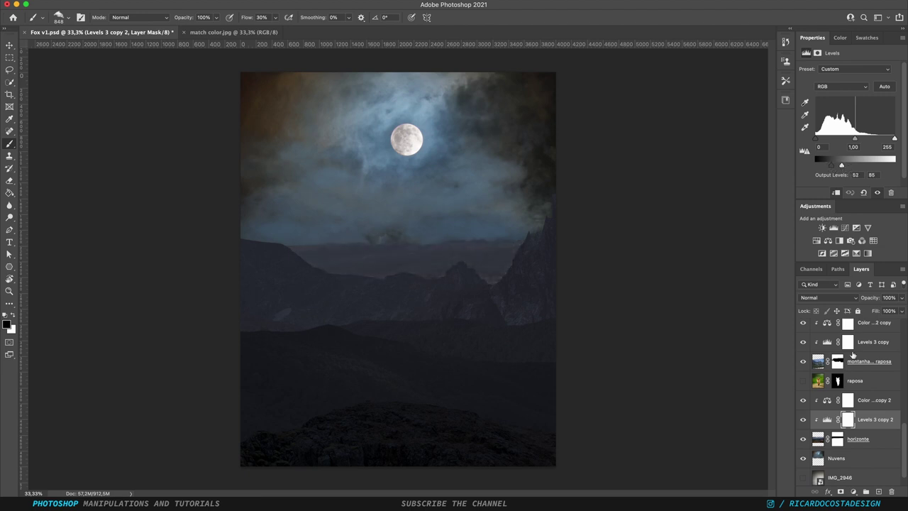
Add a Color Balance 3 layer with +13 blue above the Nuvens clouds.
click(875, 402)
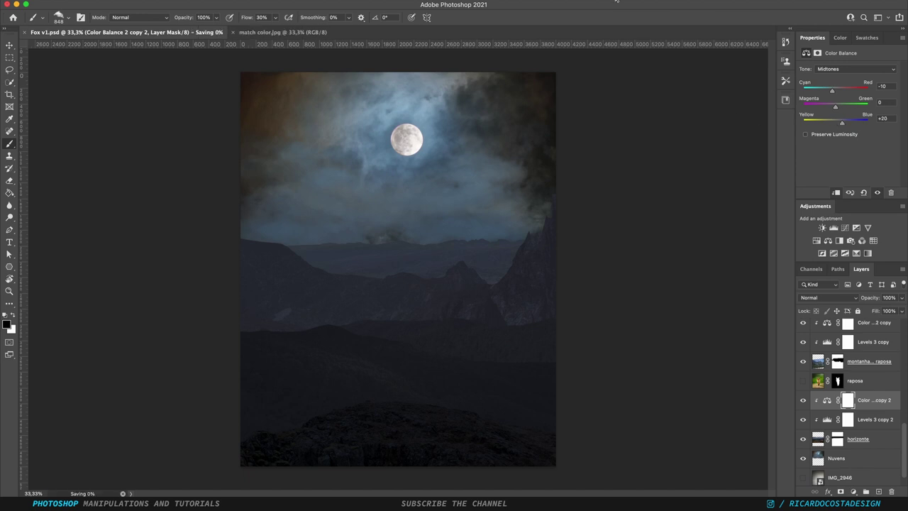
scroll(851, 425, down, 1)
click(837, 445)
key(m)
click(828, 240)
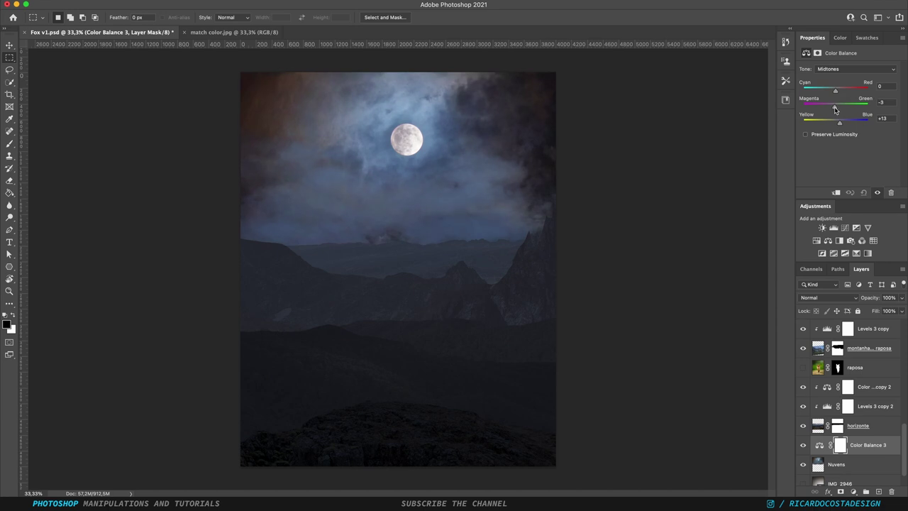
Retune the output levels of Levels 3 copy 2, Levels 3 copy and Levels 3.
click(849, 407)
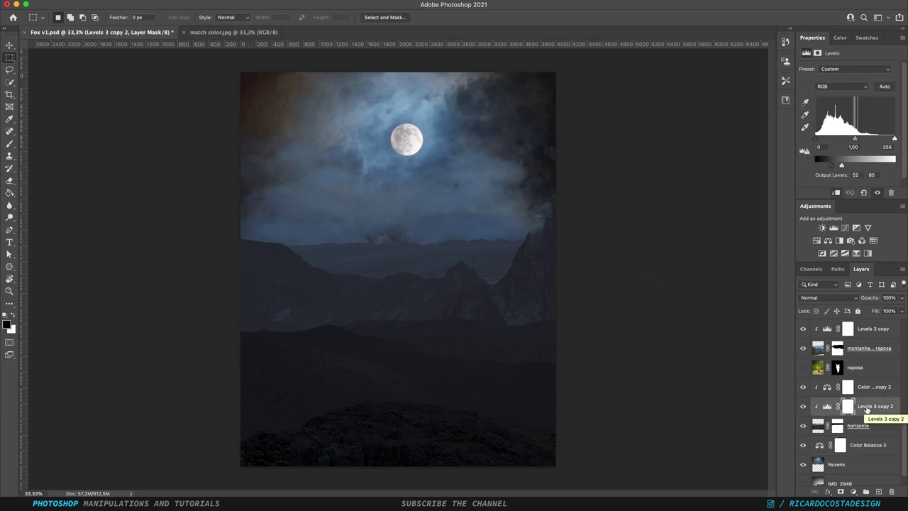
scroll(866, 406, up, 2)
click(866, 376)
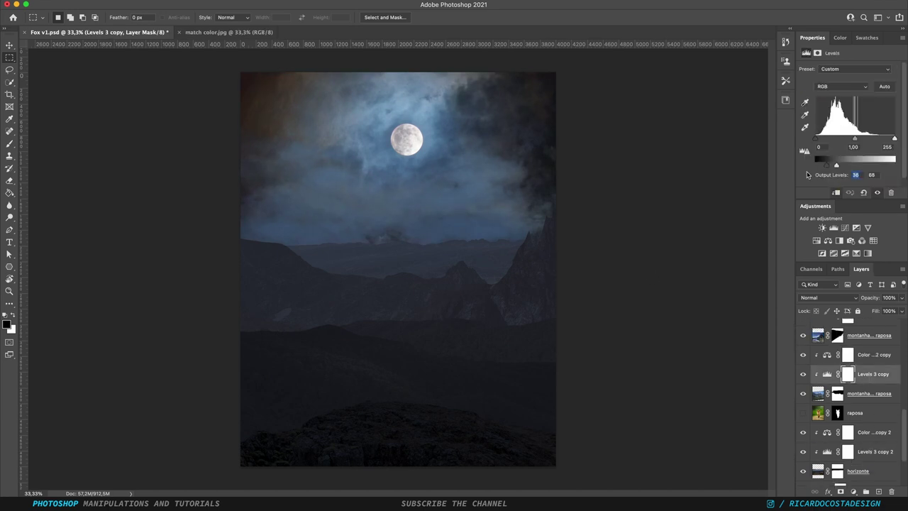
scroll(867, 397, up, 2)
click(868, 361)
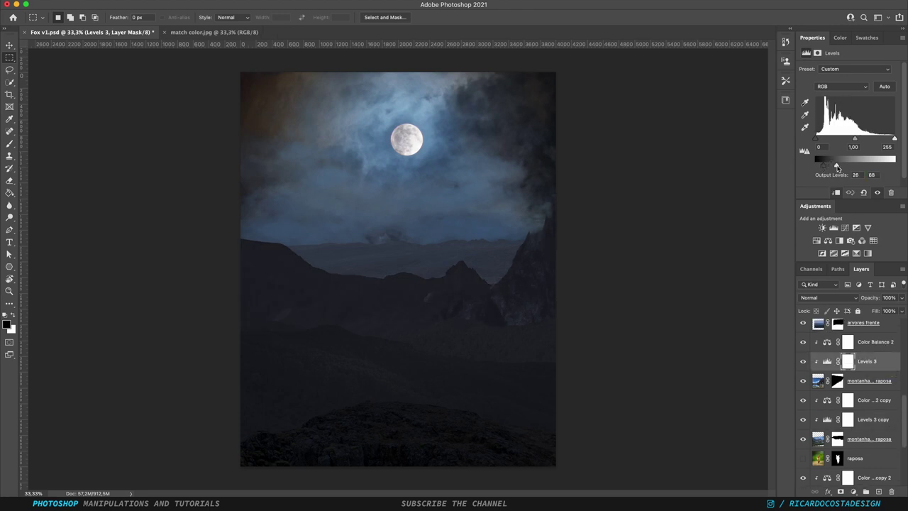
scroll(885, 390, up, 4)
click(869, 393)
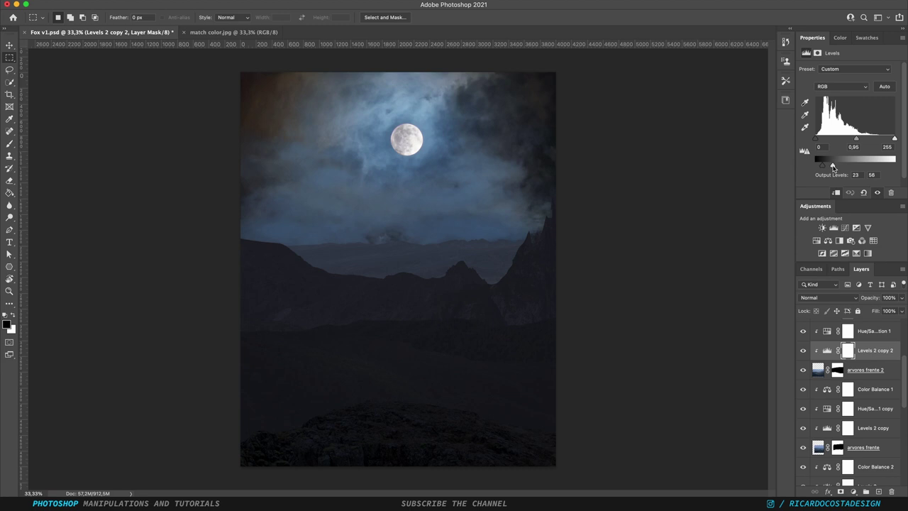
Retune Levels 2 copy, Levels 2 copy 2 and Levels 1 outputs, lowering Levels 1 white to 70.
click(848, 428)
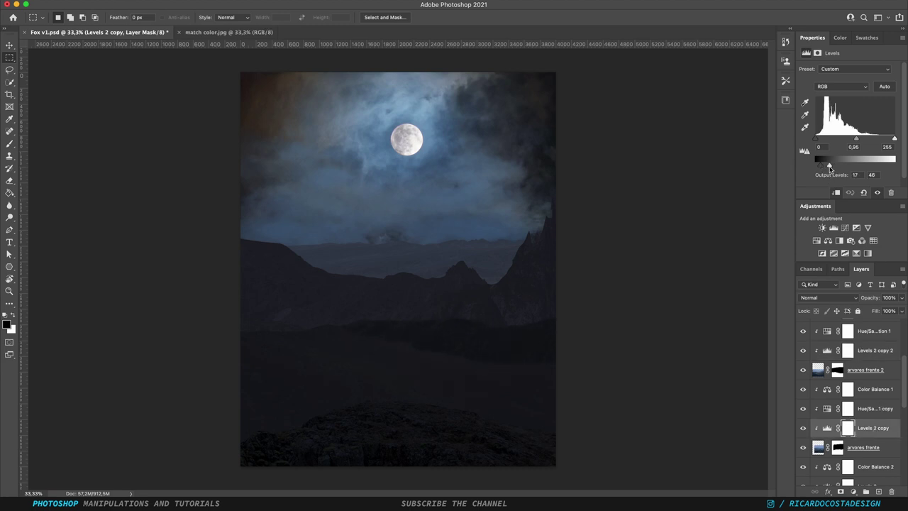
scroll(870, 354, up, 1)
click(867, 374)
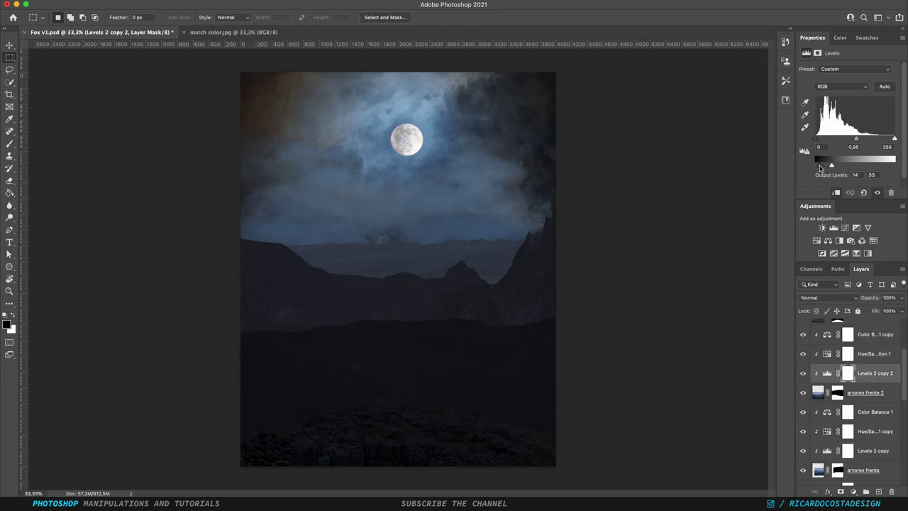
click(848, 450)
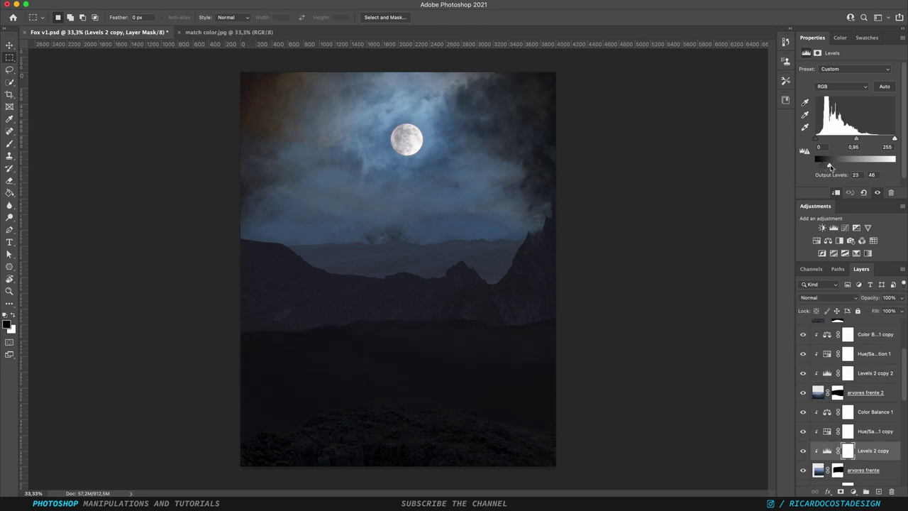
scroll(852, 397, up, 4)
click(867, 386)
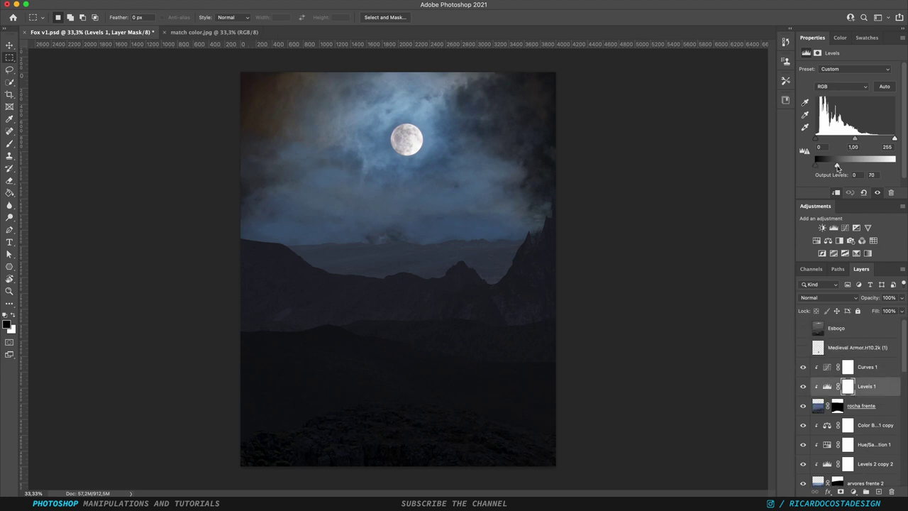
scroll(850, 433, down, 5)
Show raposa, copy the darkening Levels and Color Balance onto it, and add a Saturation -100 Vibrance layer.
click(858, 413)
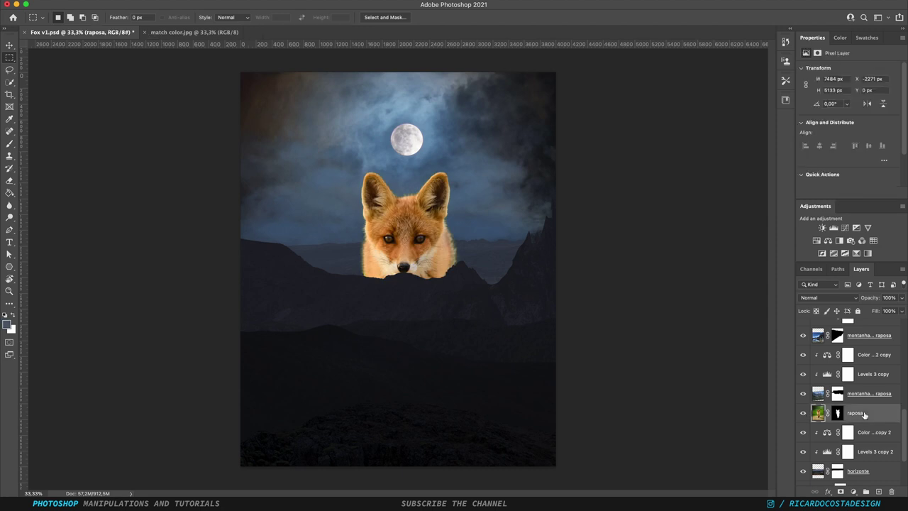
drag(874, 451, 874, 406)
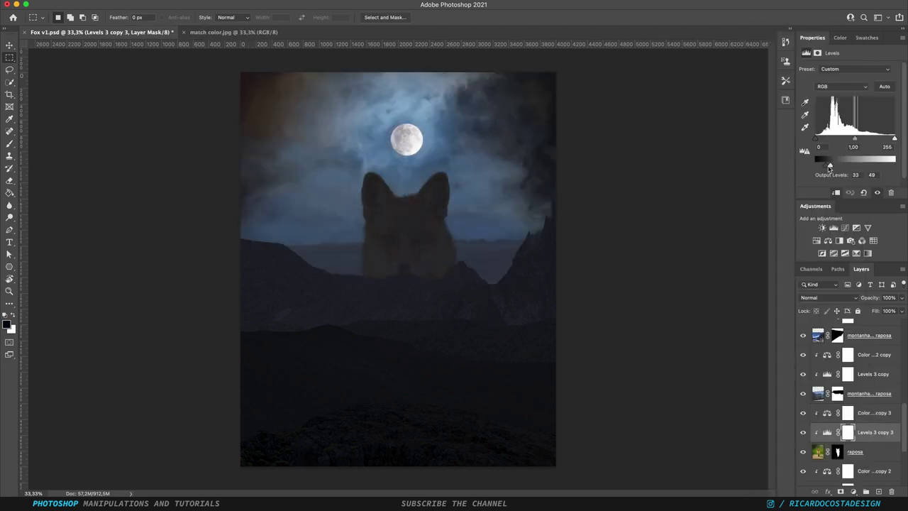
click(854, 491)
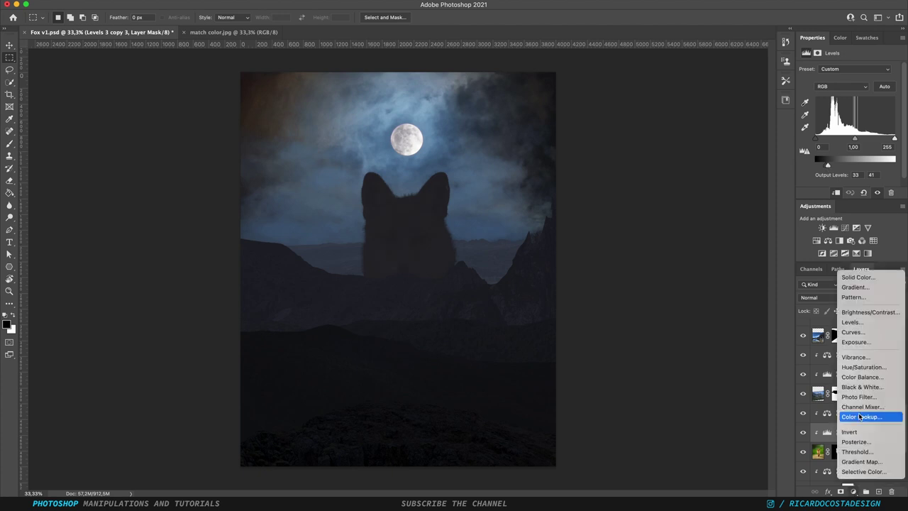
click(862, 359)
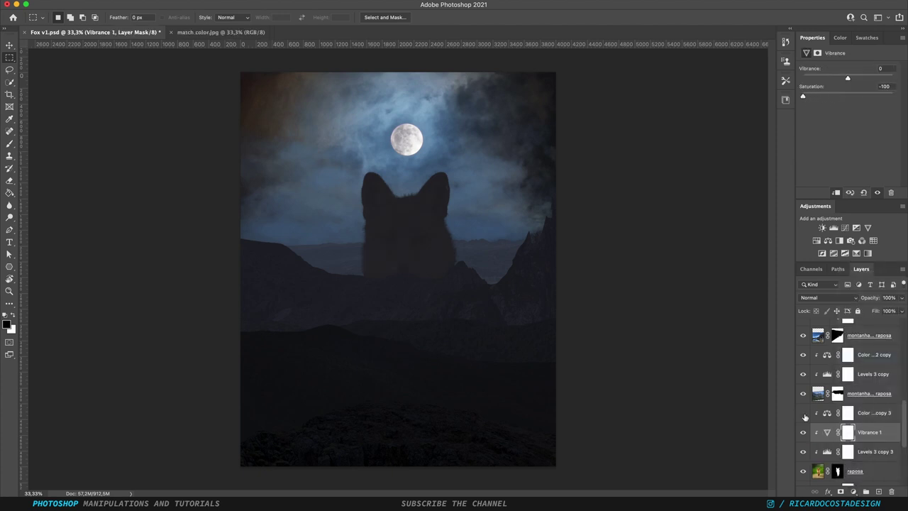
click(867, 453)
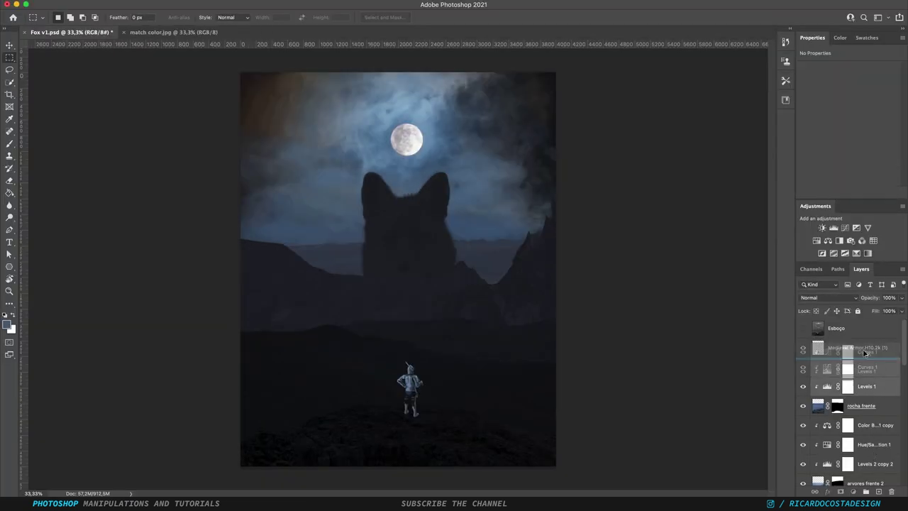
Lower the selected layers' opacity to 75%.
right_click(869, 357)
drag(902, 298, 891, 311)
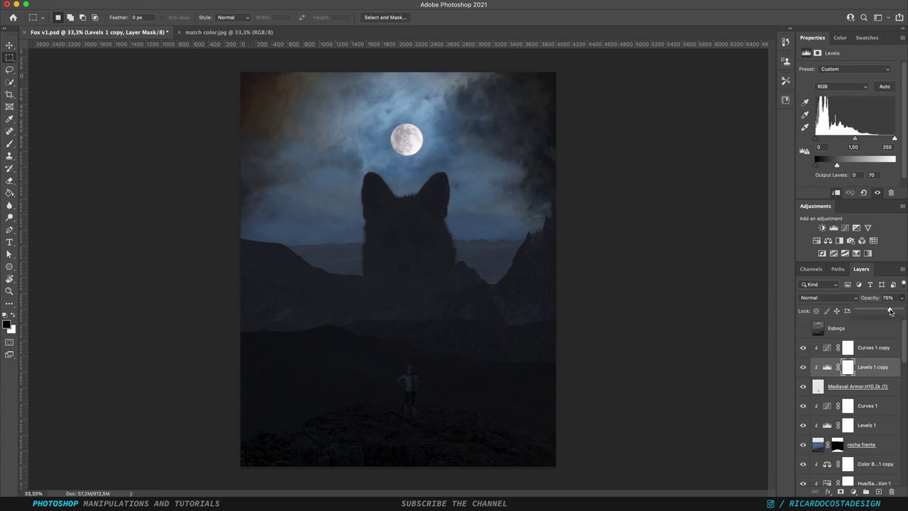
scroll(851, 390, down, 2)
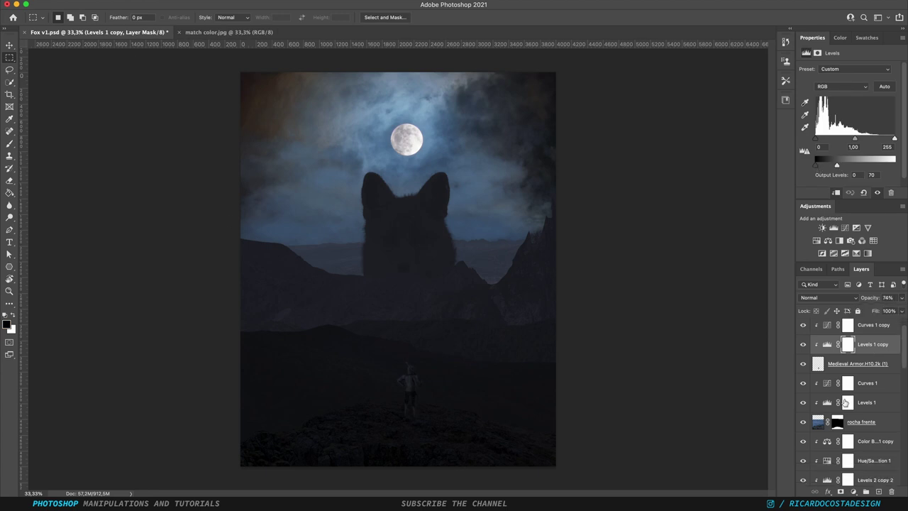
click(865, 344)
scroll(869, 395, down, 5)
Apply Field Blur to the horizonte layer and a blur to the Nuvens clouds.
click(867, 397)
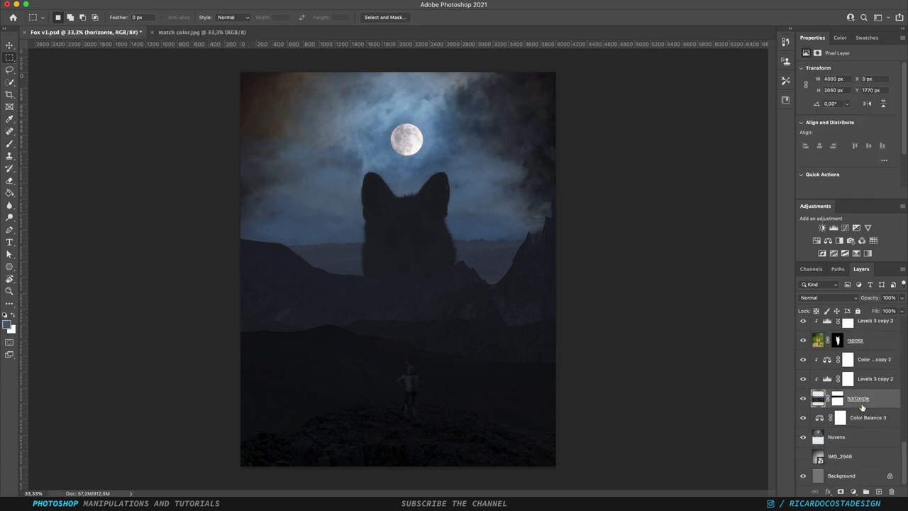
click(220, 2)
click(376, 124)
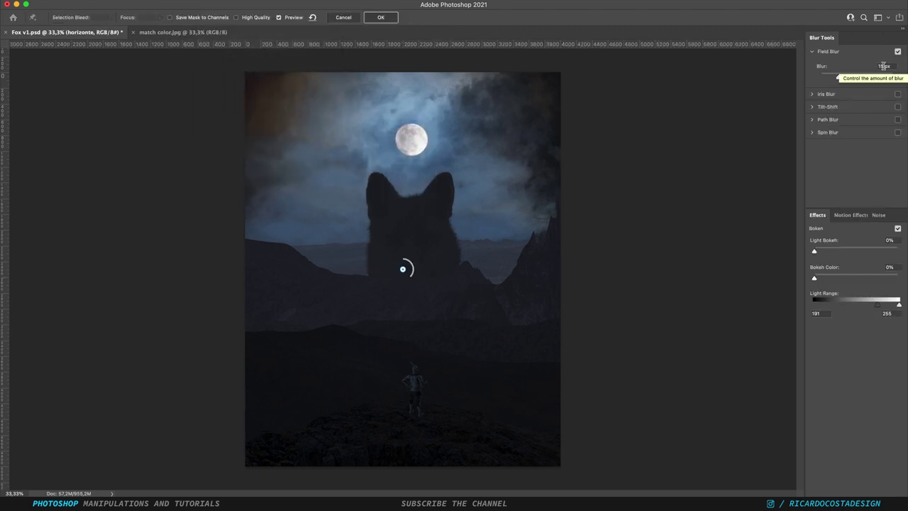
click(379, 18)
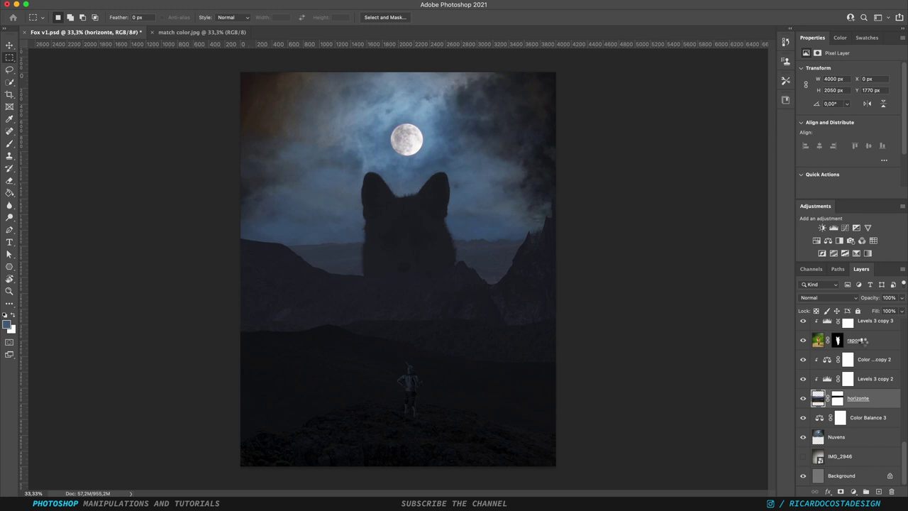
click(838, 436)
click(220, 1)
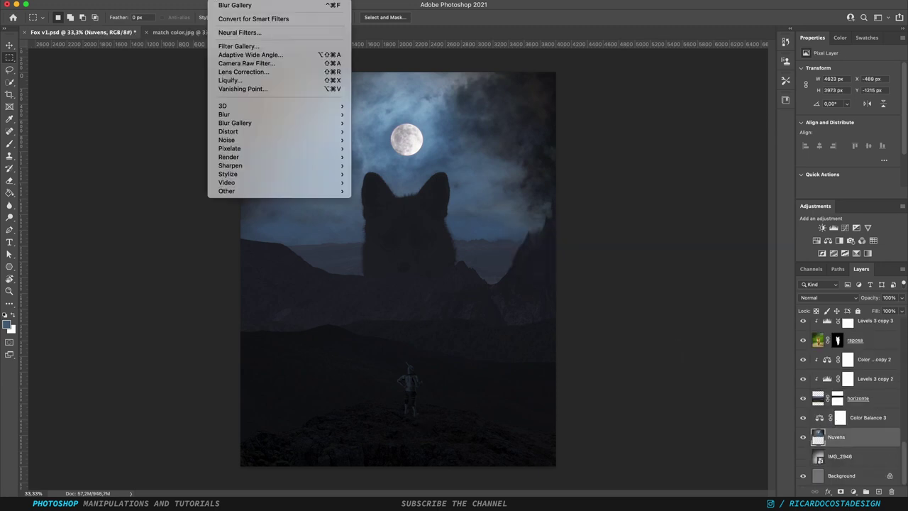
click(241, 6)
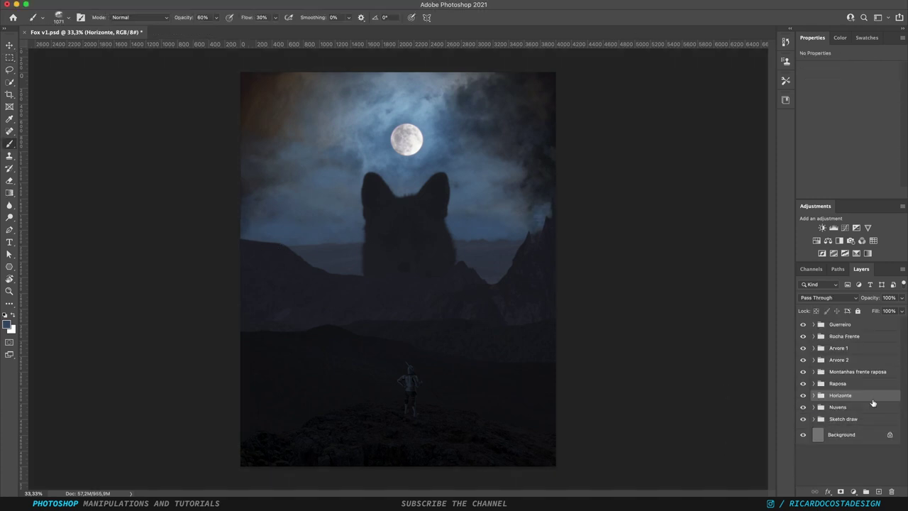
Create a new empty layer named Nevoeiro.
key(ctrl+shift+n)
text(Nevoeiro)
key(Return)
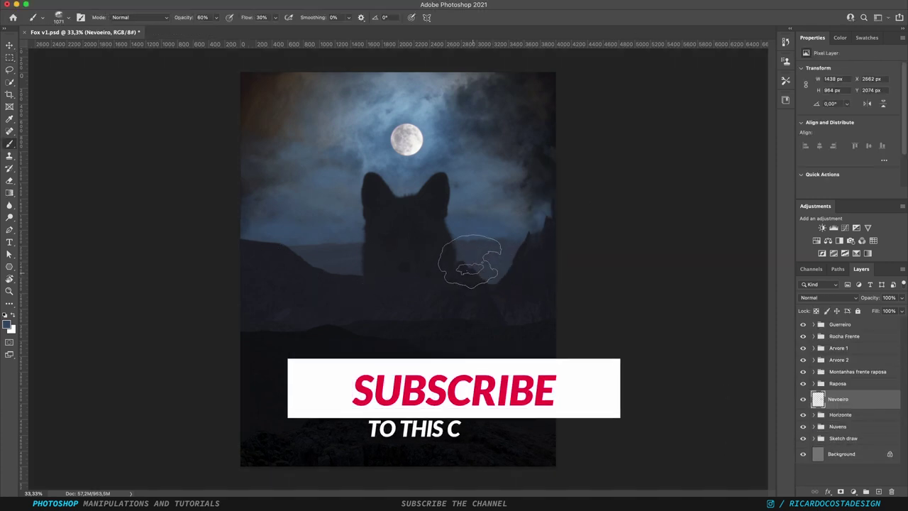
Add Layer 1 above the Raposa group and size the soft brush to about 1150 px.
click(838, 383)
key(ctrl+shift+n)
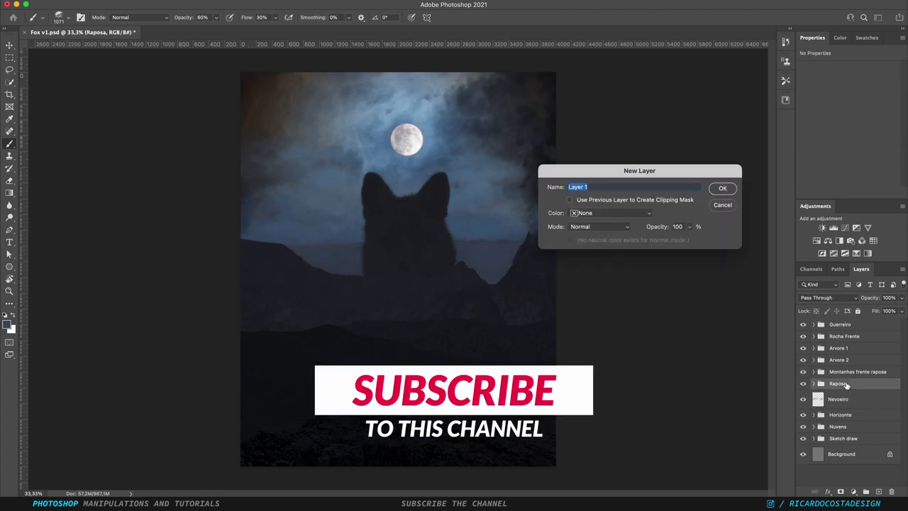
key(Return)
mouse_move(396, 282)
mouse_down()
mouse_move(424, 290)
mouse_move(390, 289)
mouse_up()
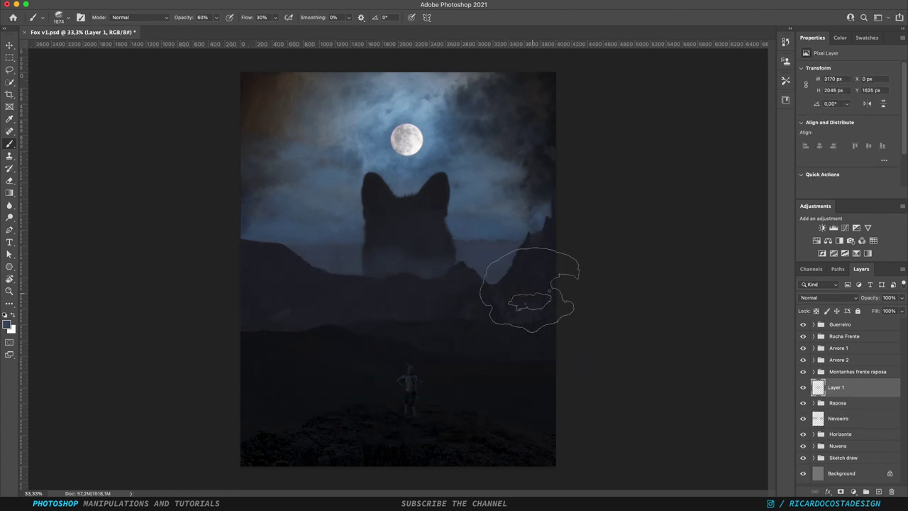
key(alt+bracketright)
Add Layers 2 and 3 and paint fog over the mountain band.
key(ctrl+shift+n)
key(Return)
mouse_move(539, 316)
mouse_down()
mouse_move(436, 297)
mouse_move(282, 309)
mouse_move(299, 354)
mouse_move(454, 341)
mouse_up()
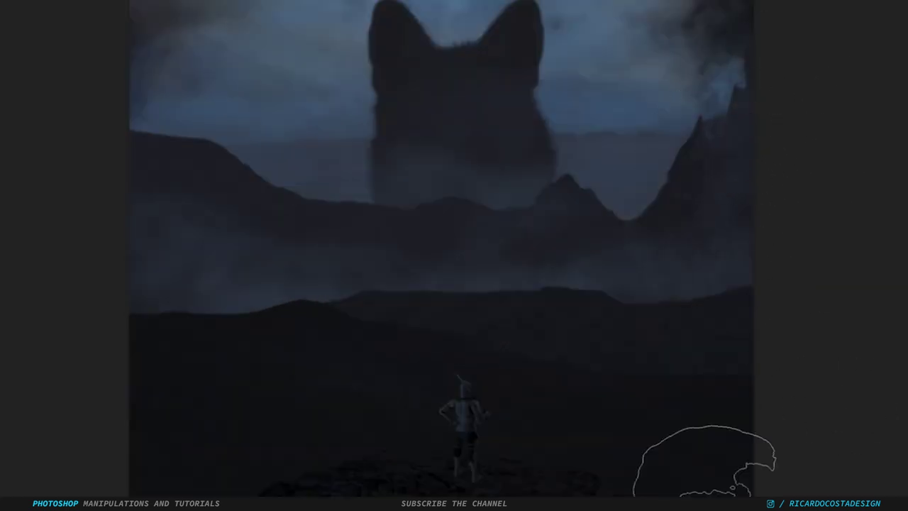
key(ctrl+shift+n)
key(Return)
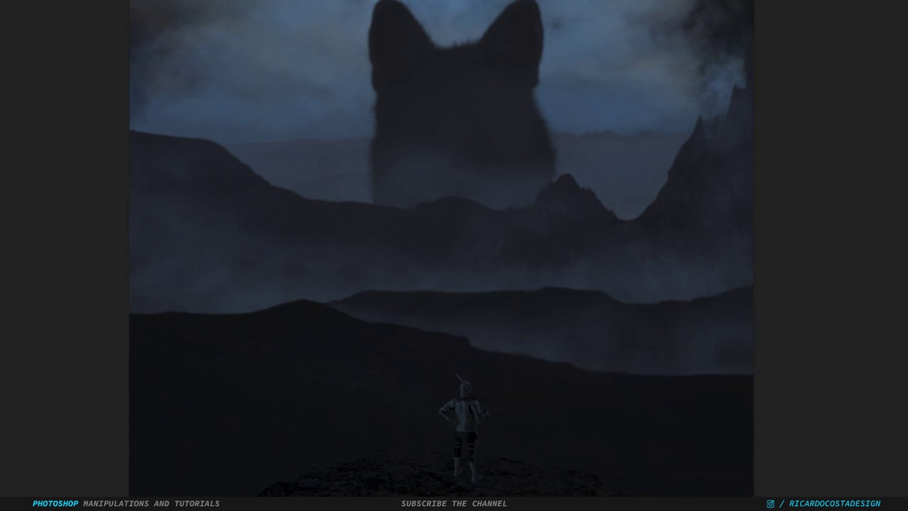
drag(602, 351, 547, 355)
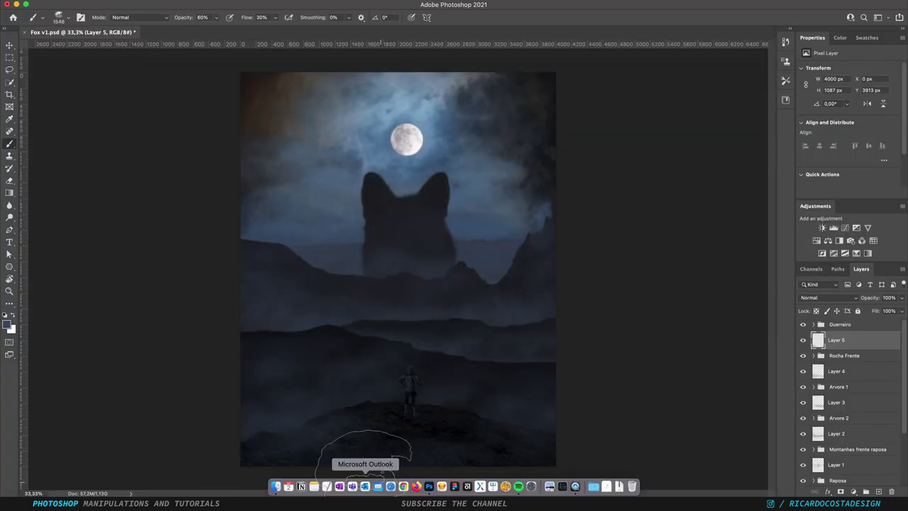
Pick the fog colour, dab fog into the lower foreground, and step through Layers 4 to 1.
click(8, 325)
click(786, 84)
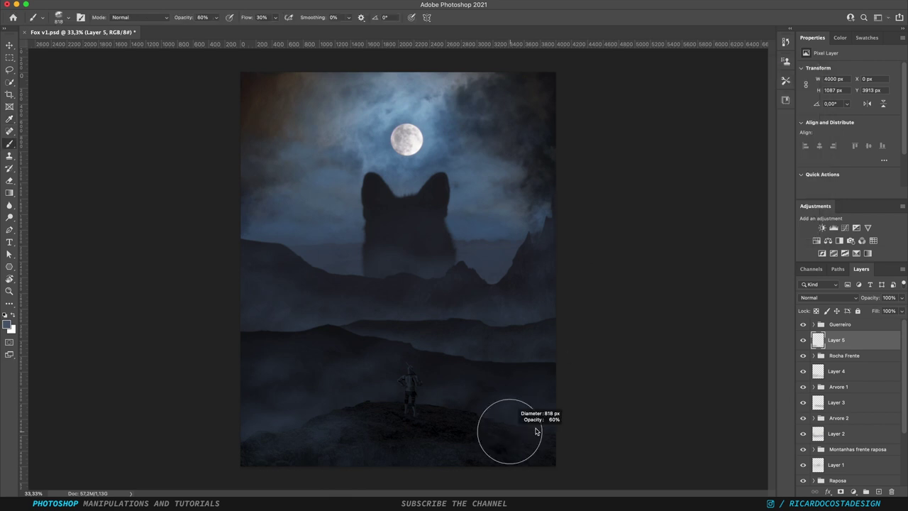
click(234, 407)
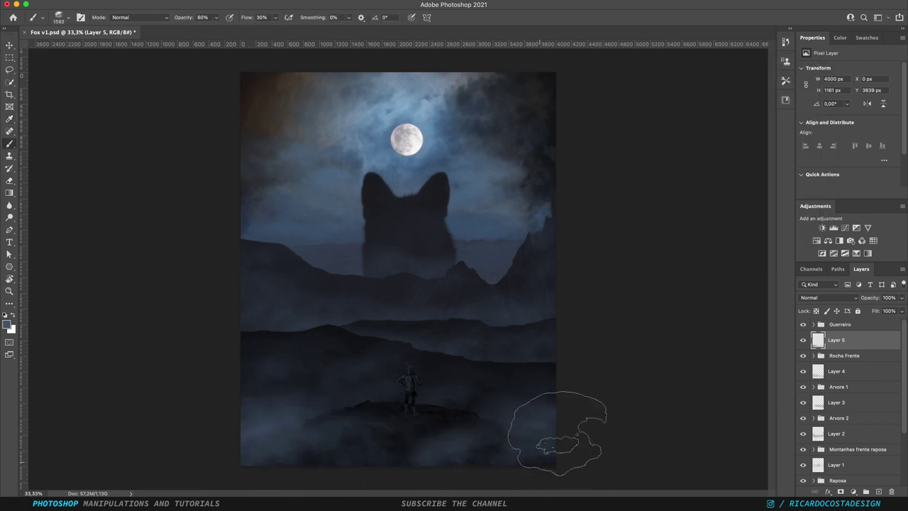
click(845, 371)
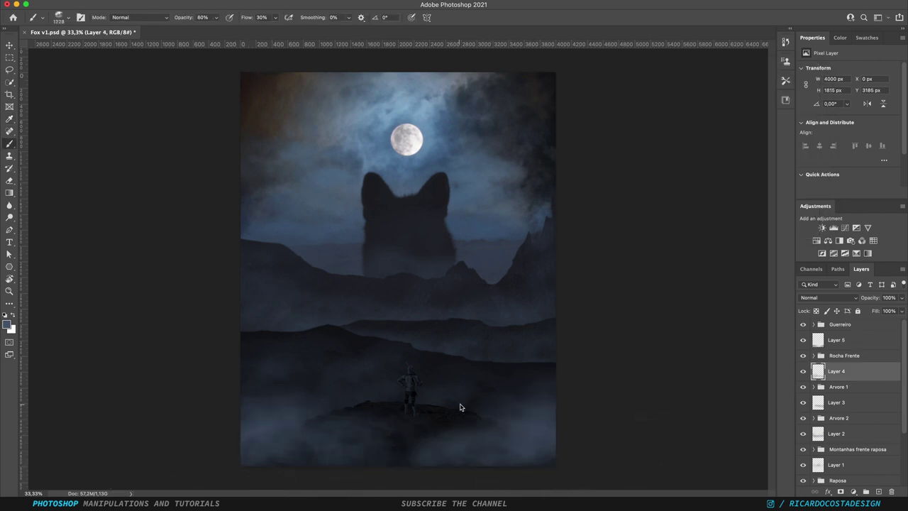
click(843, 402)
click(838, 433)
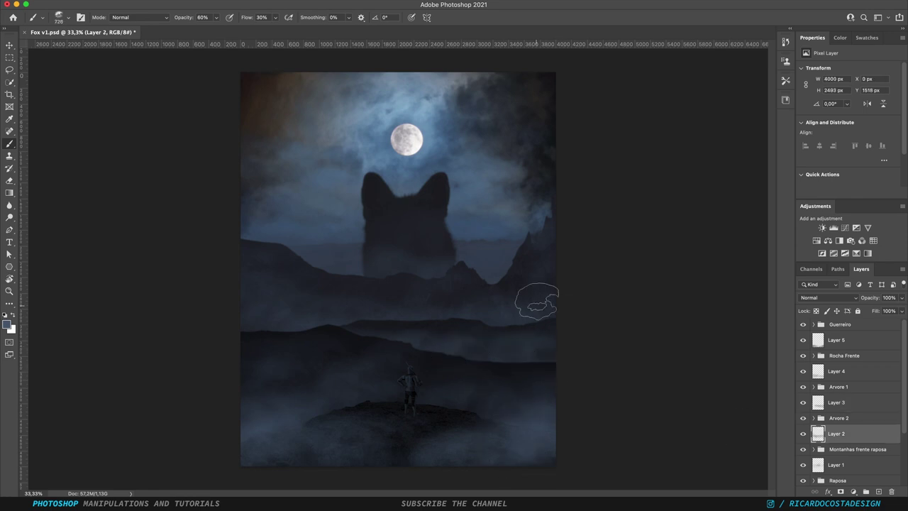
key(alt+bracketleft)
key(alt+bracketleft)
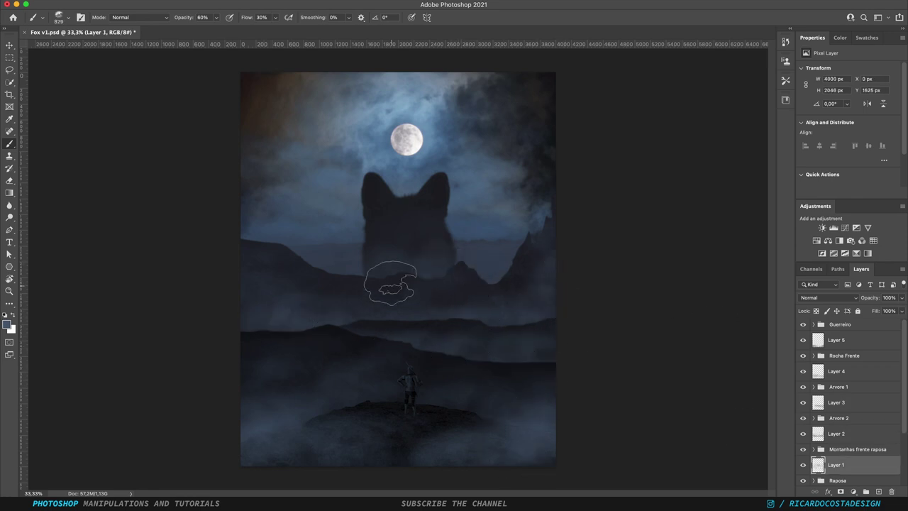
Select the Nevoeiro fog layer, then the Guerreiro group.
scroll(851, 450, down, 3)
click(851, 449)
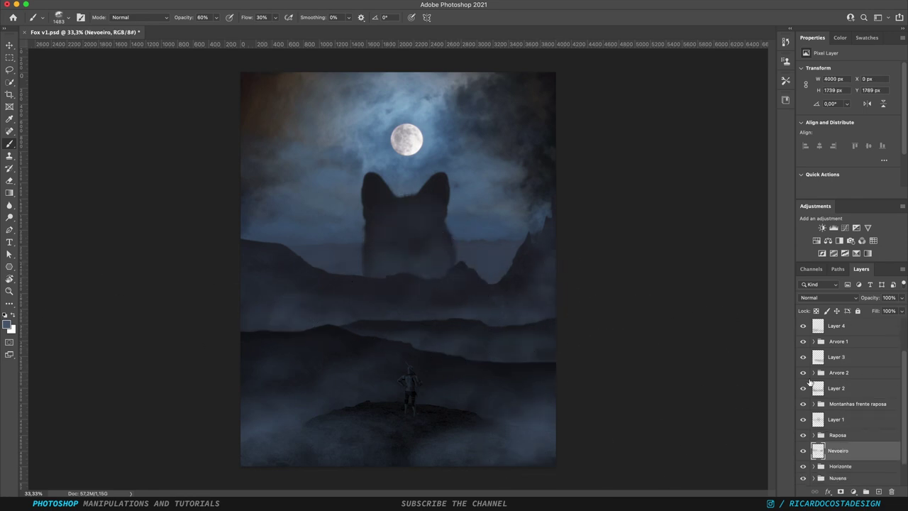
scroll(875, 424, up, 2)
key(alt+bracketleft)
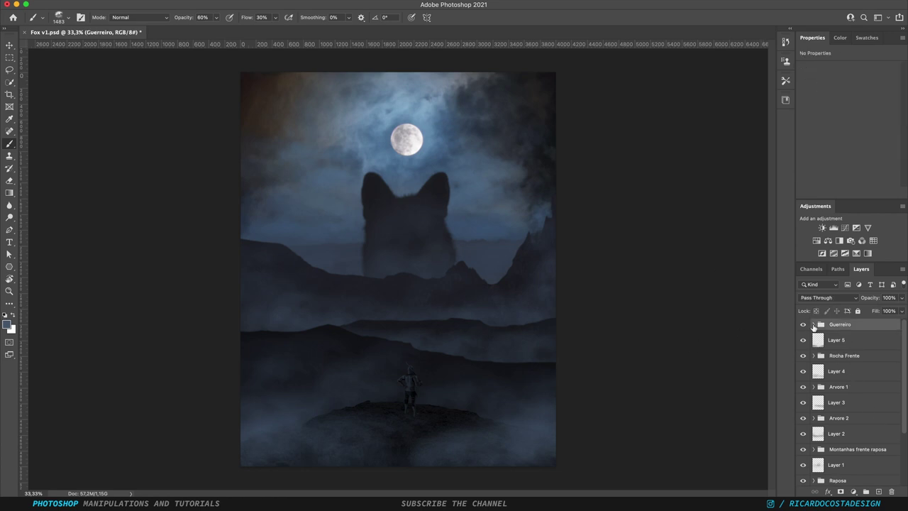
Expand Guerreiro and add an Exposure adjustment lowered to about -2.5 to darken the knight.
click(814, 324)
key(alt+bracketleft)
key(alt+bracketleft)
key(ctrl+plus)
key(ctrl+plus)
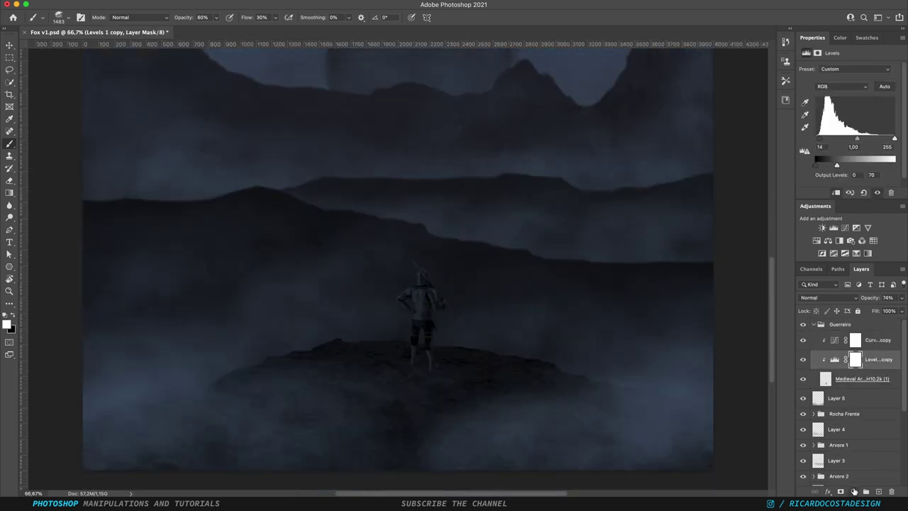
click(854, 492)
click(865, 343)
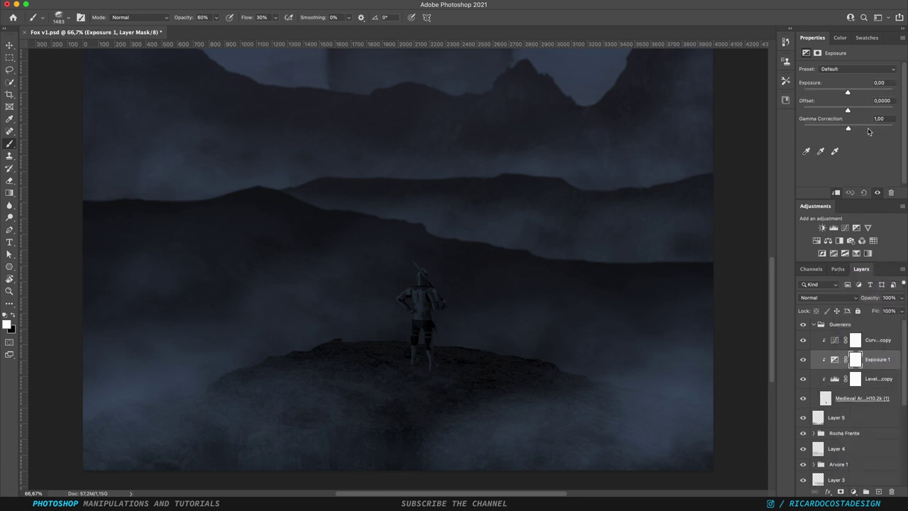
drag(847, 92, 826, 93)
Paint the Exposure mask around the knight with brushes between 25 and 50 px.
click(855, 359)
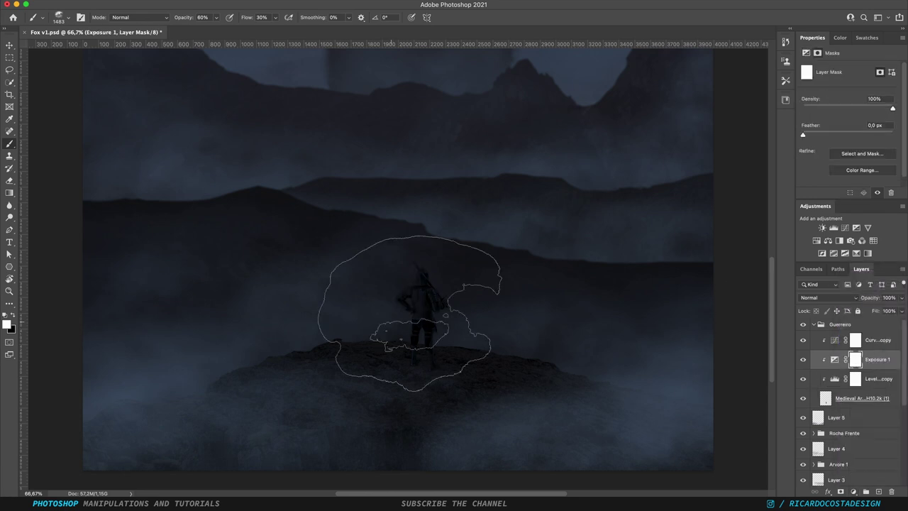
drag(471, 288, 470, 292)
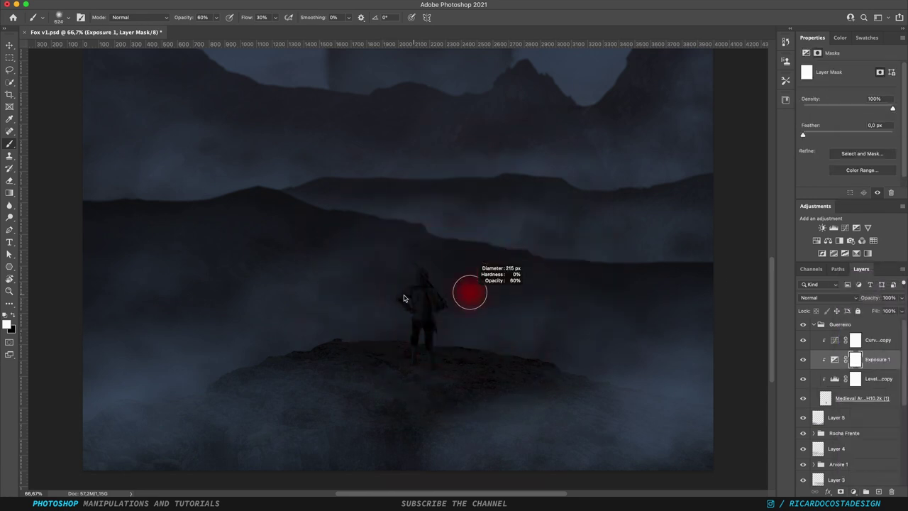
key(ctrl+plus)
key(ctrl+plus)
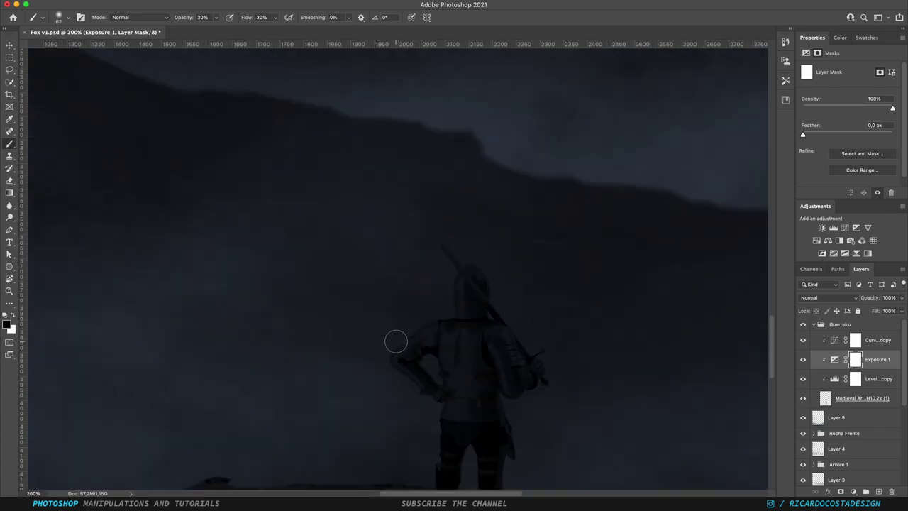
drag(459, 254, 452, 240)
drag(441, 320, 425, 367)
scroll(435, 381, down, 3)
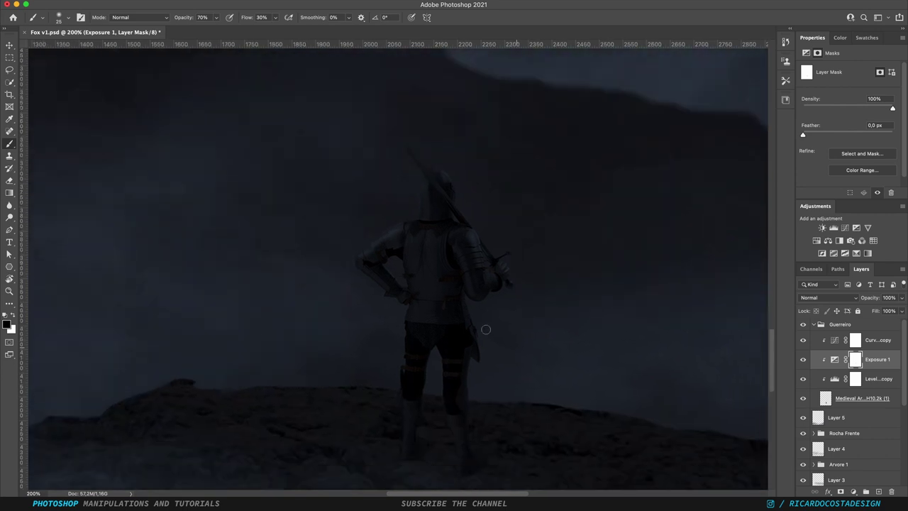
drag(477, 321, 489, 332)
drag(429, 369, 421, 431)
key(ctrl+0)
Move Exposure 1 above Curves and add a Colorize Hue/Saturation at hue 199, saturation 73.
click(878, 340)
drag(878, 359, 878, 335)
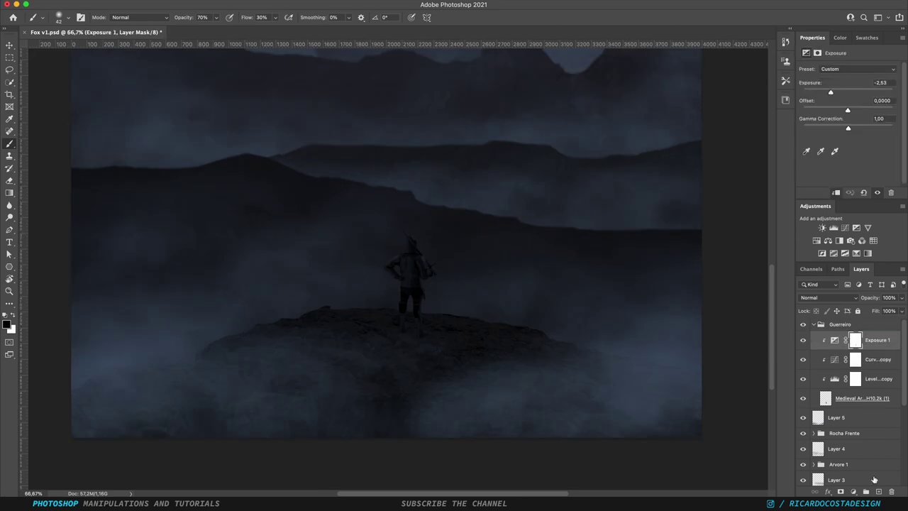
click(854, 492)
click(863, 359)
click(849, 153)
drag(827, 122, 863, 122)
mouse_move(802, 103)
mouse_down()
mouse_move(852, 105)
mouse_move(868, 122)
mouse_move(853, 141)
mouse_up()
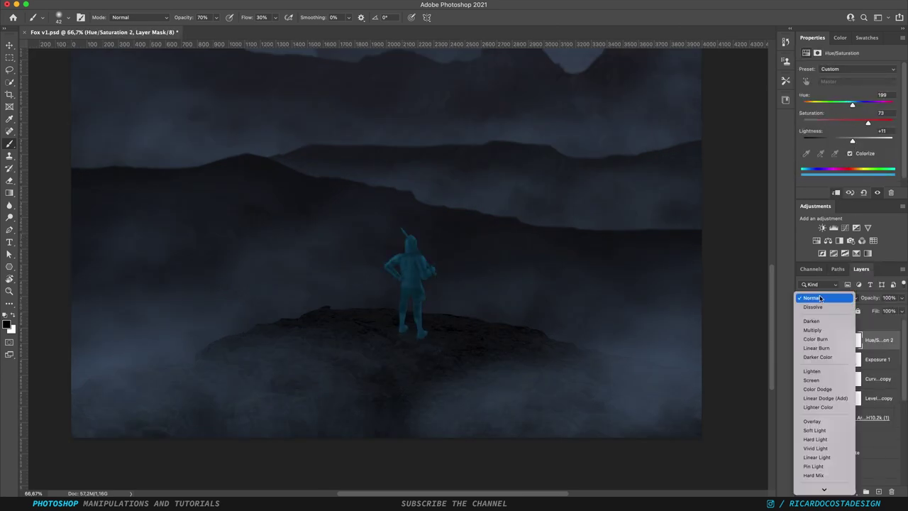
Set Hue/Saturation 2 to Linear Dodge (Add) and split the Underlying Layer Blend If slider.
click(828, 297)
click(817, 400)
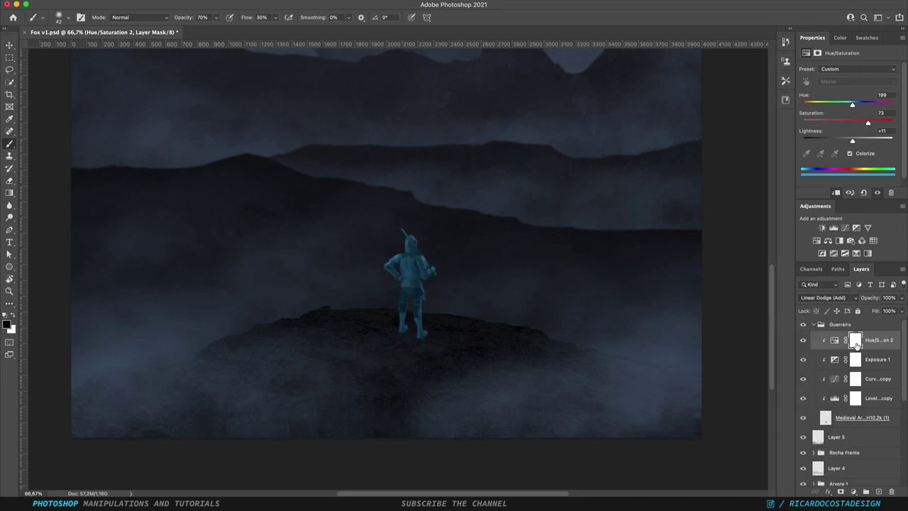
double_click(873, 345)
key(ctrl+plus)
key(ctrl+plus)
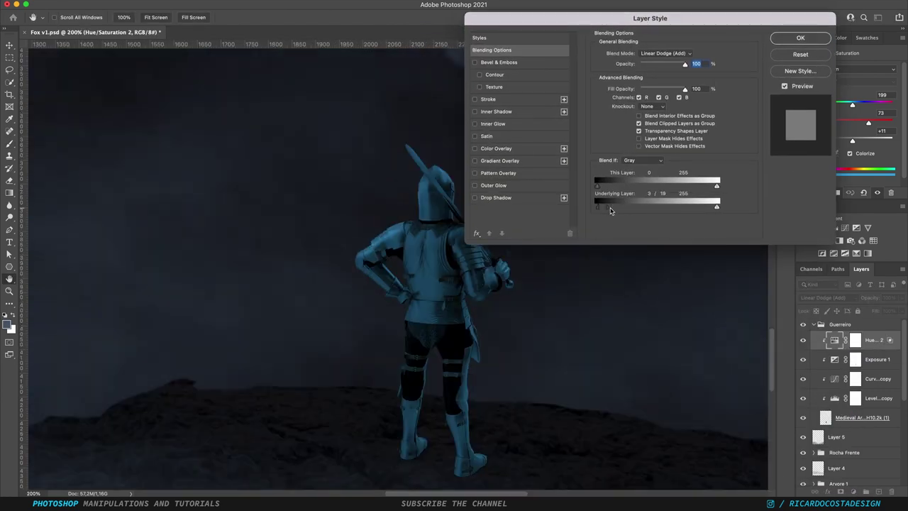
drag(598, 206, 635, 207)
click(801, 38)
Invert the tint mask, paint white on the armour edges at 22 px, and add empty Layer 6.
key(ctrl+i)
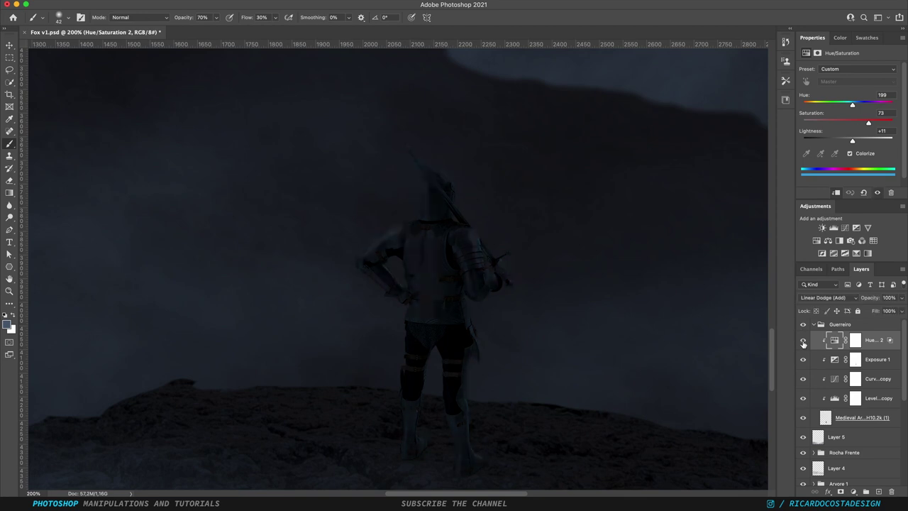
click(855, 341)
key(x)
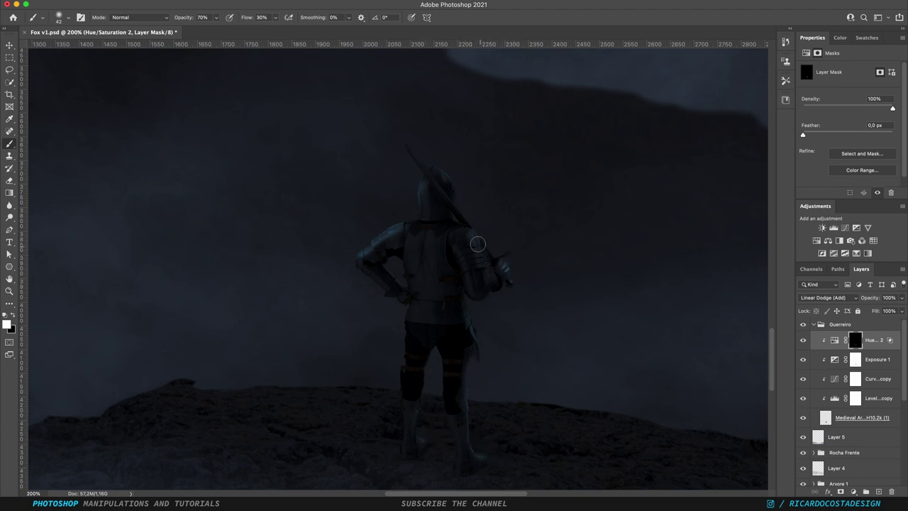
scroll(488, 254, up, 1)
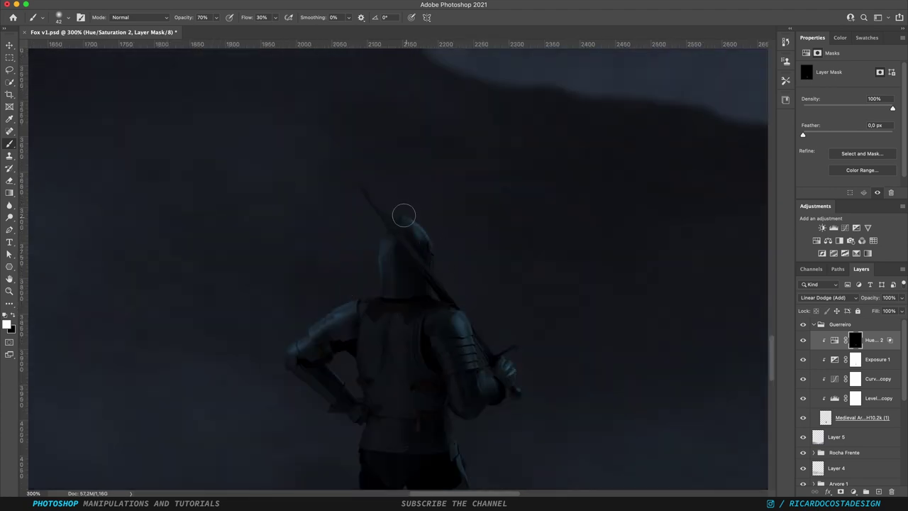
drag(406, 208, 399, 224)
scroll(510, 341, down, 1)
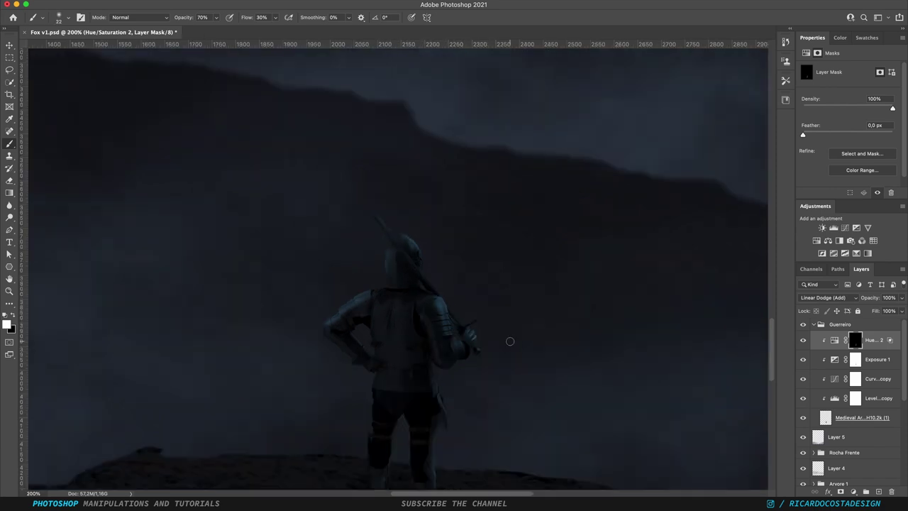
key(ctrl+shift+alt+n)
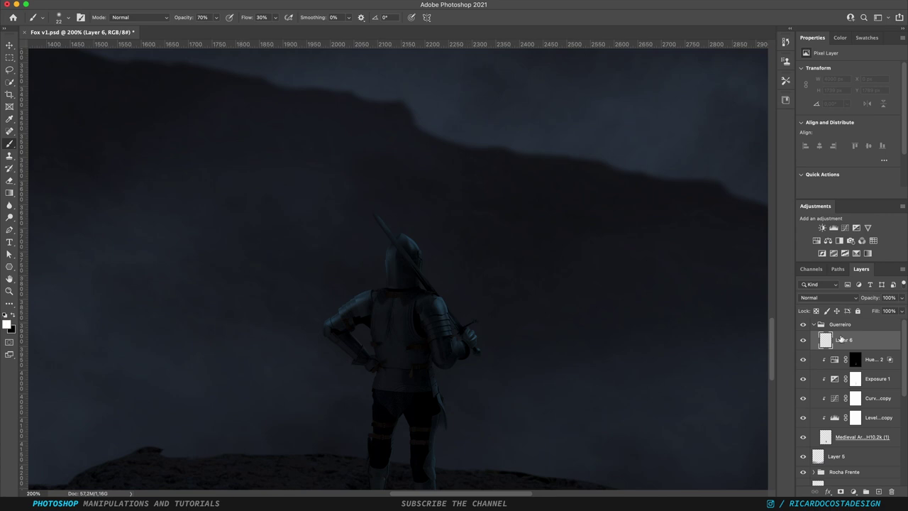
Clip Layer 6 to the knight, paint a sword highlight, and erase part of it.
right_click(851, 340)
click(780, 229)
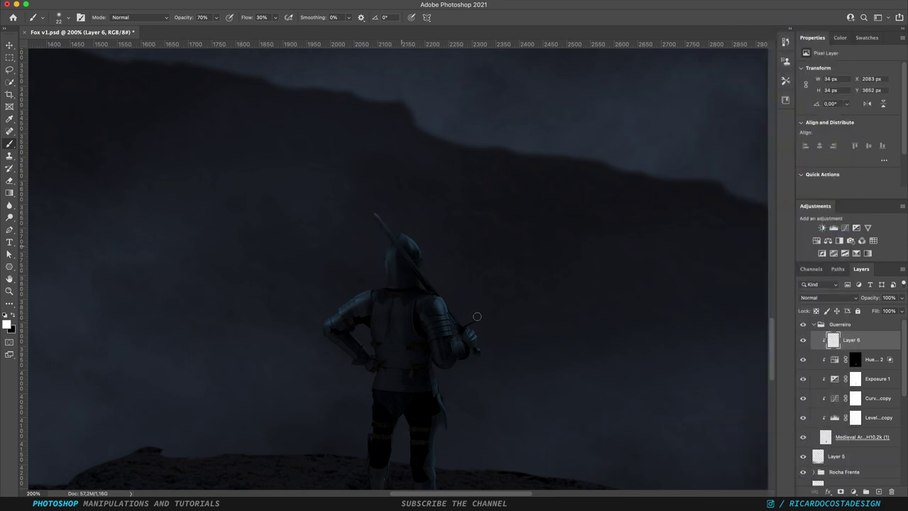
shift+click(463, 324)
key(e)
drag(416, 220, 406, 233)
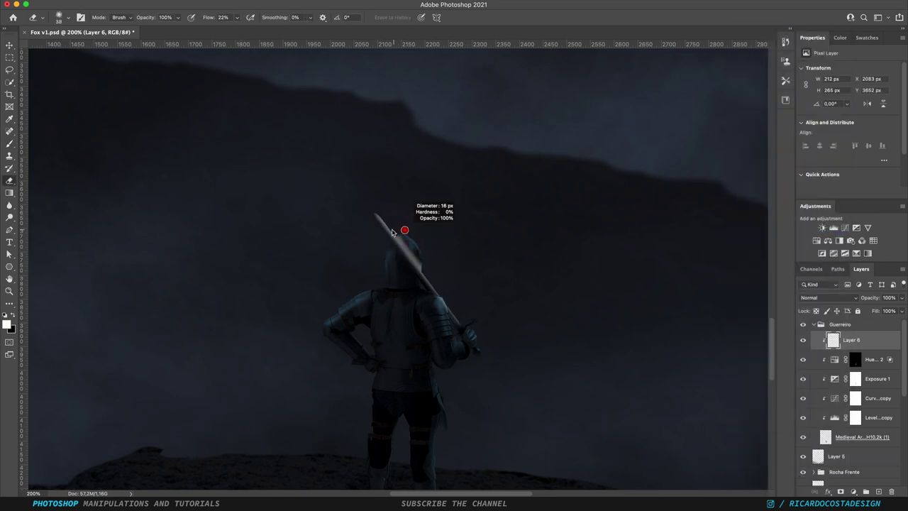
mouse_move(430, 277)
mouse_down()
mouse_move(393, 230)
mouse_move(418, 242)
mouse_up()
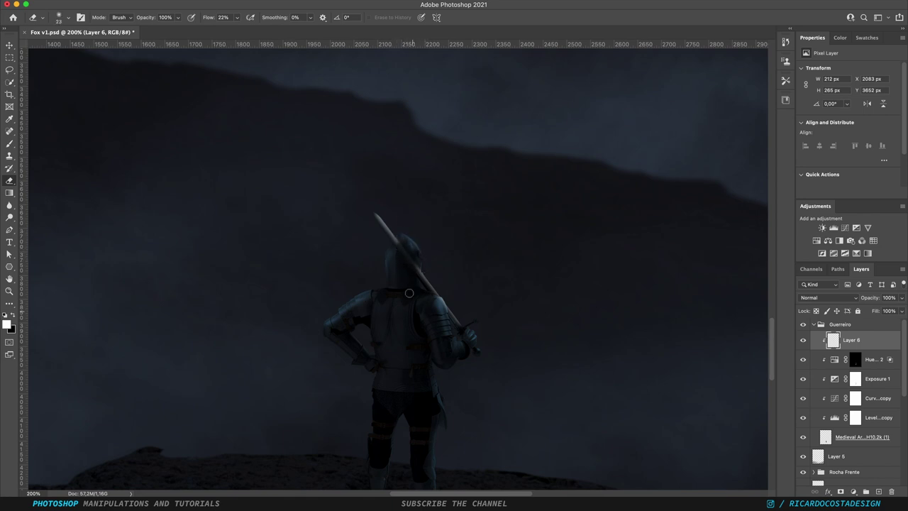
Blend Layer 6 as Overlay at about 79% opacity.
click(827, 297)
click(823, 400)
drag(901, 298, 875, 312)
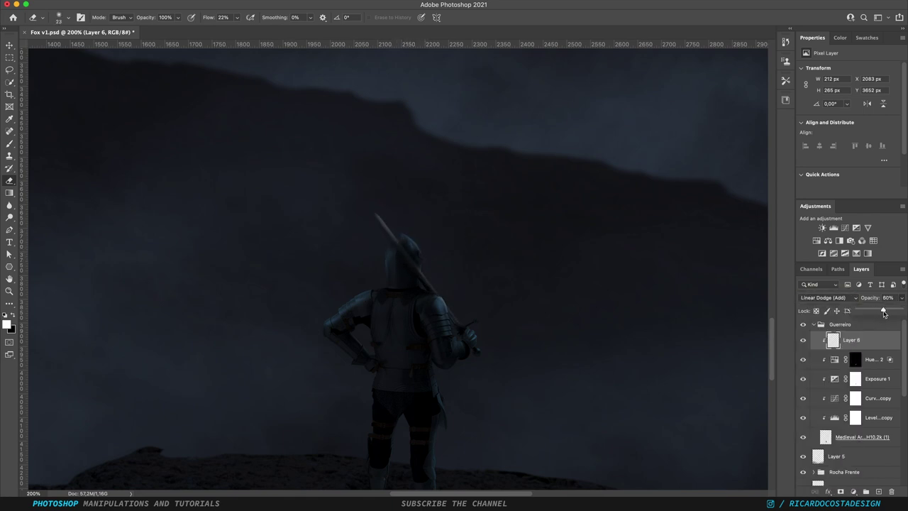
click(826, 297)
click(823, 323)
click(804, 342)
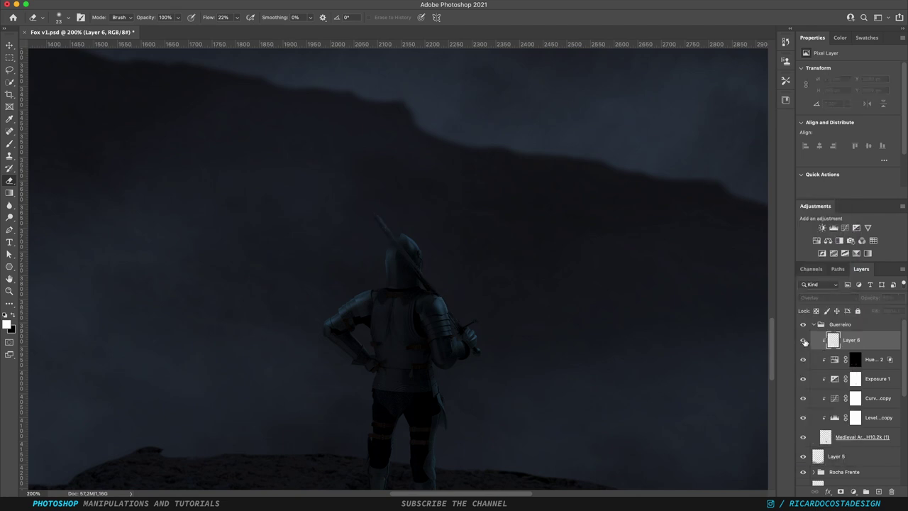
click(804, 342)
click(827, 298)
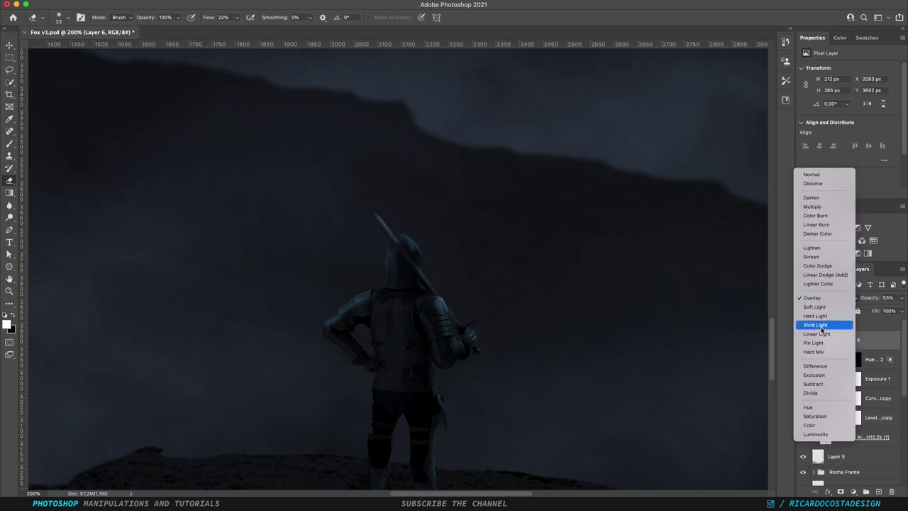
click(812, 297)
drag(901, 297, 892, 312)
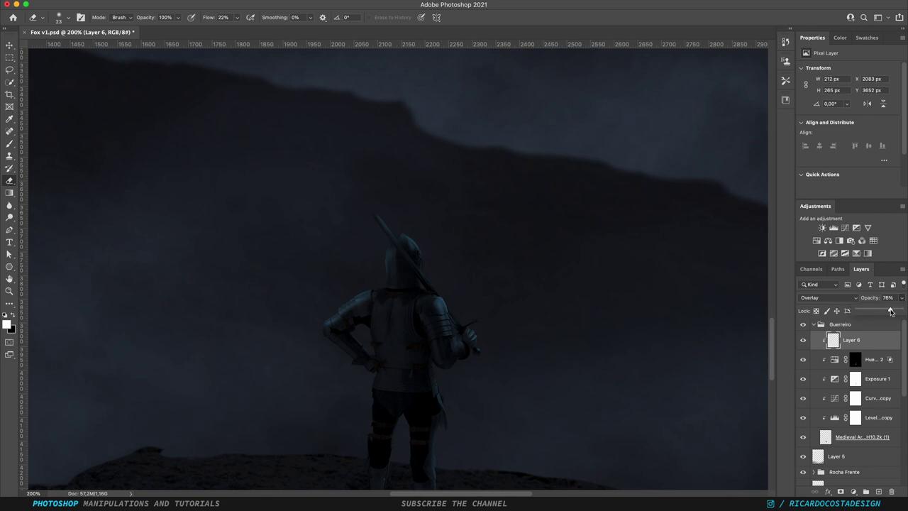
click(815, 346)
Release Layer 6's clipping mask, re-clip it to the knight, and add a new empty layer.
right_click(865, 344)
click(746, 338)
key(b)
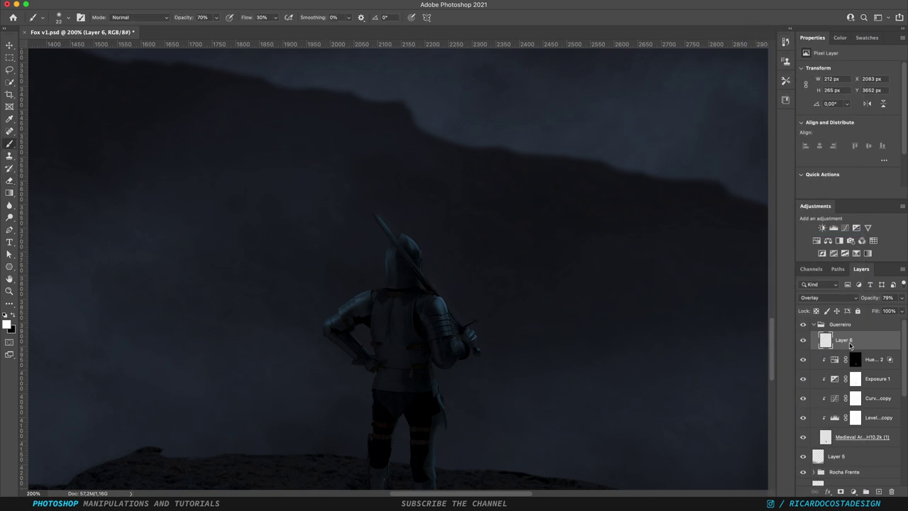
key(ctrl+alt+g)
drag(448, 316, 418, 199)
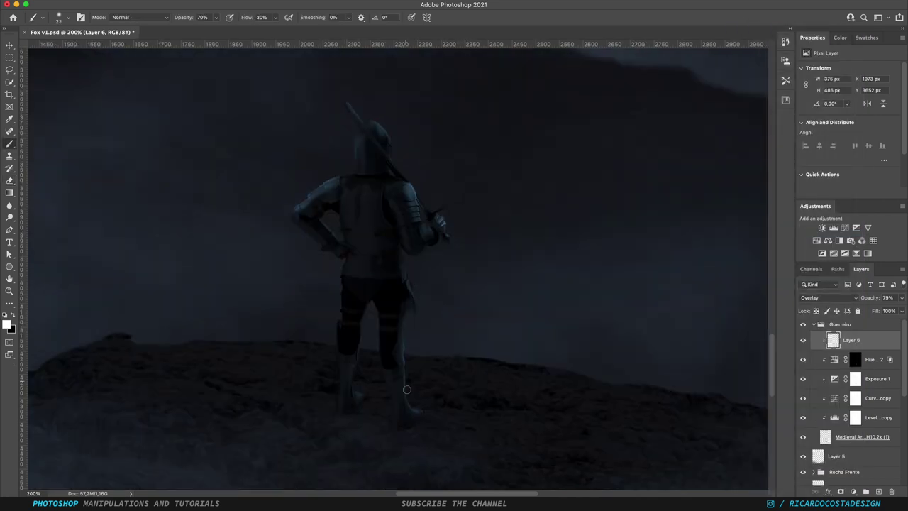
scroll(572, 362, down, 2)
scroll(570, 359, down, 2)
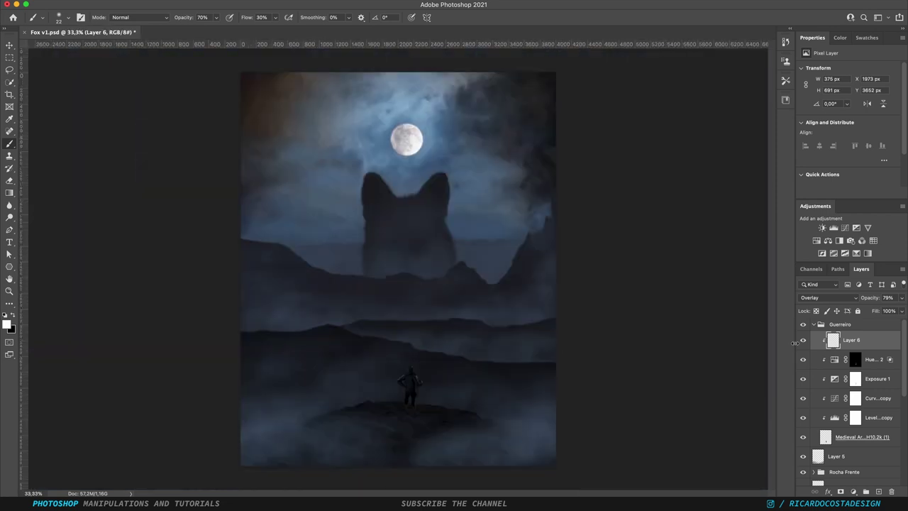
key(ctrl+shift+alt+n)
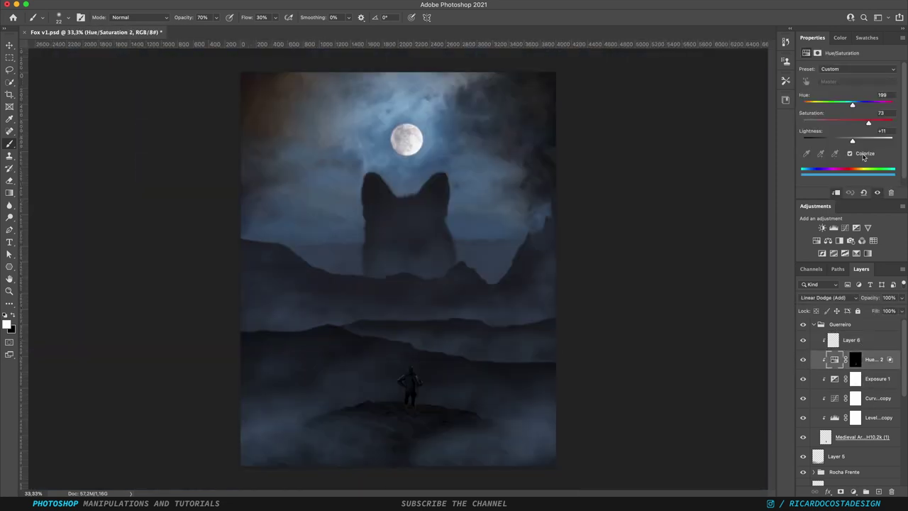
Paint a dark red cape on Layer 7 and clip a Colorize Hue/Saturation with lightness -80.
click(806, 57)
key(Return)
mouse_move(403, 379)
mouse_down()
mouse_move(416, 376)
mouse_move(387, 404)
mouse_up()
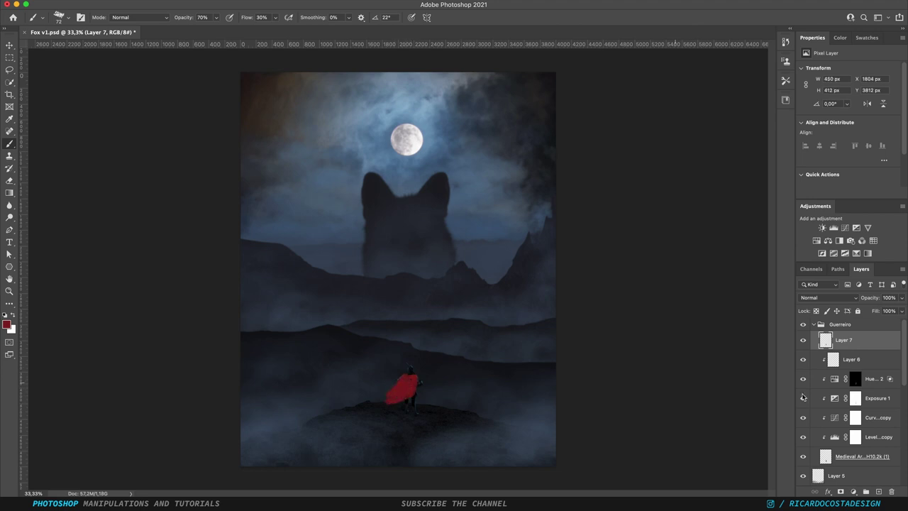
click(854, 491)
click(823, 314)
click(850, 153)
drag(847, 139, 815, 141)
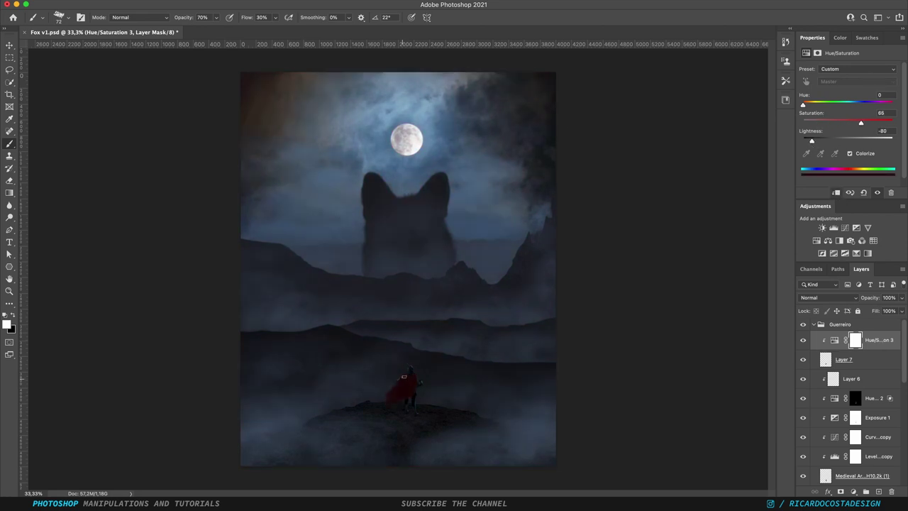
Return to Layer 7 and sample the cape's dark red as the foreground colour.
key(alt+bracketleft)
alt+click(392, 385)
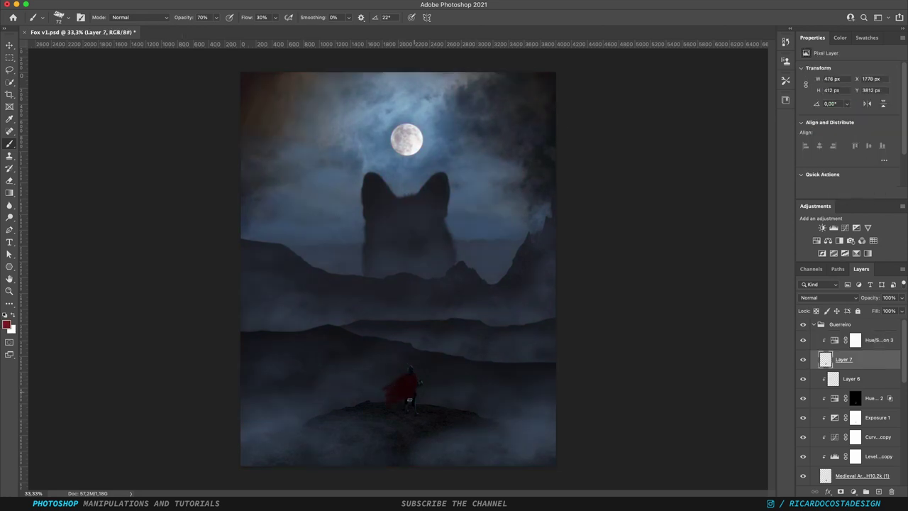
click(7, 324)
key(Return)
alt+click(389, 401)
key(Return)
scroll(408, 392, up, 1)
scroll(401, 426, up, 1)
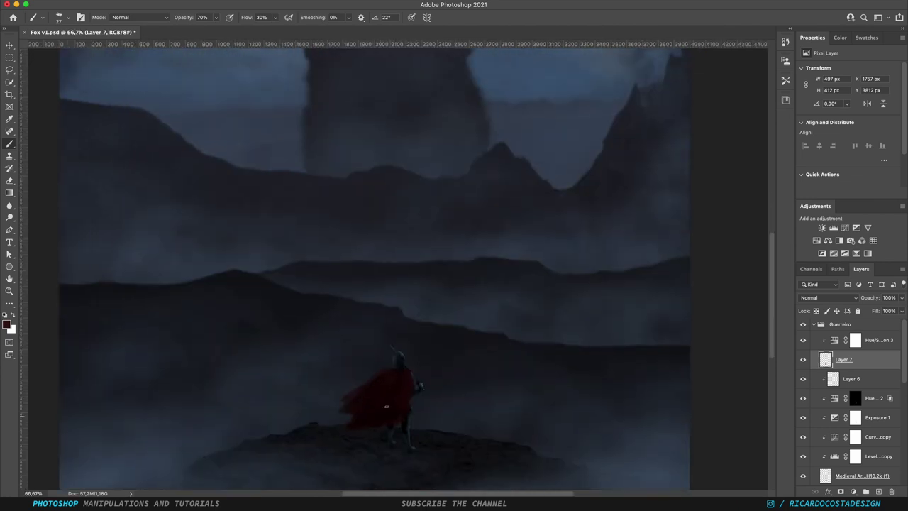
scroll(339, 458, down, 2)
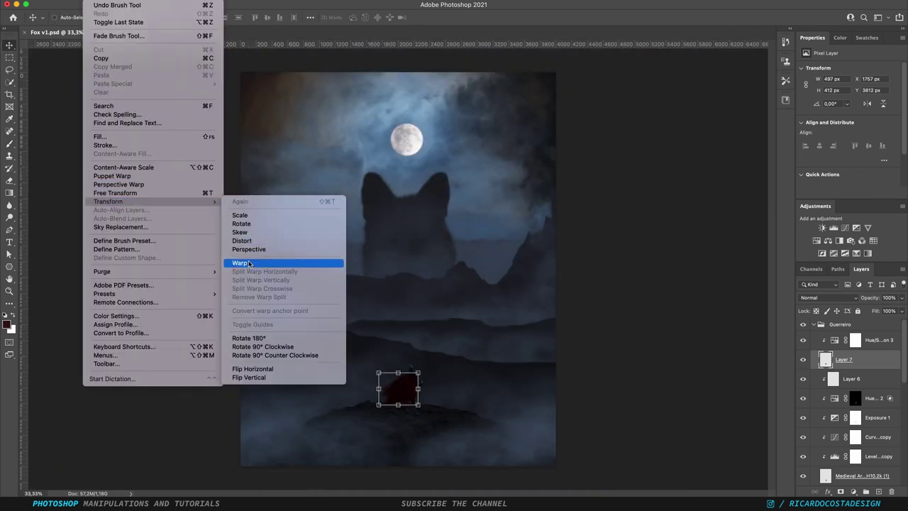
Warp the cape to billow sideways and Free Transform it narrower.
click(263, 259)
scroll(397, 462, up, 1)
mouse_move(398, 462)
mouse_down()
mouse_move(426, 468)
mouse_move(395, 439)
mouse_up()
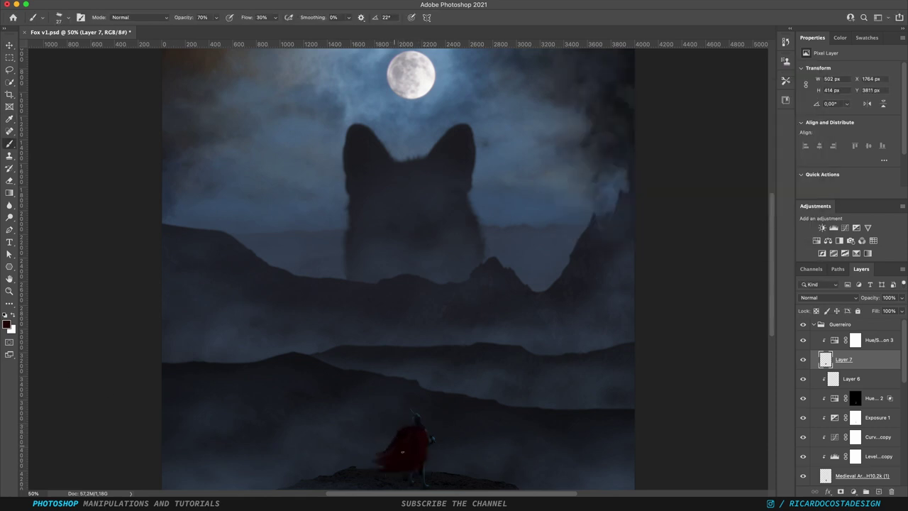
key(ctrl+minus)
key(ctrl+minus)
key(ctrl+plus)
key(ctrl+t)
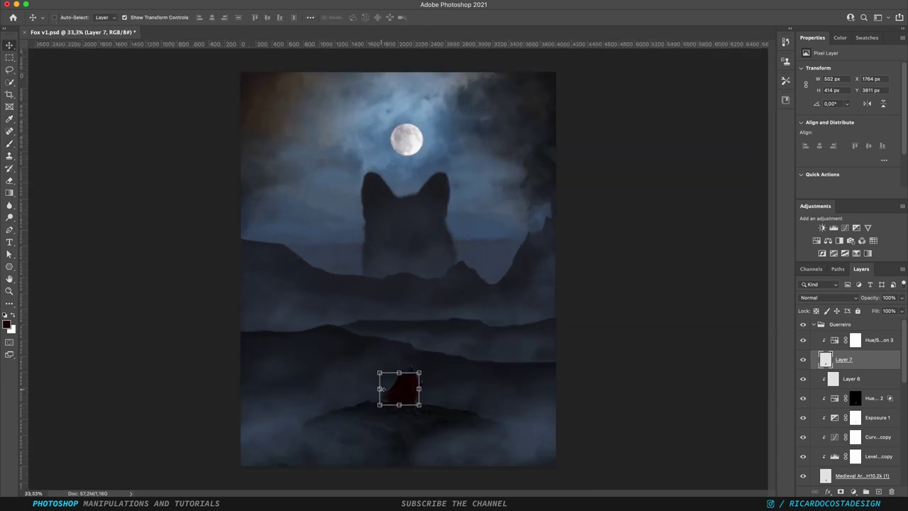
key(ctrl+plus)
key(ctrl+plus)
drag(412, 441, 408, 434)
scroll(408, 435, down, 1)
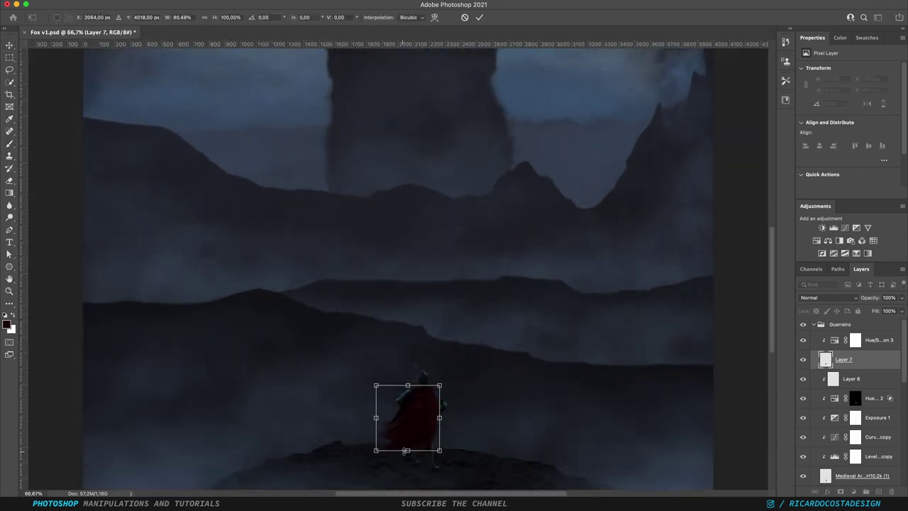
key(Return)
Toggle the cape's visibility to compare, then erase its edges.
key(m)
key(ctrl+minus)
click(804, 359)
click(804, 359)
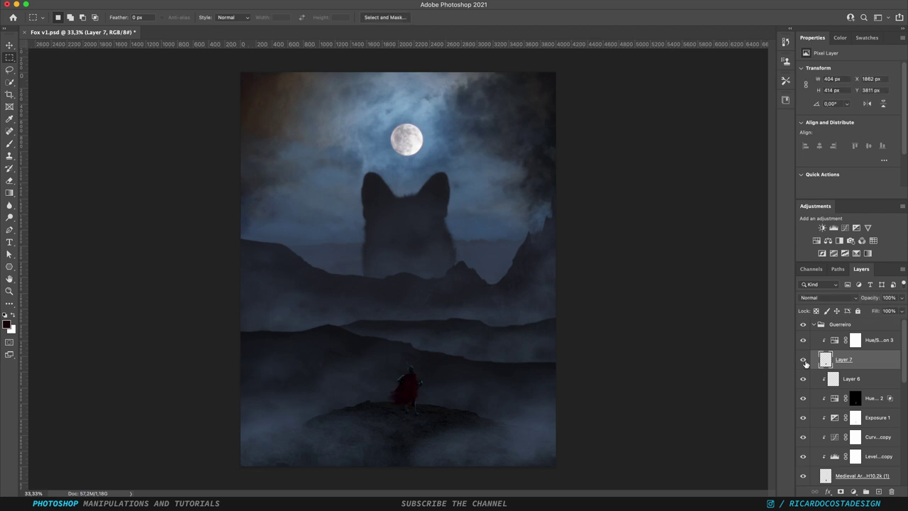
click(804, 360)
click(804, 360)
click(804, 360)
click(804, 360)
key(e)
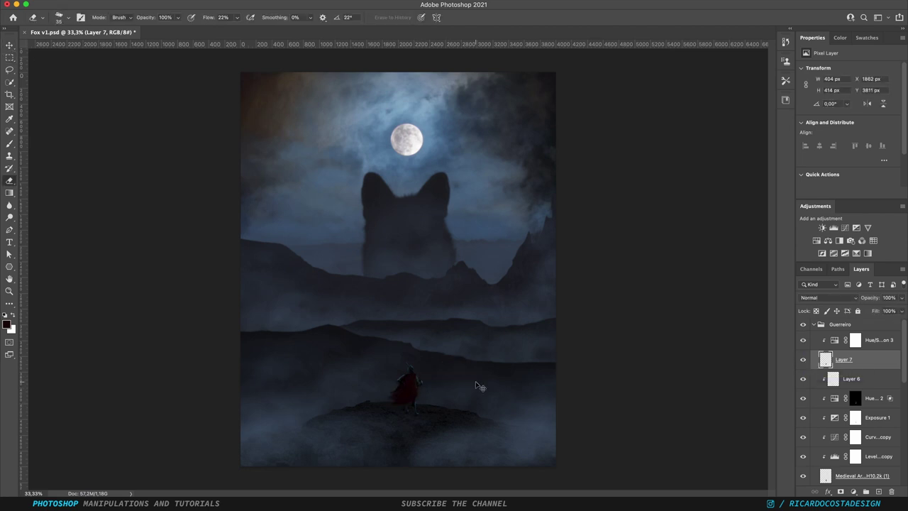
key(ctrl+plus)
scroll(435, 281, up, 1)
key(b)
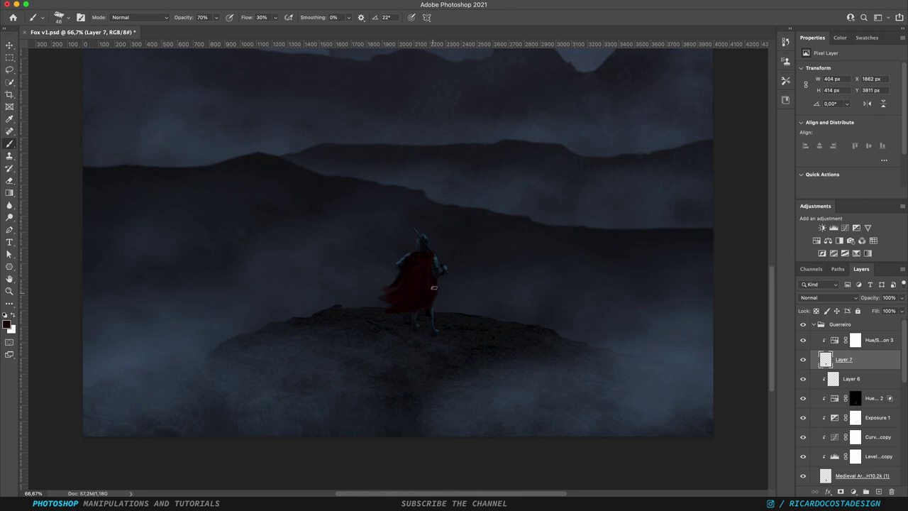
key(e)
key(ctrl+minus)
key(ctrl+minus)
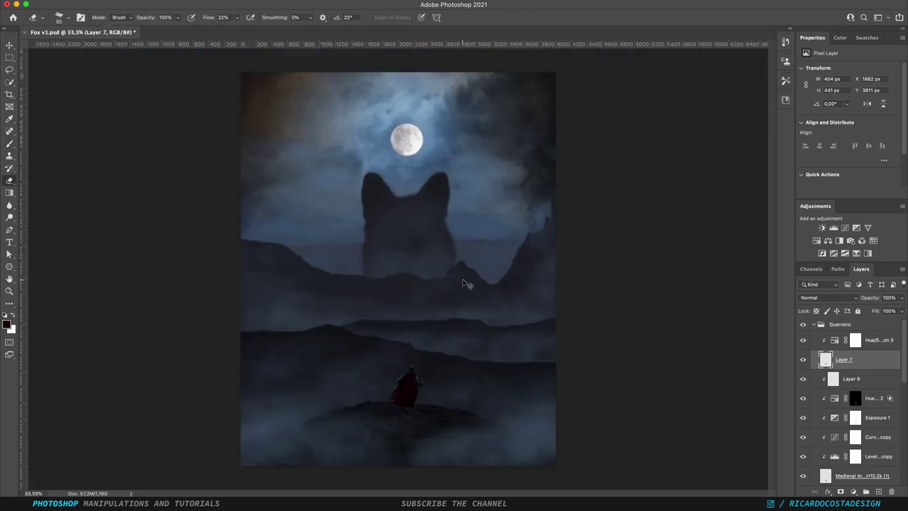
key(m)
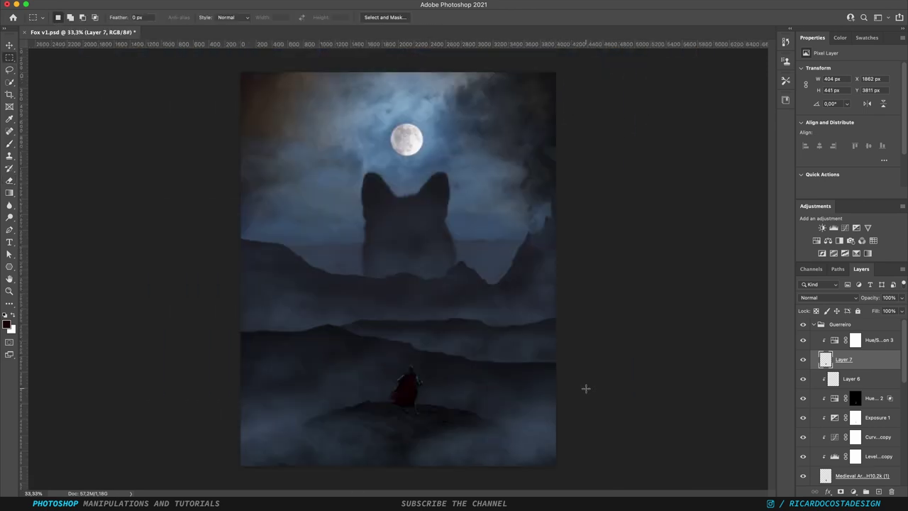
Add a new Layer 8 inside the Raposa fox group.
click(814, 324)
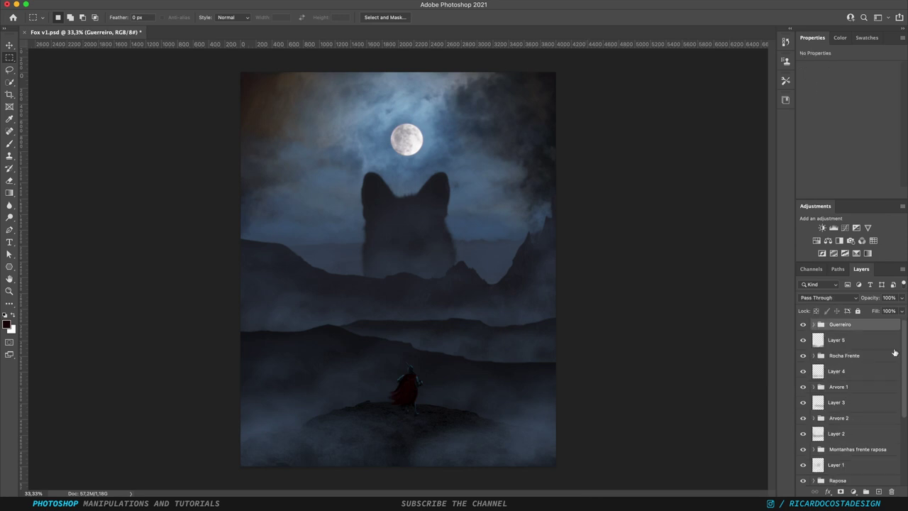
scroll(852, 398, down, 2)
click(852, 391)
key(ctrl+shift+n)
key(Return)
Set up a red brush of about 322 px with a 35° tip angle.
key(b)
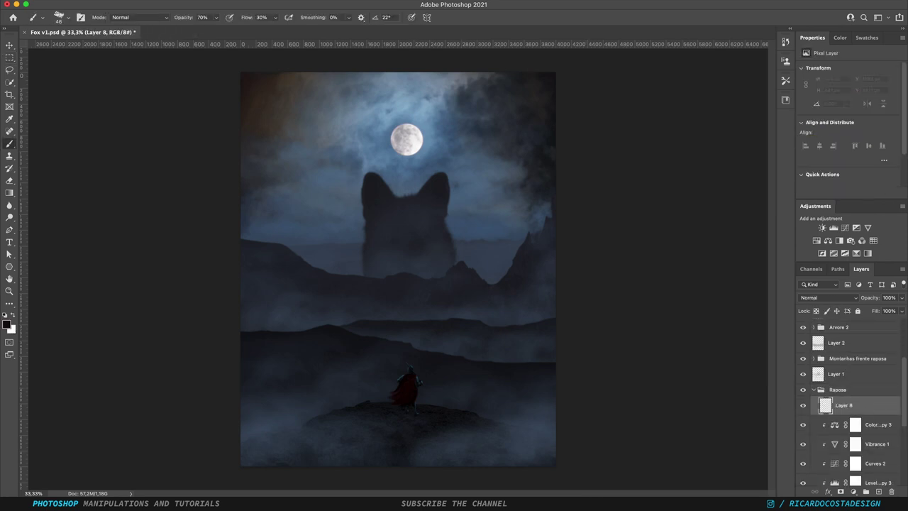
drag(397, 265, 425, 265)
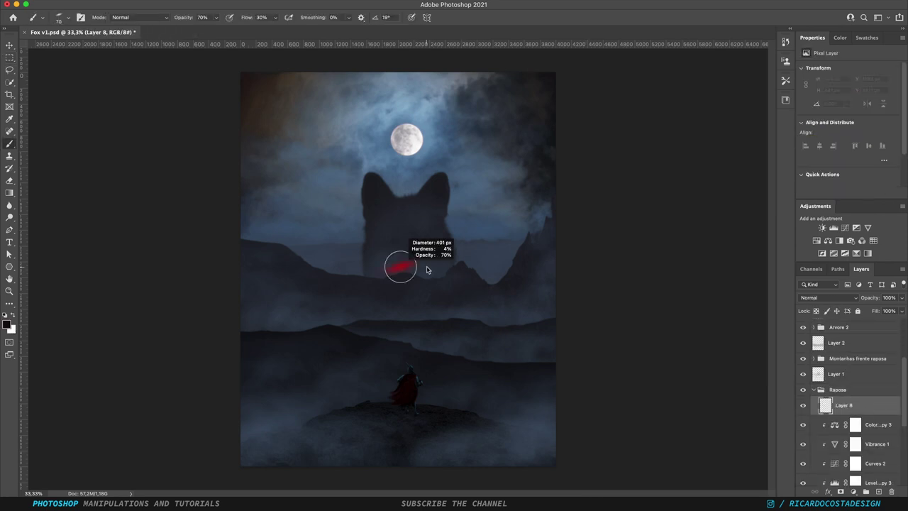
click(7, 325)
click(690, 88)
click(780, 89)
drag(385, 239, 398, 239)
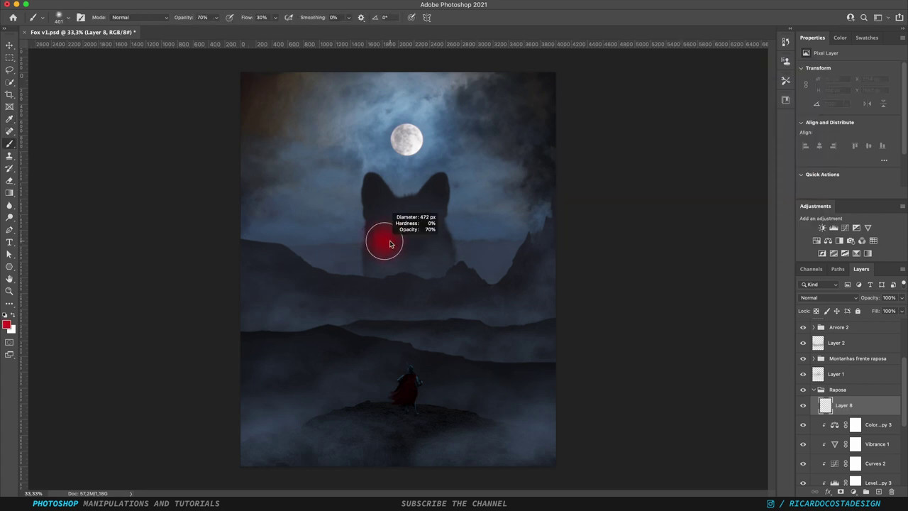
click(63, 17)
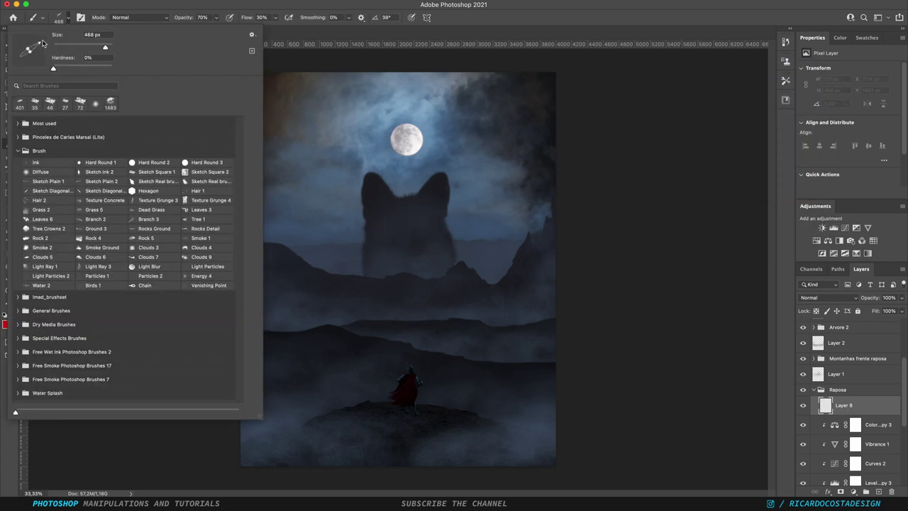
drag(426, 227, 419, 227)
click(62, 18)
drag(35, 47, 31, 56)
click(423, 213)
Try brush sizes down to 197 px and test a light pink colour.
click(8, 325)
click(781, 90)
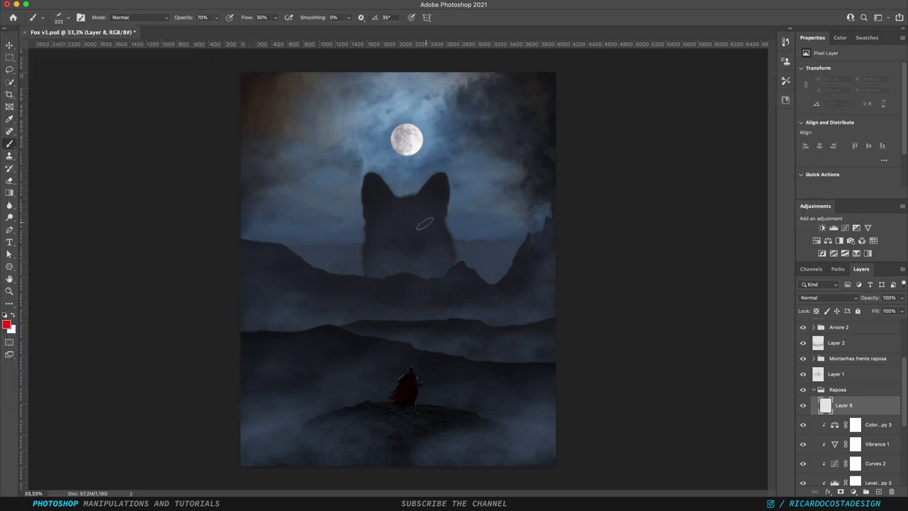
drag(424, 228, 444, 228)
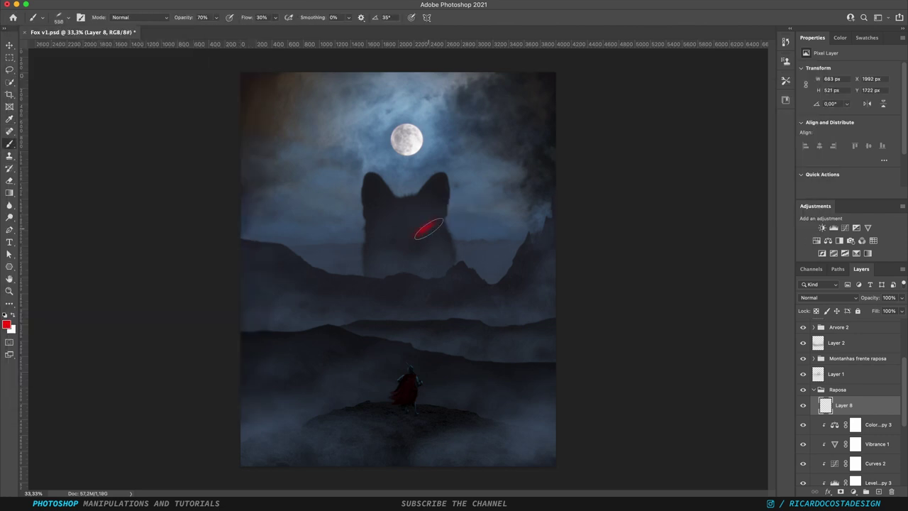
click(7, 325)
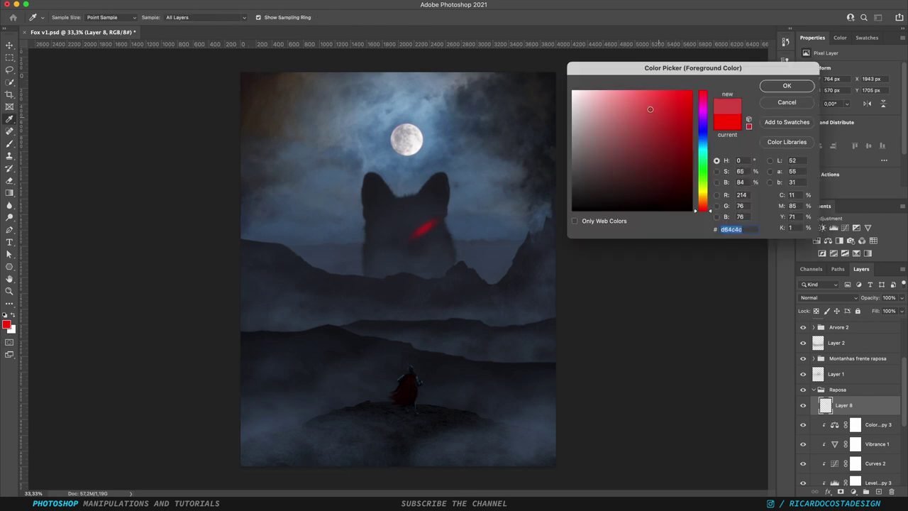
click(784, 86)
drag(443, 211, 423, 228)
click(7, 325)
click(784, 83)
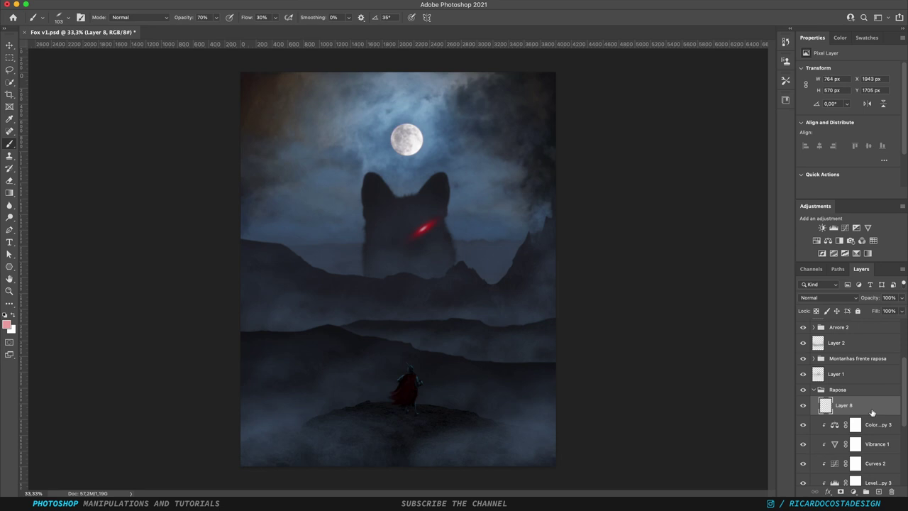
Switch back to pure red and paint the fox's first glowing eye with a large brush.
click(7, 324)
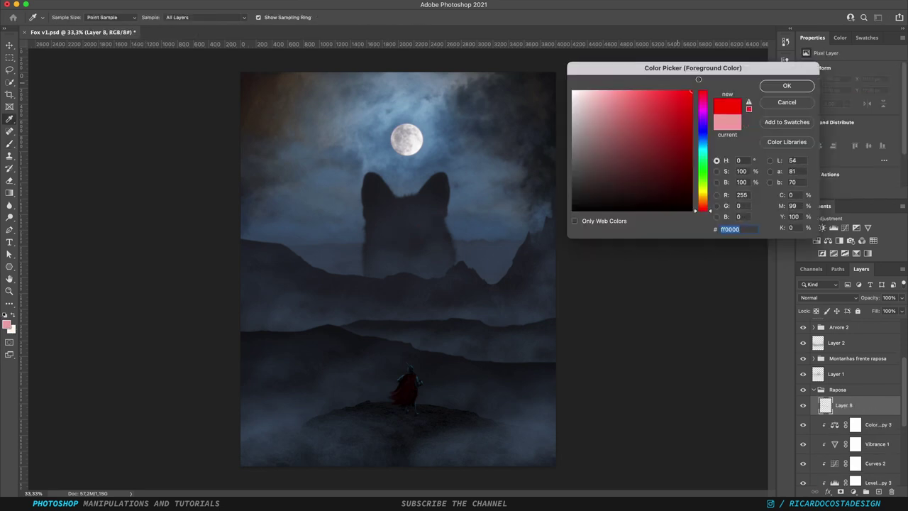
click(784, 86)
click(61, 17)
drag(416, 223, 424, 226)
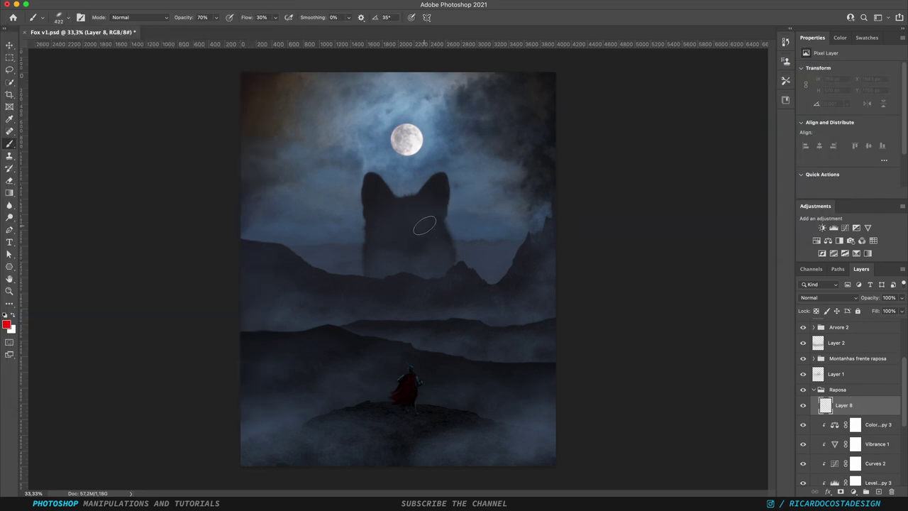
click(8, 325)
click(784, 85)
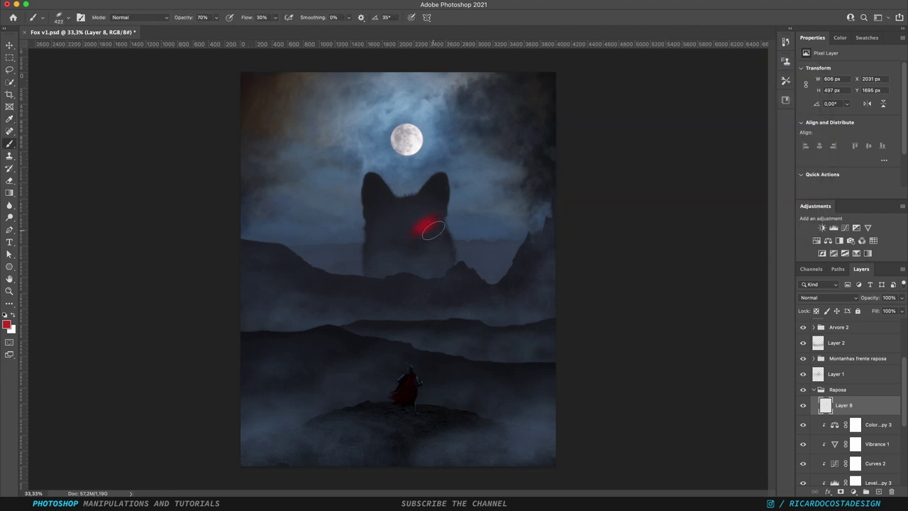
drag(424, 225, 416, 225)
Duplicate the eye as Layer 8 copy, flip it horizontally, and place it beside the first.
click(7, 324)
click(784, 85)
key(super+j)
click(96, 1)
click(252, 368)
key(v)
drag(465, 181, 647, 283)
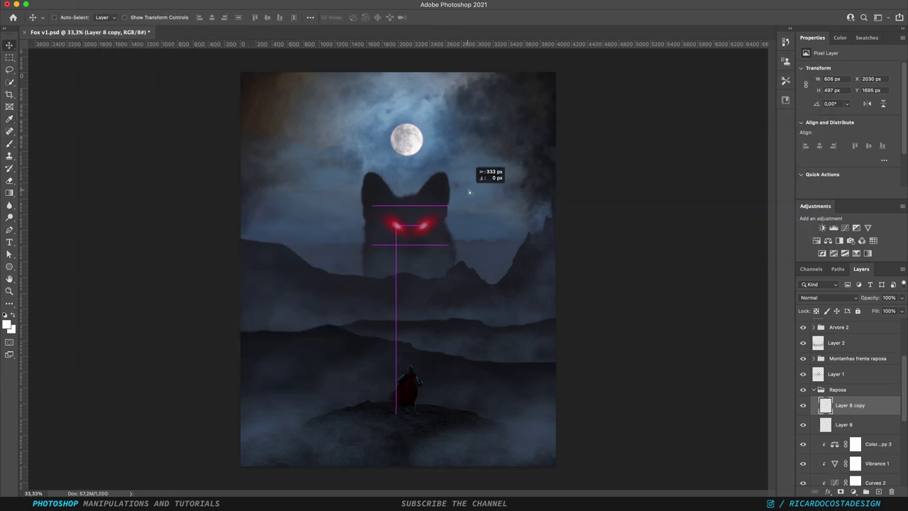
click(852, 405)
shift+click(875, 426)
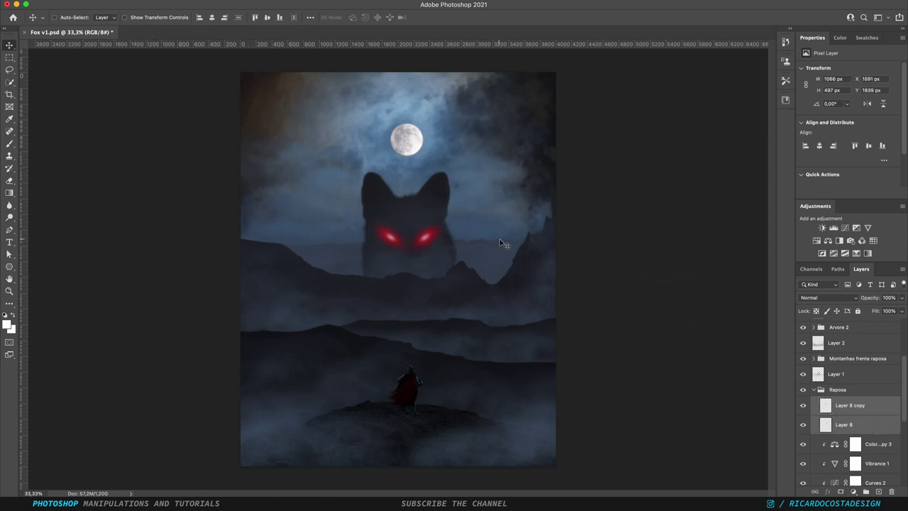
scroll(851, 397, down, 3)
Start a free transform on the raposa layer, cancel it, and select the Nevoeiro layer.
click(862, 453)
key(super+t)
drag(662, 70, 661, 88)
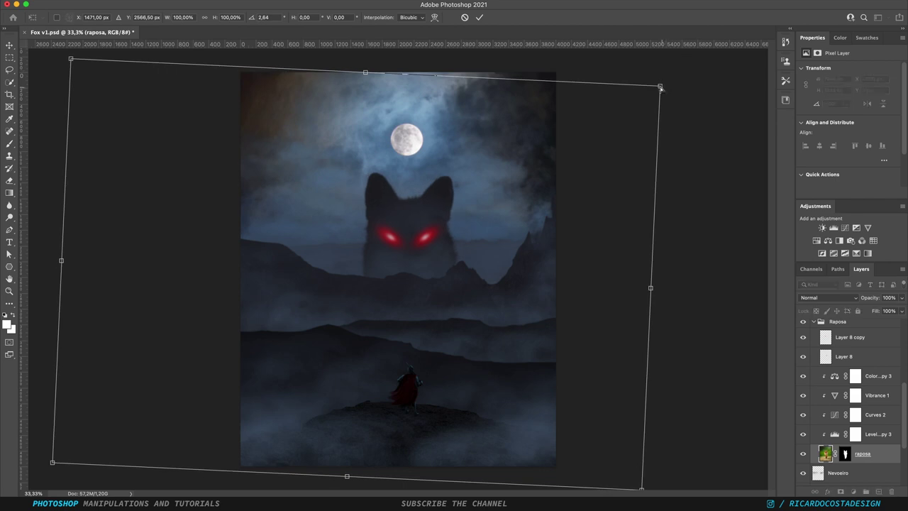
key(Escape)
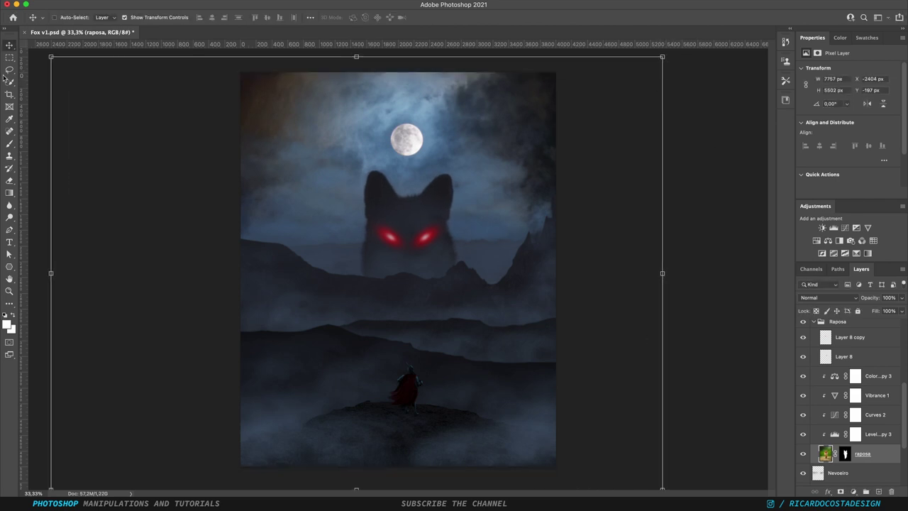
click(9, 57)
click(814, 322)
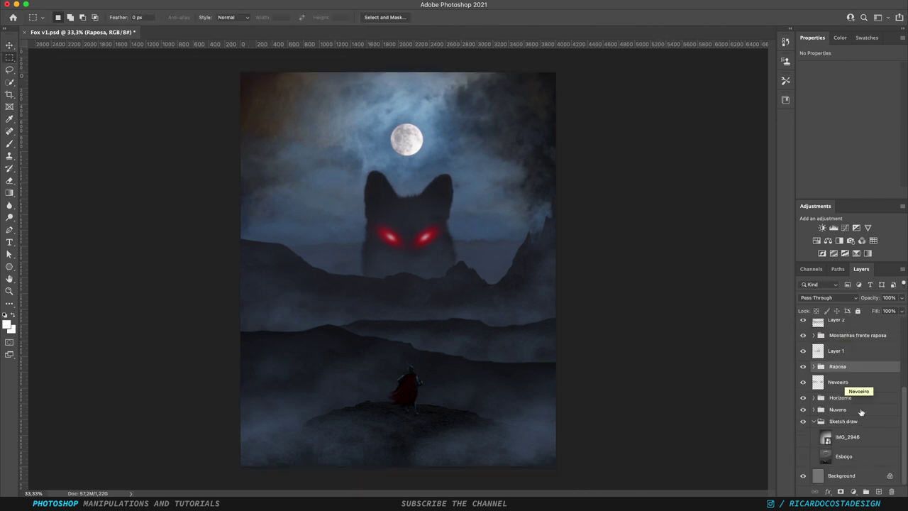
click(839, 382)
Add Layer 9 above Nevoeiro and paint soft white mist around the fox's head.
key(ctrl+shift+alt+n)
key(i)
click(7, 325)
click(792, 90)
key(b)
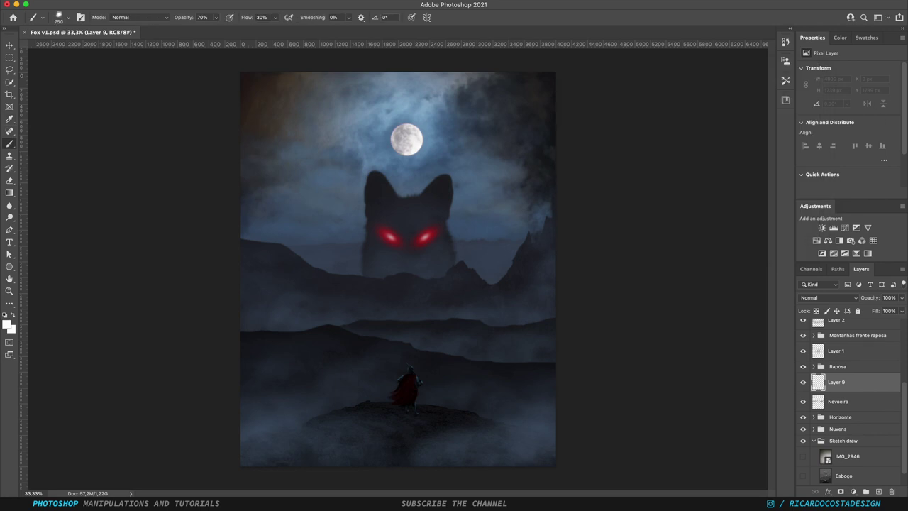
drag(369, 185, 454, 114)
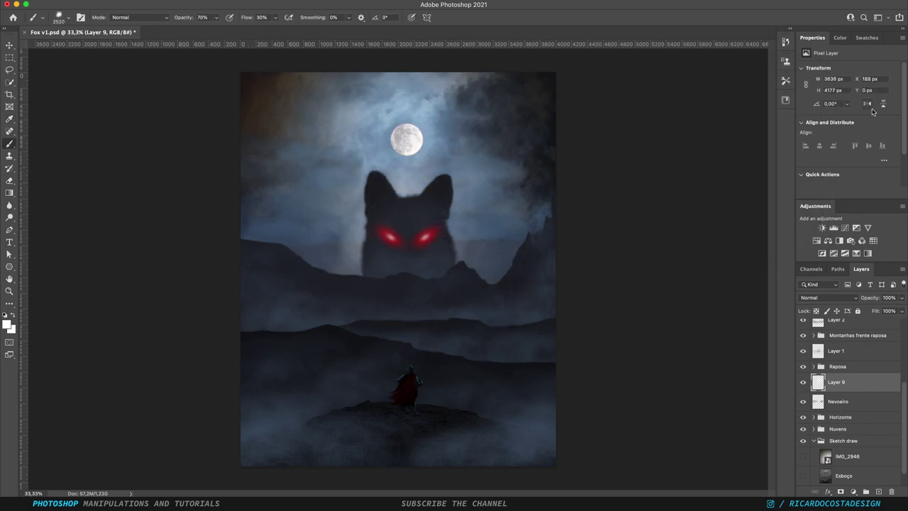
key(bracketleft)
key(bracketleft)
key(bracketleft)
Add Layer 10, then make an elliptical selection around the moon on the Nuvens layer.
key(ctrl+shift+n)
key(Return)
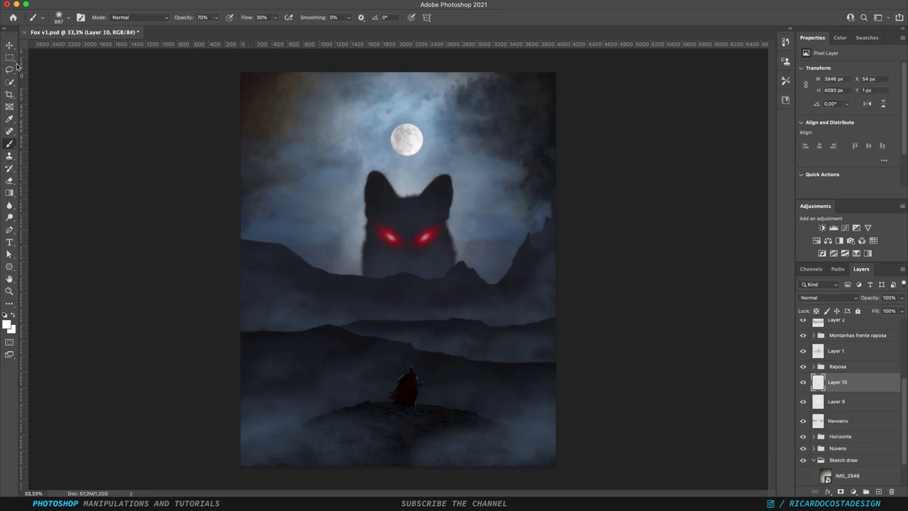
key(m)
scroll(852, 390, down, 2)
click(814, 410)
click(848, 425)
click(841, 447)
key(shift+m)
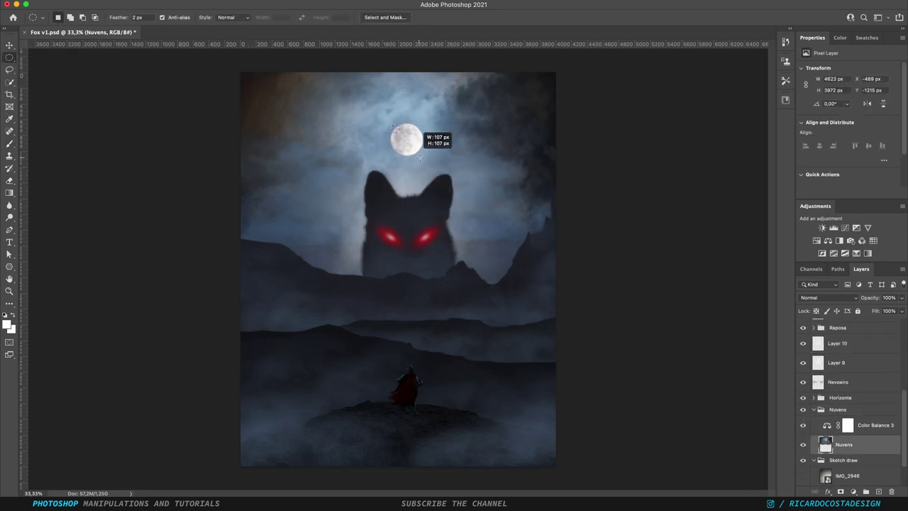
drag(420, 157, 421, 159)
Add Layer 11 above Nuvens in Overlay blend mode, then Layer 12 above it.
key(ctrl+shift+alt+n)
click(829, 297)
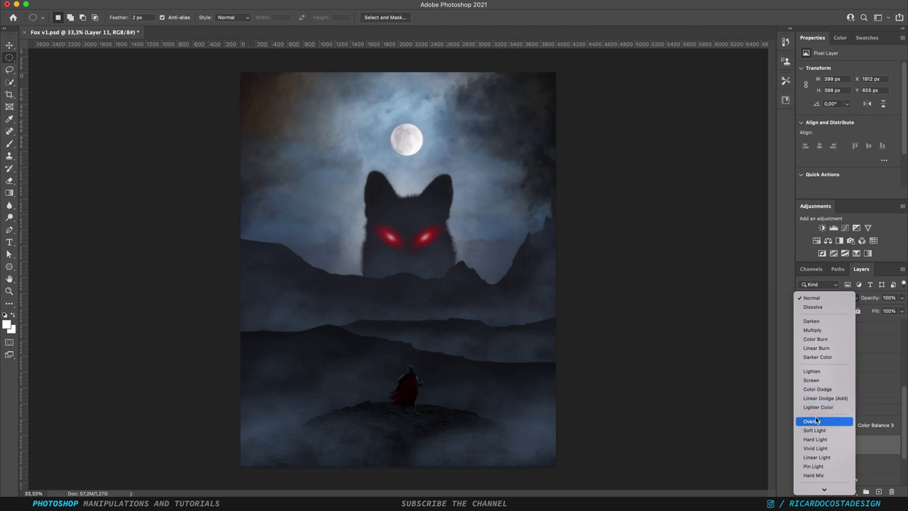
click(816, 421)
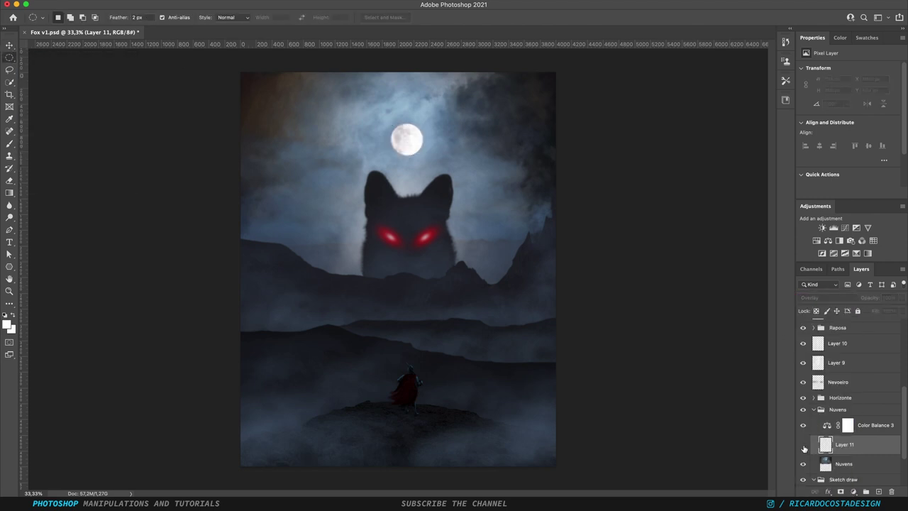
key(b)
key(ctrl+shift+alt+n)
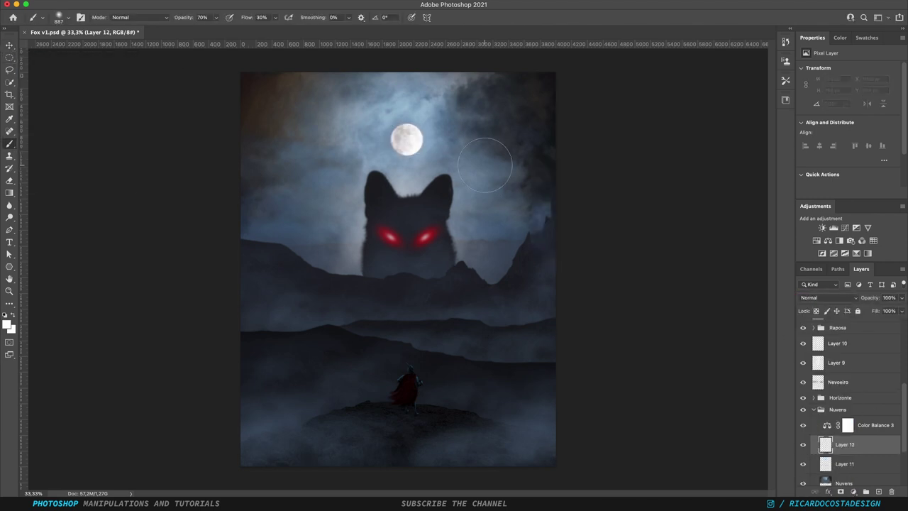
Add Layer 13 above Raposa and paint a soft glow behind the fox's head.
click(814, 409)
click(840, 373)
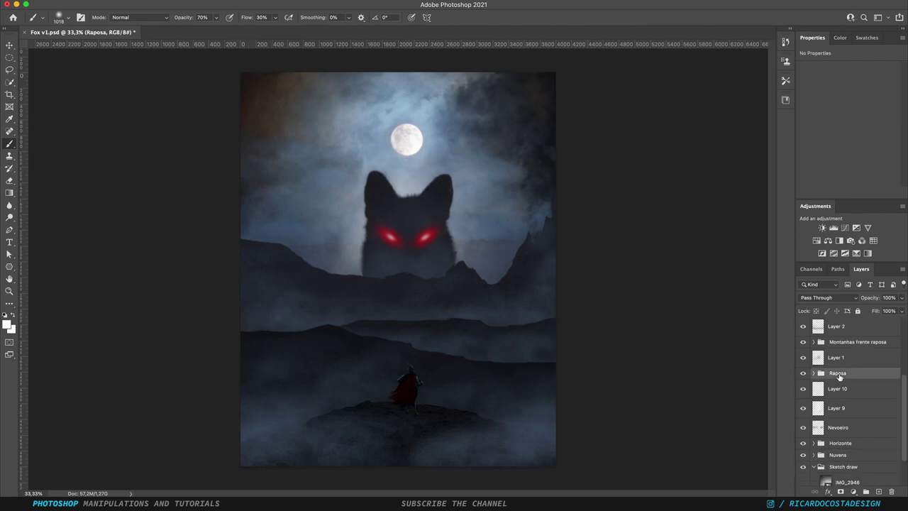
key(ctrl+shift+alt+n)
click(408, 173)
key(bracketleft)
key(bracketleft)
key(bracketleft)
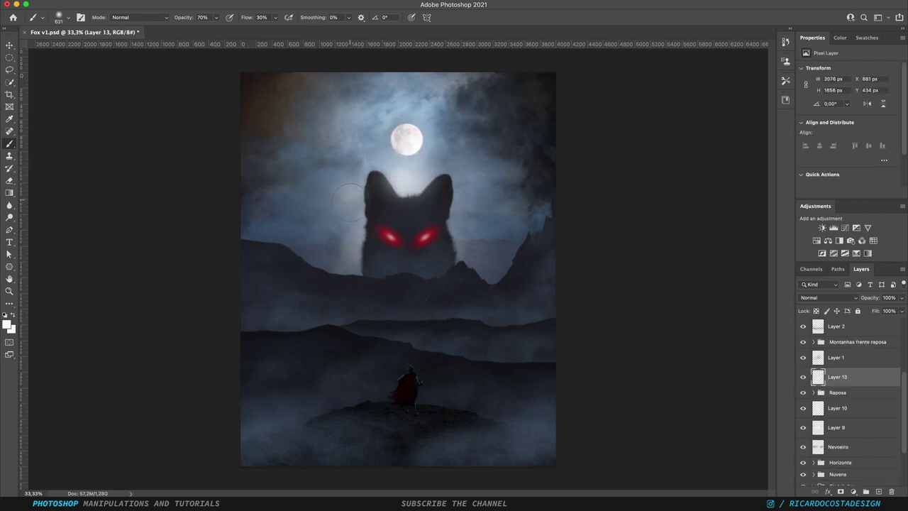
Add Layer 14 inside Raposa above Color Balance copy 3 and paint faint haze over the fox.
click(814, 392)
click(877, 436)
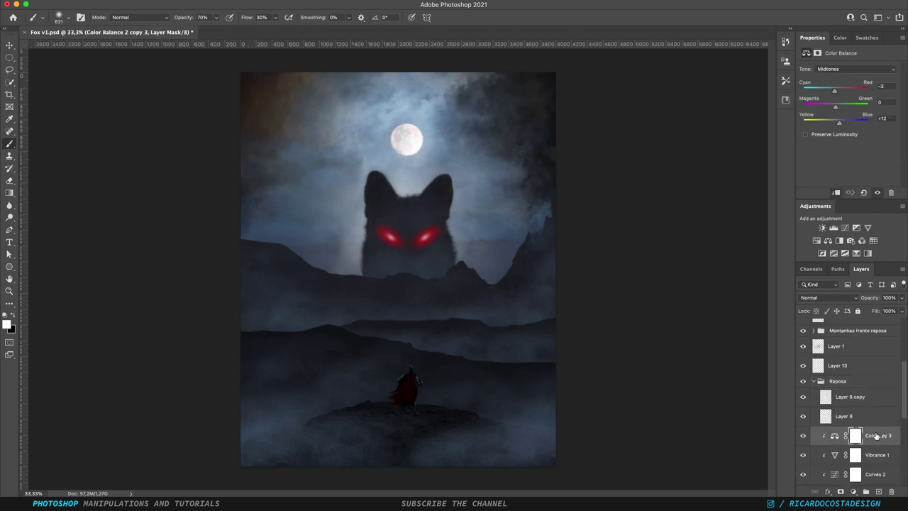
key(ctrl+shift+alt+n)
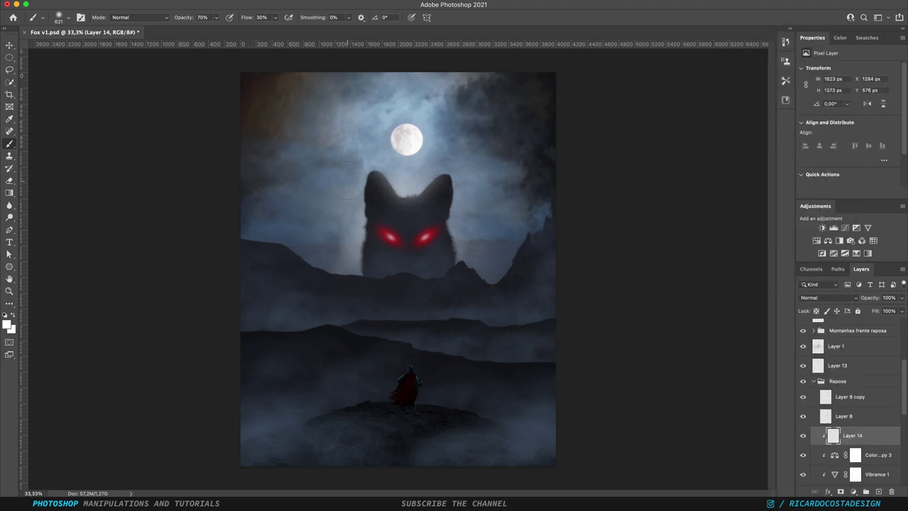
drag(401, 160, 398, 185)
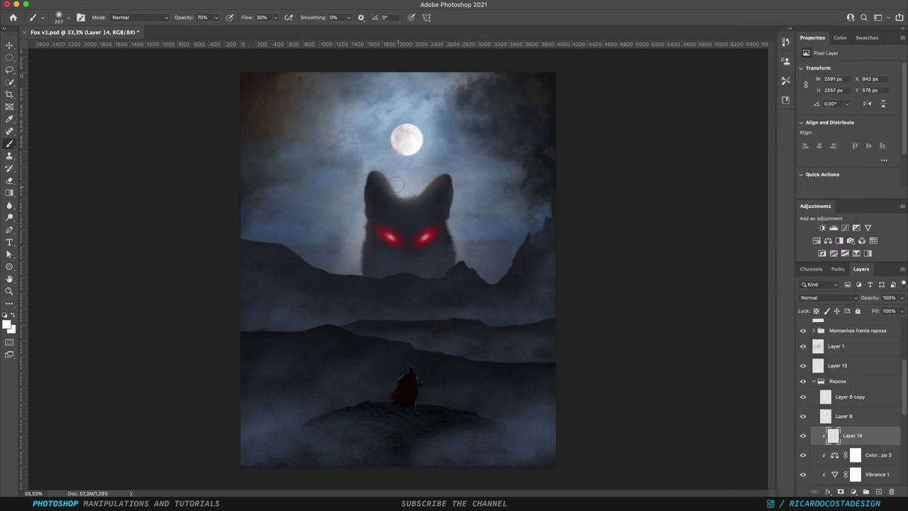
click(9, 57)
click(814, 382)
click(837, 365)
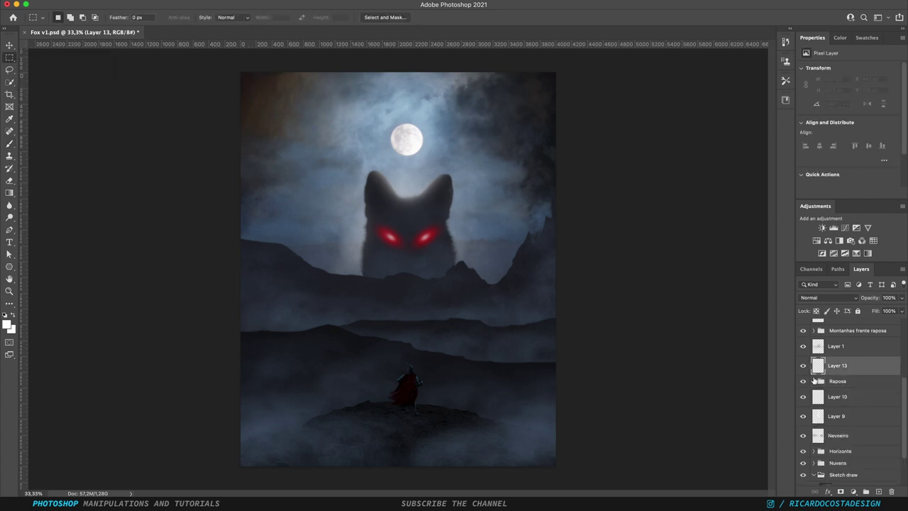
click(836, 382)
Add Layer 15 above Raposa and pick a dark paint colour.
click(879, 491)
key(b)
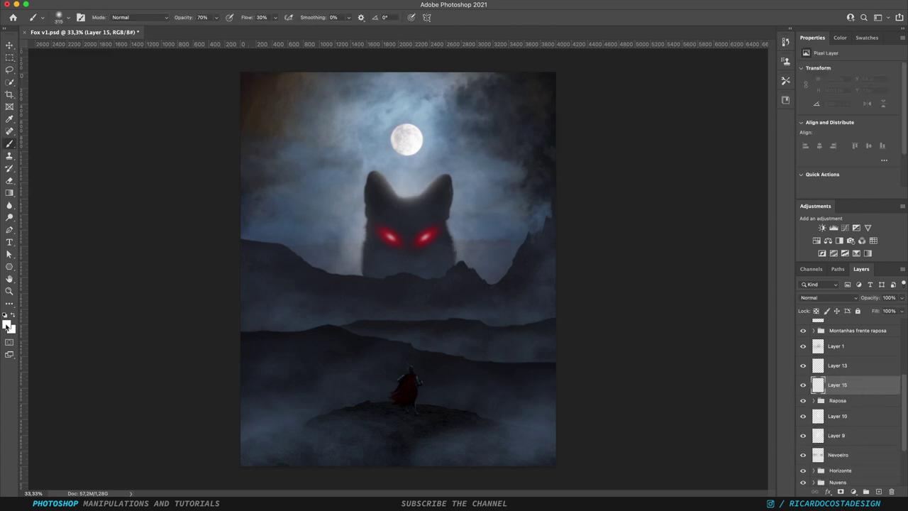
click(7, 324)
click(599, 199)
click(785, 86)
Move Layer 15 above Montanhas frente raposa, clip it, and paint faint dark shading.
key(ctrl+bracketright)
key(ctrl+bracketright)
key(ctrl+bracketright)
key(ctrl+alt+g)
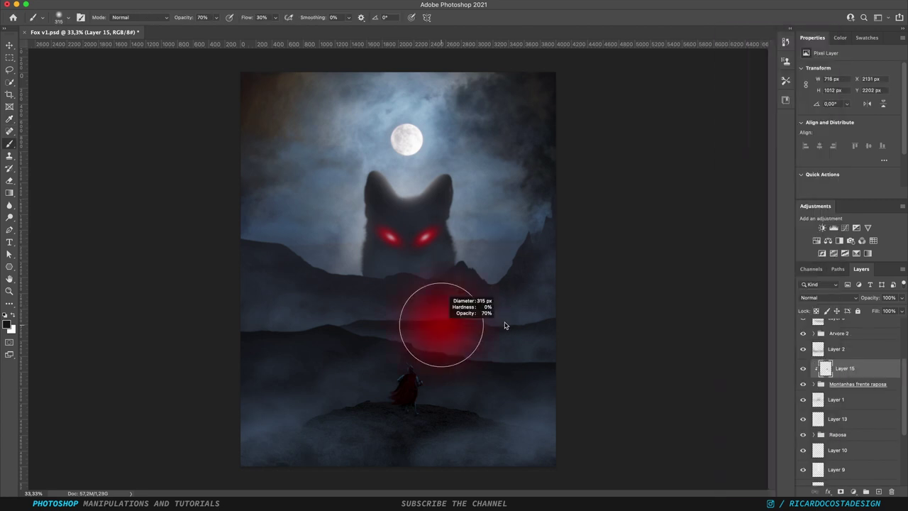
drag(505, 325, 455, 325)
drag(385, 284, 415, 284)
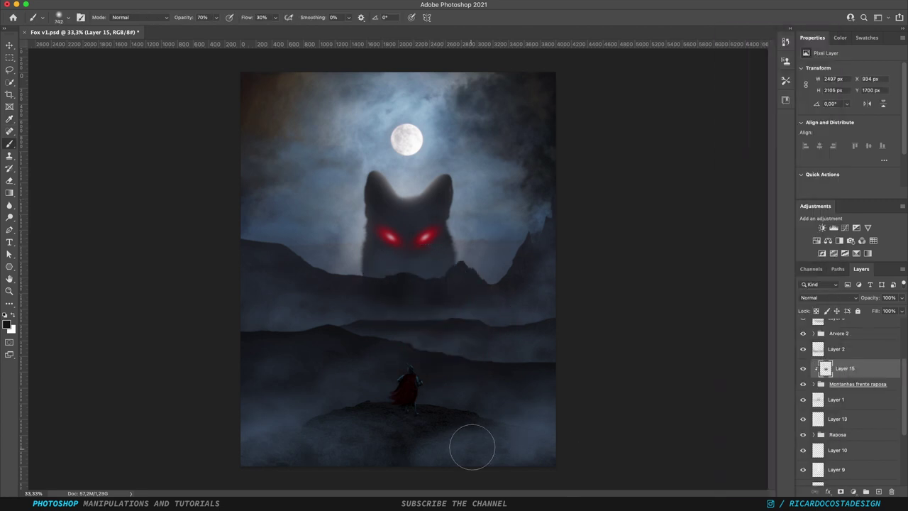
scroll(851, 398, down, 5)
scroll(852, 397, down, 5)
click(836, 472)
Create the 'Sombra guerreiro' layer and paint a dark shadow under the knight.
key(ctrl+shift+n)
text(Sombra g)
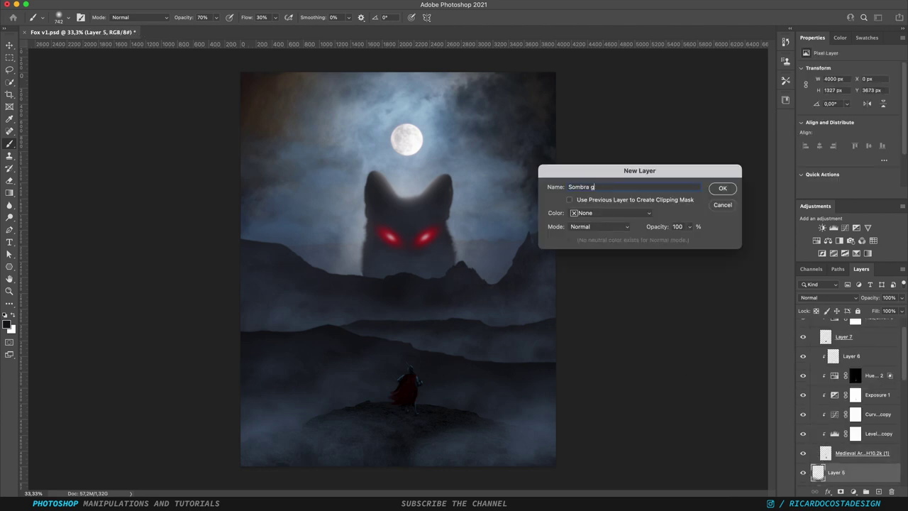
text(uerreiro)
key(Return)
drag(410, 418, 419, 420)
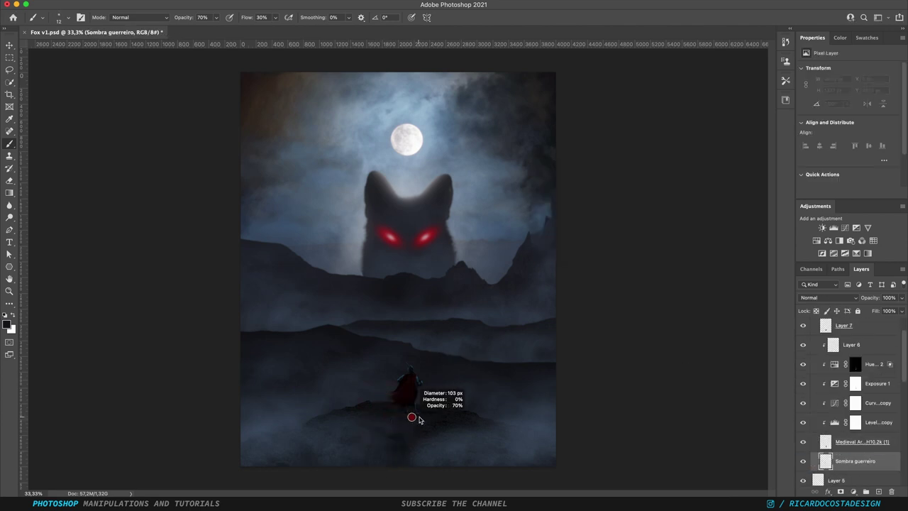
click(411, 418)
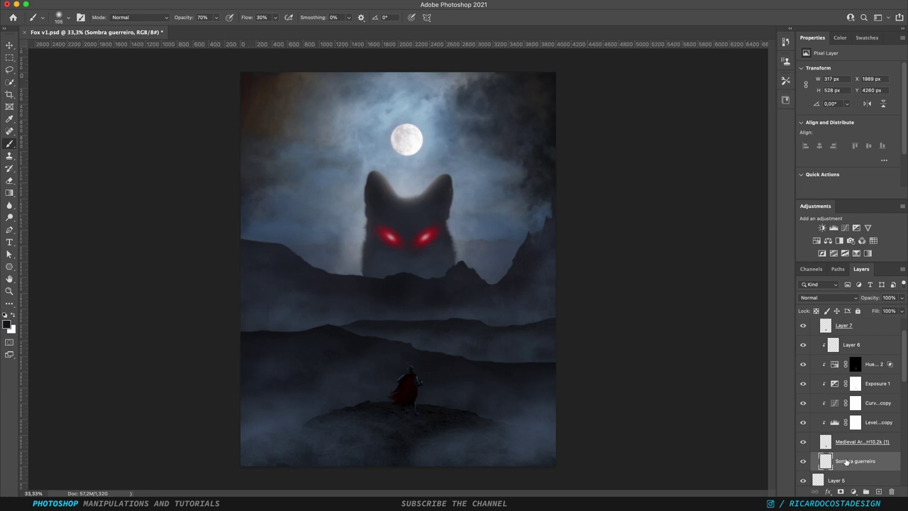
Move Sombra guerreiro to the top of the Guerreiro group, keep Normal blend, and shrink the eraser.
drag(845, 461, 852, 334)
click(68, 17)
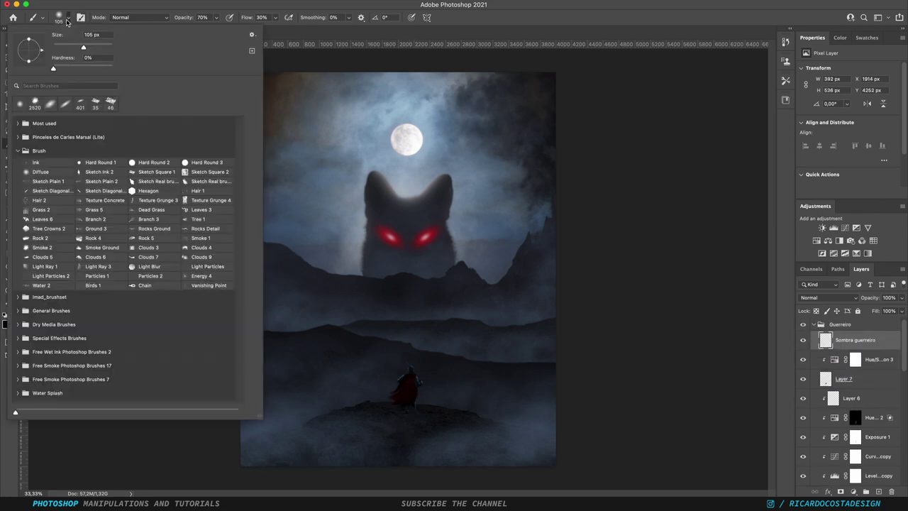
click(342, 323)
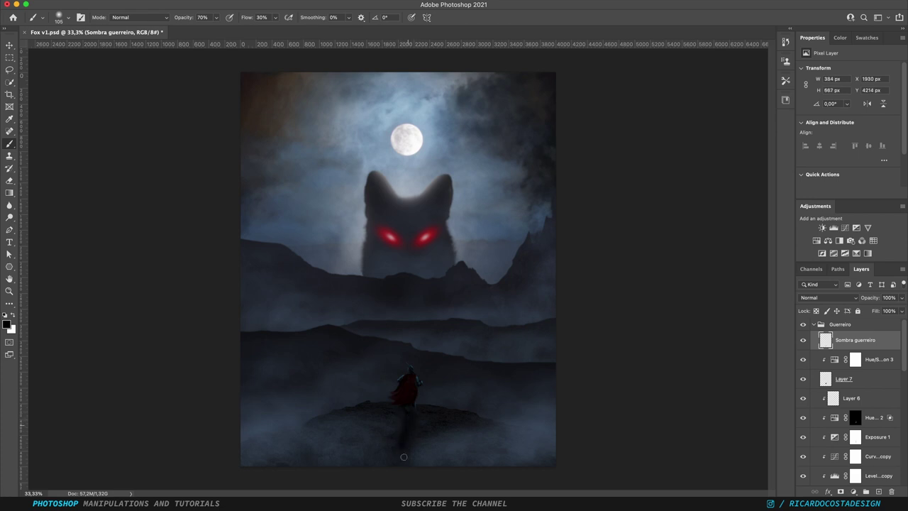
key(e)
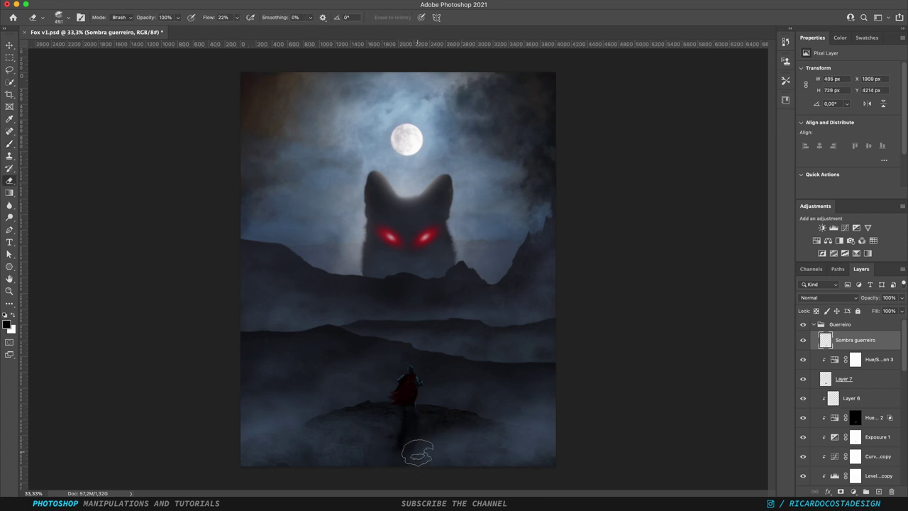
click(829, 297)
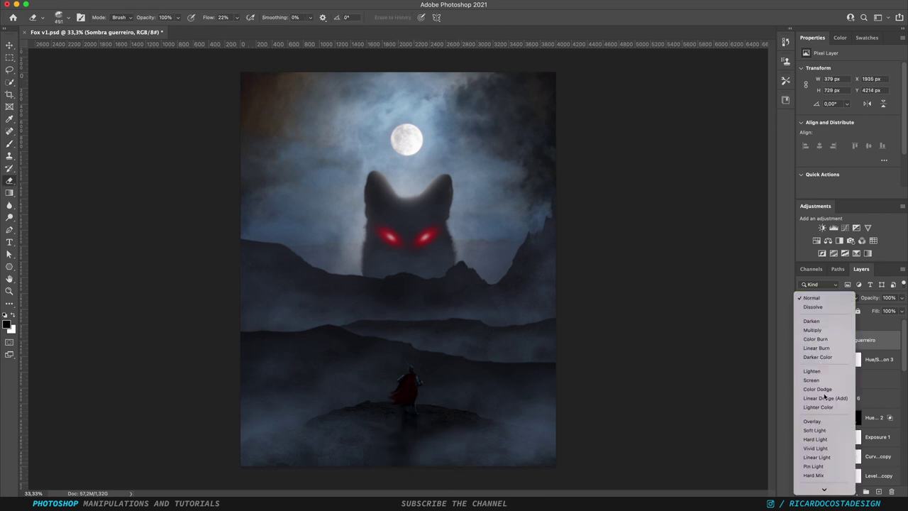
click(905, 301)
key(ctrl+plus)
scroll(517, 305, down, 5)
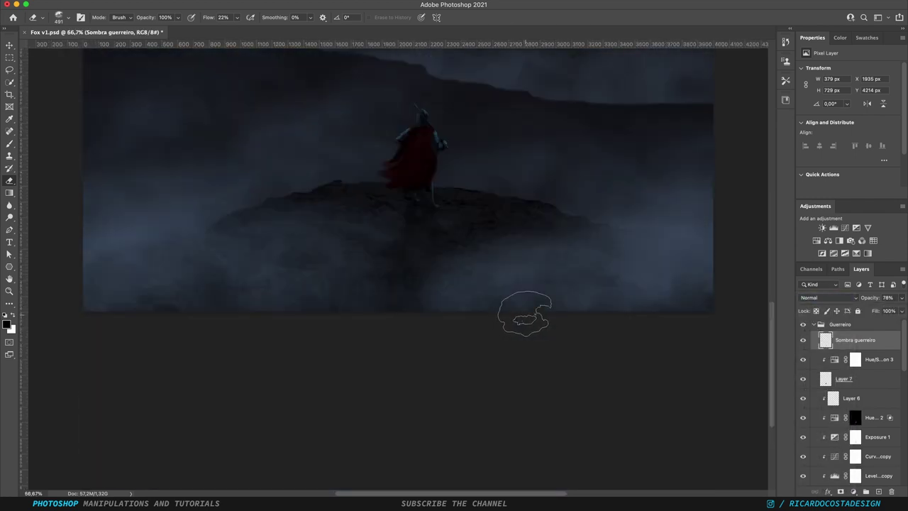
drag(426, 270, 385, 227)
Reposition Sombra guerreiro below Layer 5, keeping its Normal blend mode.
mouse_move(848, 344)
mouse_down()
mouse_move(855, 410)
mouse_move(852, 387)
mouse_up()
key(b)
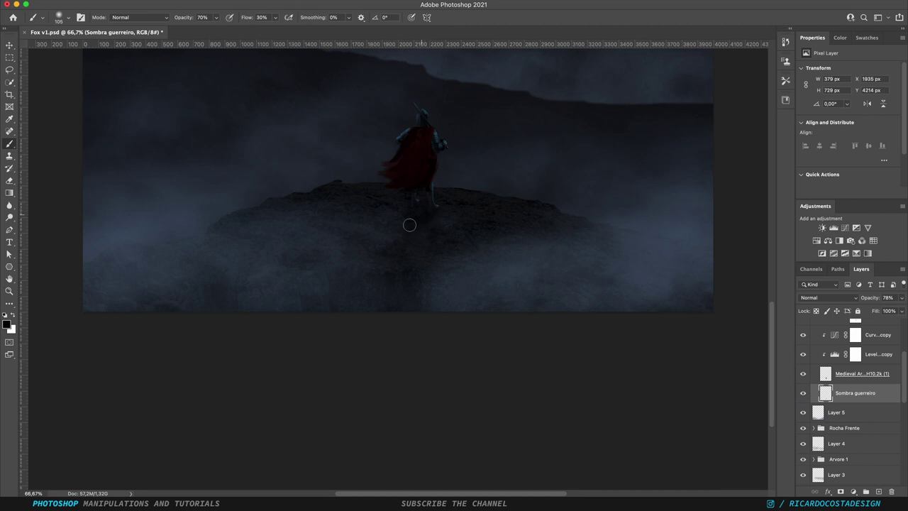
click(826, 298)
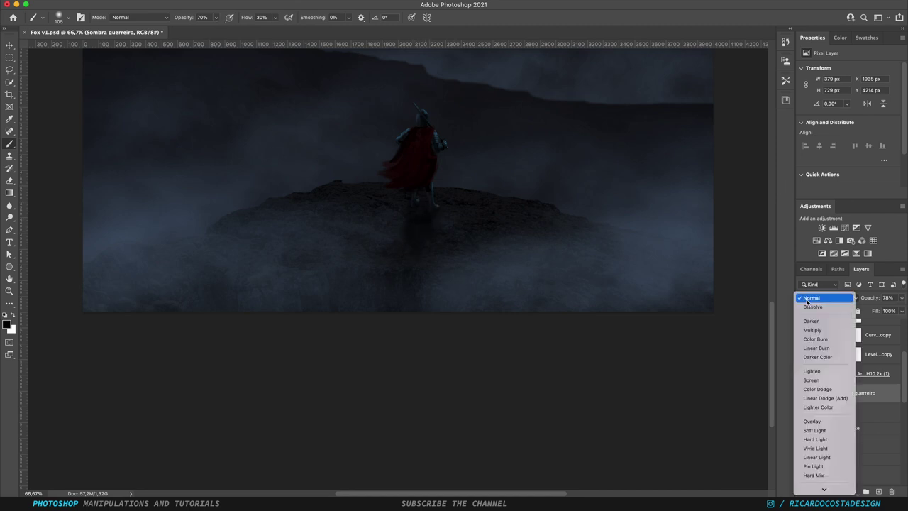
click(812, 229)
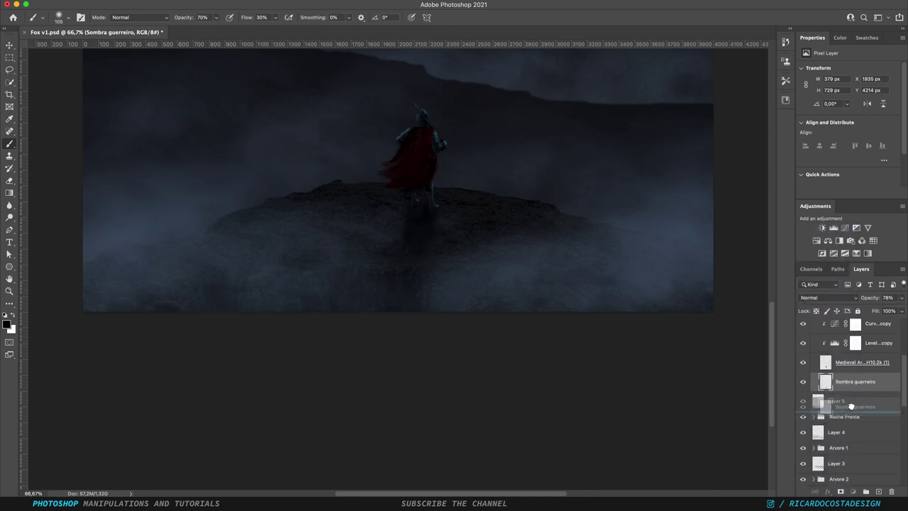
drag(848, 392, 852, 412)
key(e)
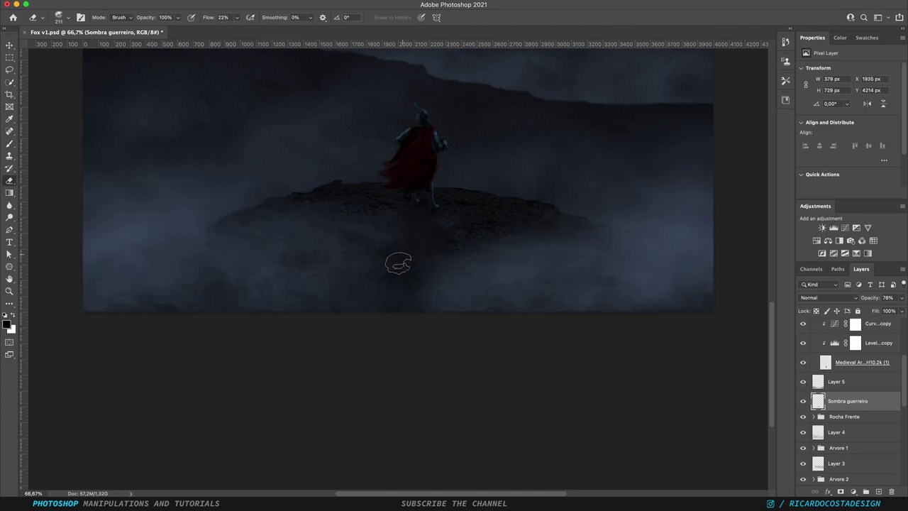
key(b)
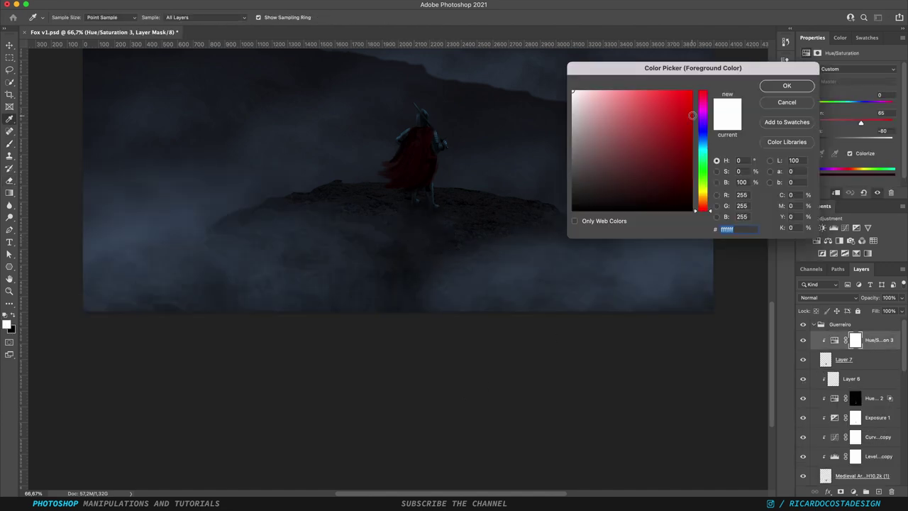
Add clipped Layer 16 and paint a faint red rim light along the knight's edges with a small brush.
click(787, 85)
key(ctrl+shift+alt+n)
key(b)
key(ctrl+1)
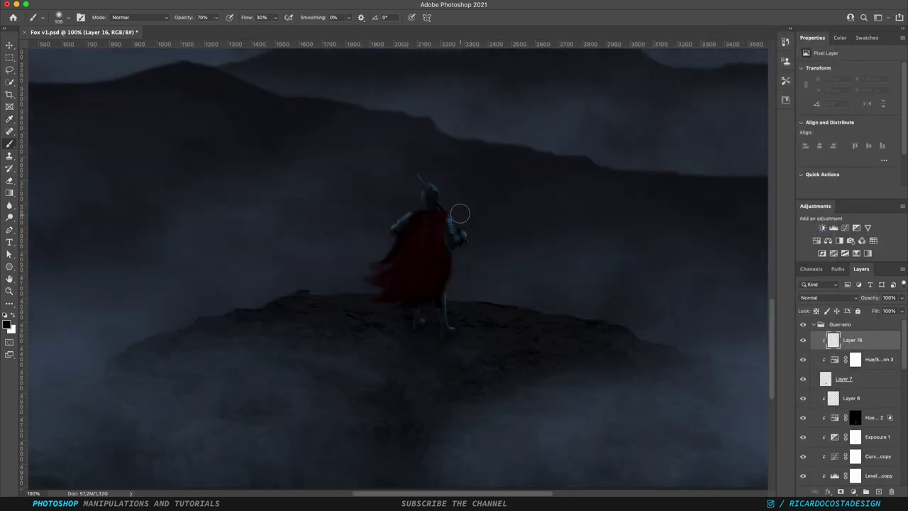
drag(460, 213, 453, 214)
click(453, 214)
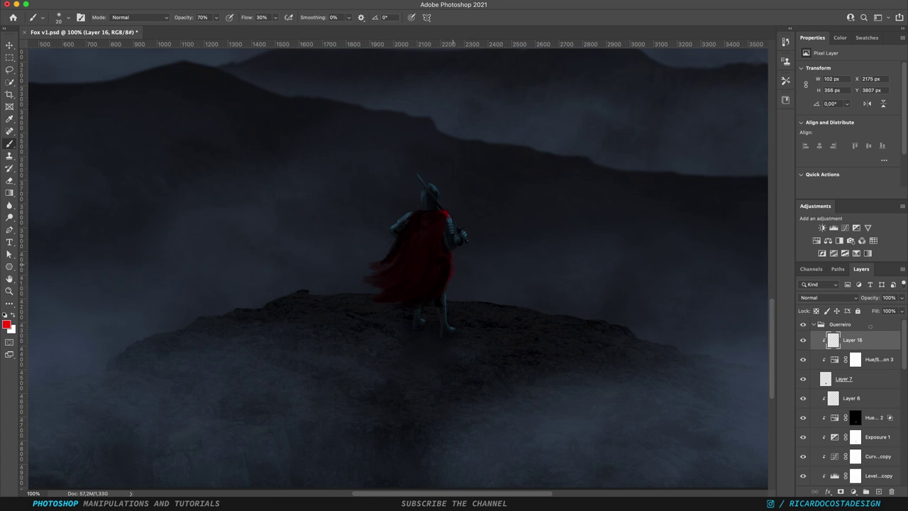
key(l)
key(ctrl+0)
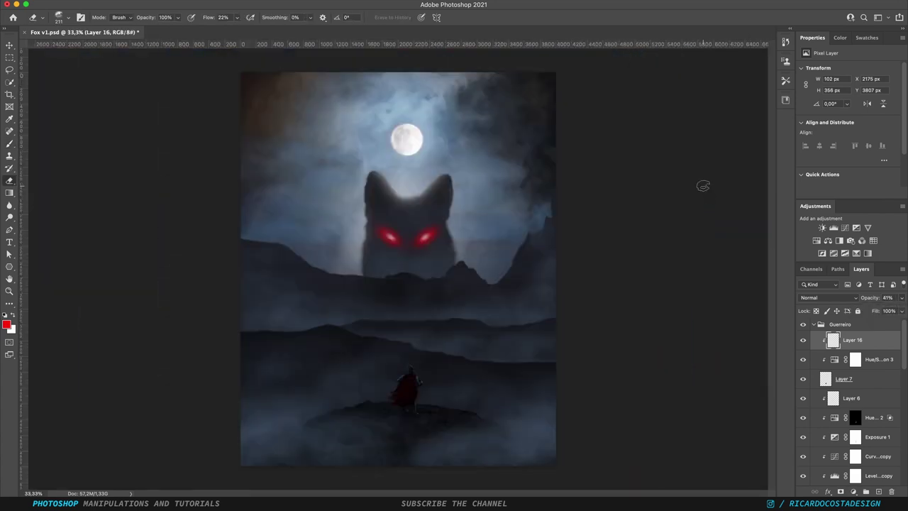
Add an Exposure adjustment layer directly above the Guerreiro group.
key(m)
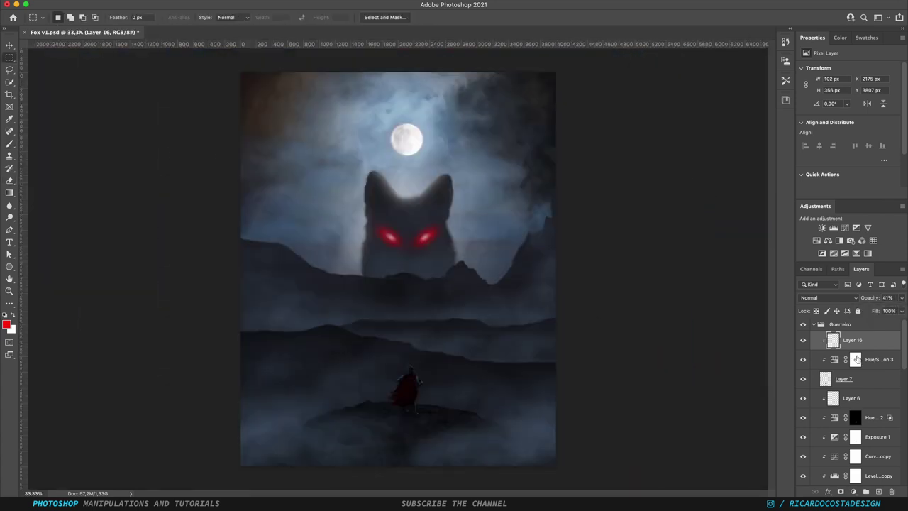
scroll(845, 398, down, 5)
scroll(841, 426, down, 5)
click(873, 395)
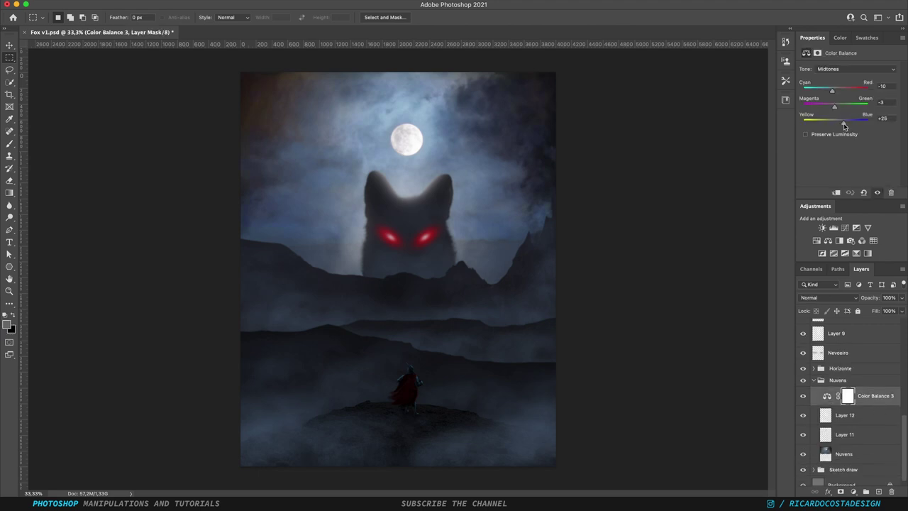
scroll(845, 397, up, 10)
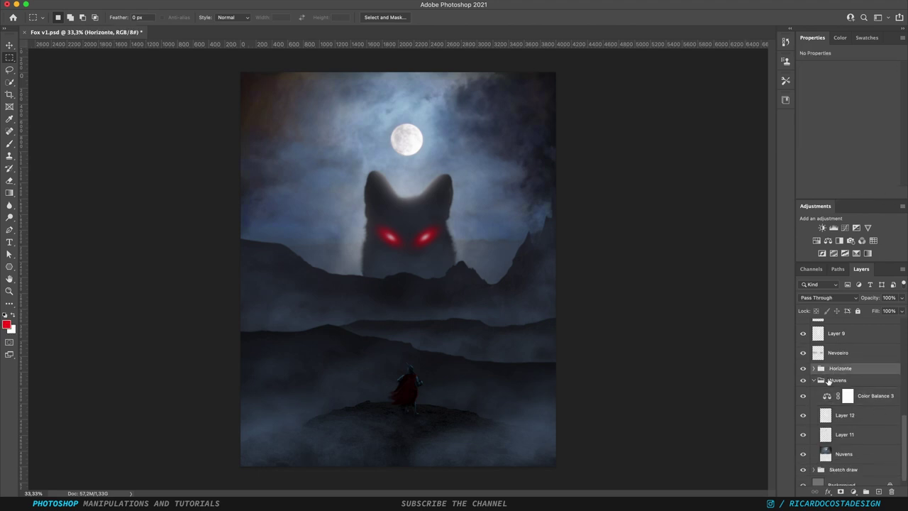
click(841, 328)
click(856, 227)
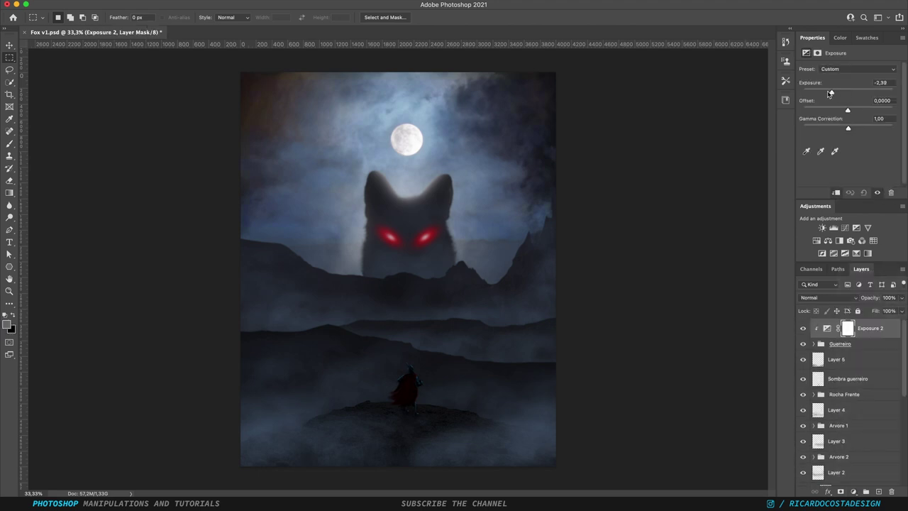
Invert the Exposure 2 mask to black and brush the darkening back in around the knight.
key(ctrl+plus)
click(848, 328)
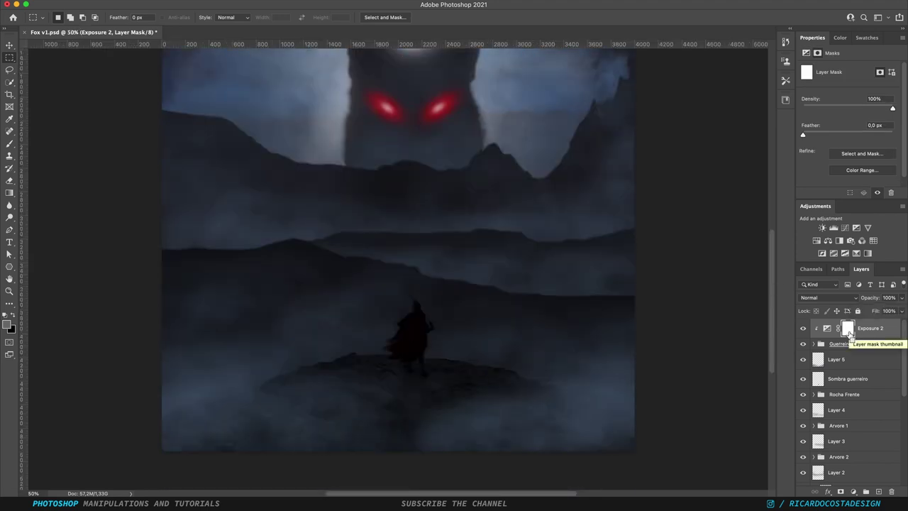
key(ctrl+i)
key(b)
drag(408, 330, 422, 348)
key(ctrl+plus)
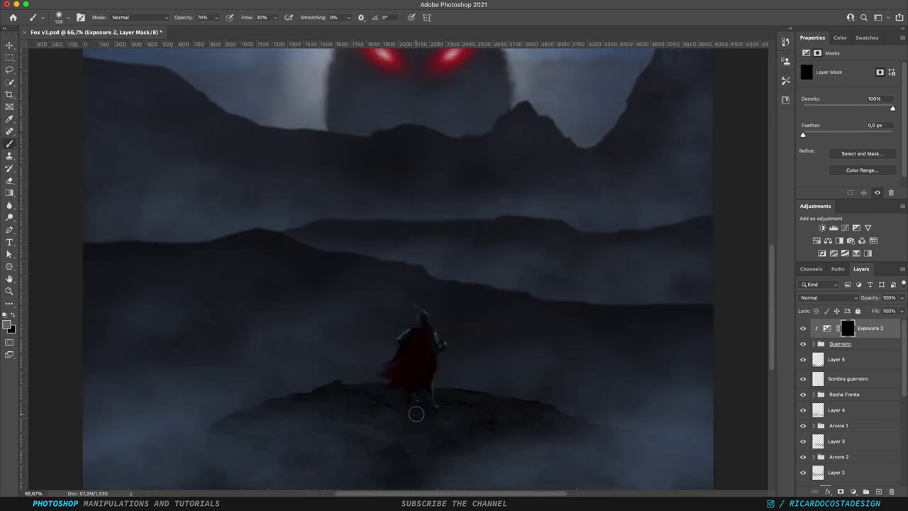
drag(425, 399, 408, 405)
key(ctrl+minus)
key(ctrl+minus)
Duplicate the birds layer to create a second, smaller flock.
right_click(844, 460)
click(844, 348)
click(388, 122)
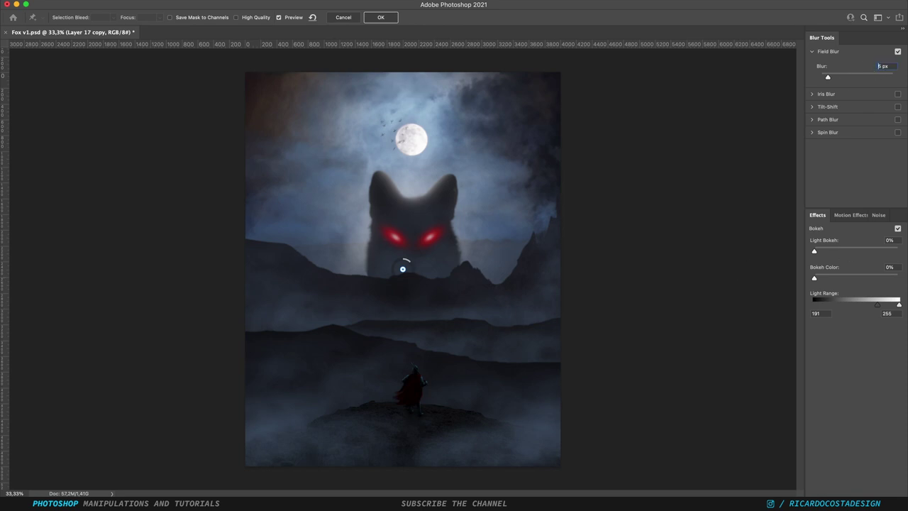
Field-blur the duplicated bird flock, then shrink and centre it over the moon.
click(383, 17)
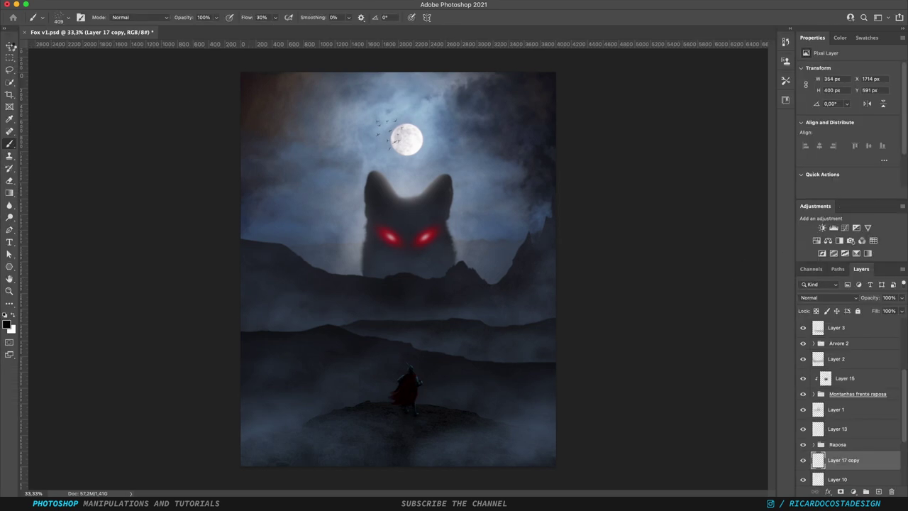
click(10, 45)
drag(383, 117, 412, 130)
click(125, 17)
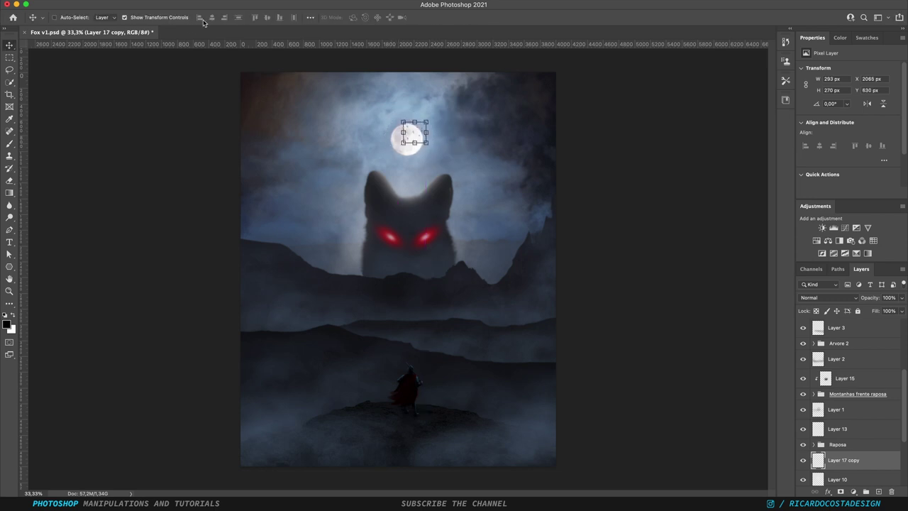
drag(492, 135, 486, 148)
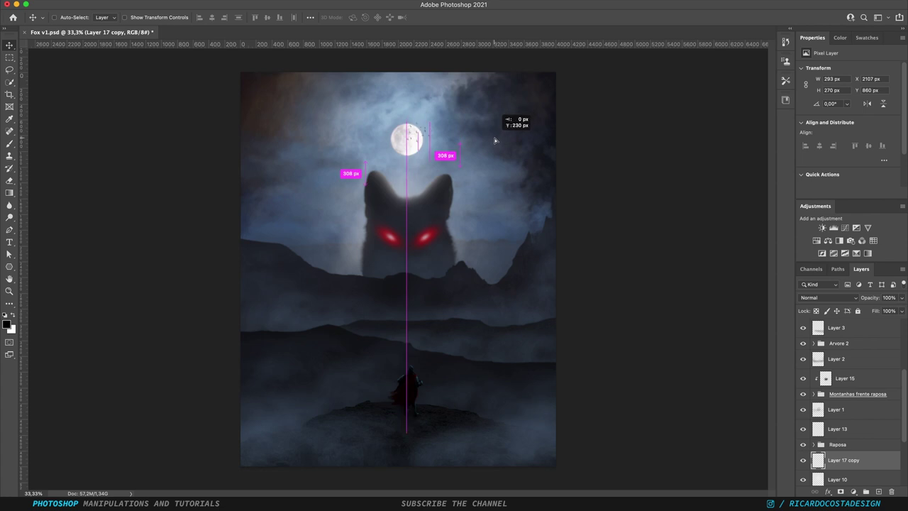
drag(486, 148, 500, 139)
Select the Exposure 2 adjustment layer.
key(m)
scroll(819, 386, up, 4)
click(860, 328)
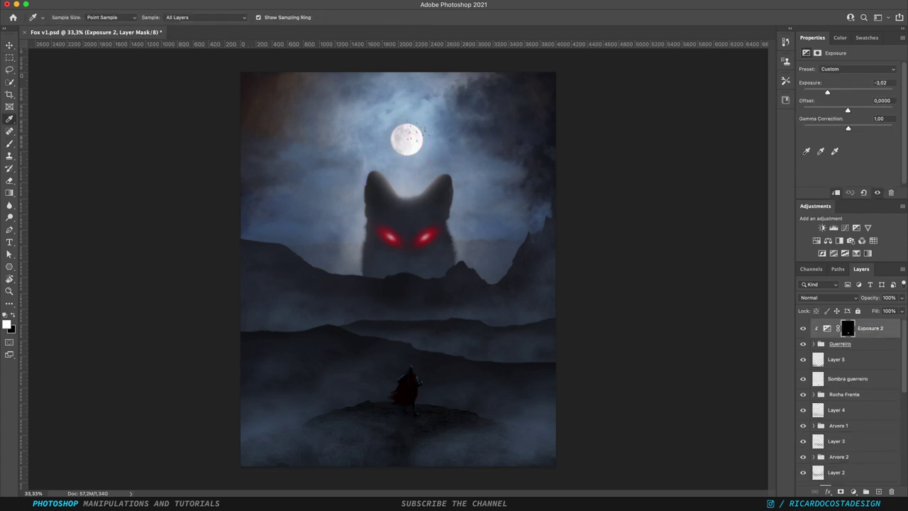
Create new empty layers, including ones above Layer 4 and Layer 3, with default black/white colours.
key(b)
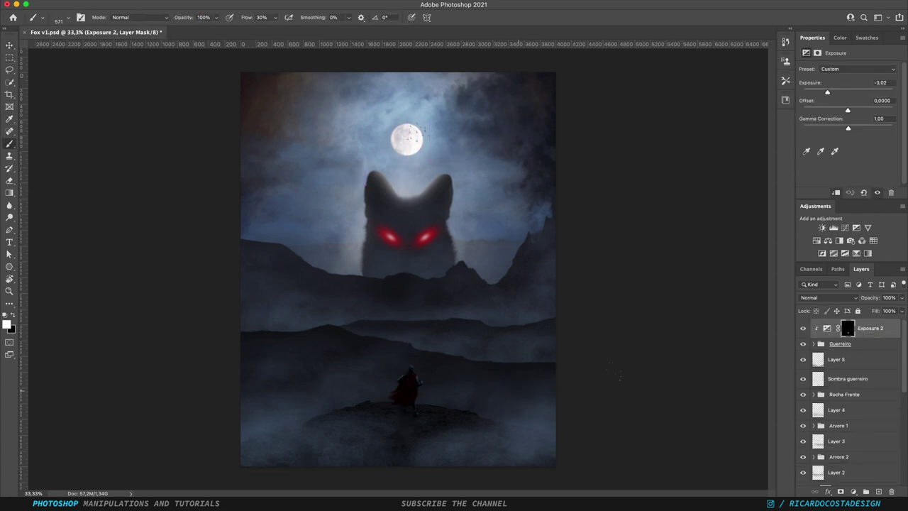
key(ctrl+shift+alt+n)
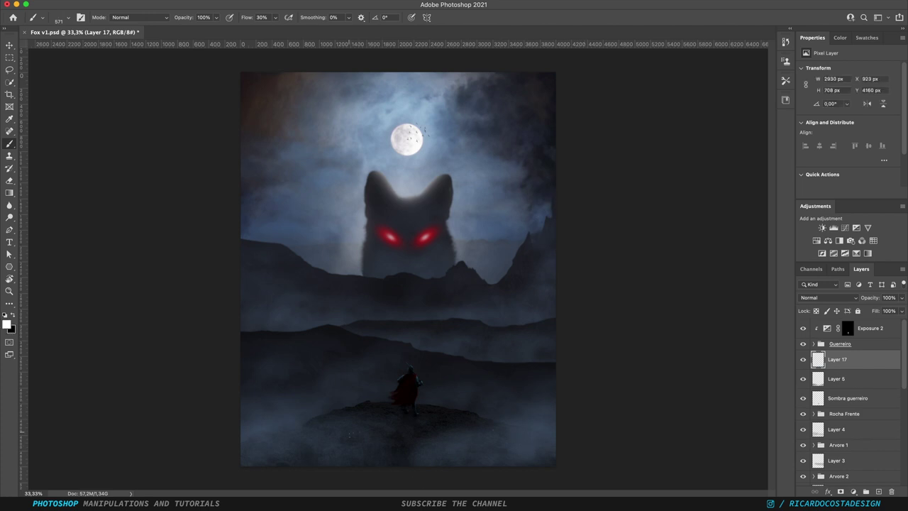
click(845, 429)
key(ctrl+shift+alt+n)
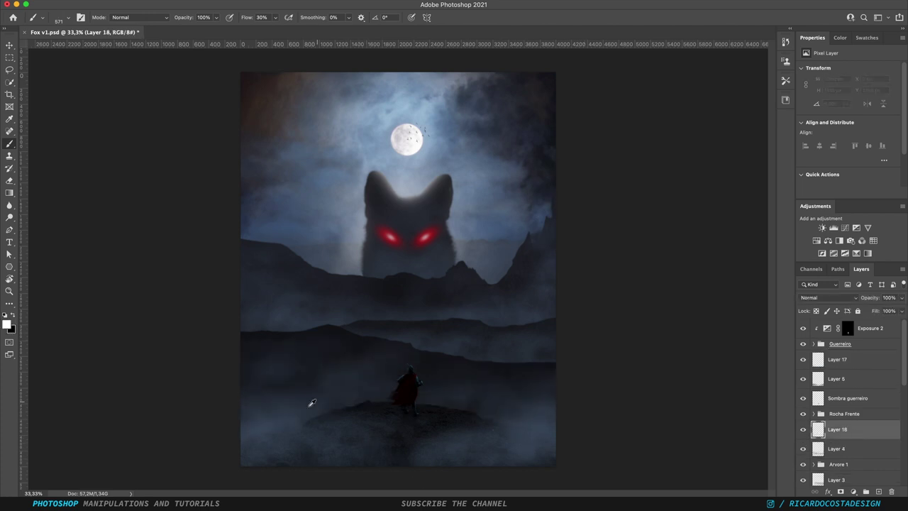
key(d)
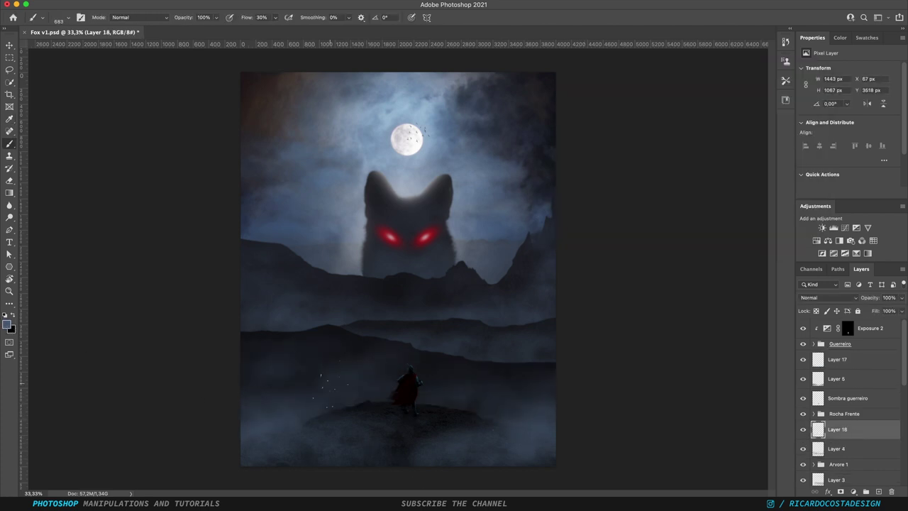
click(837, 480)
key(ctrl+shift+alt+n)
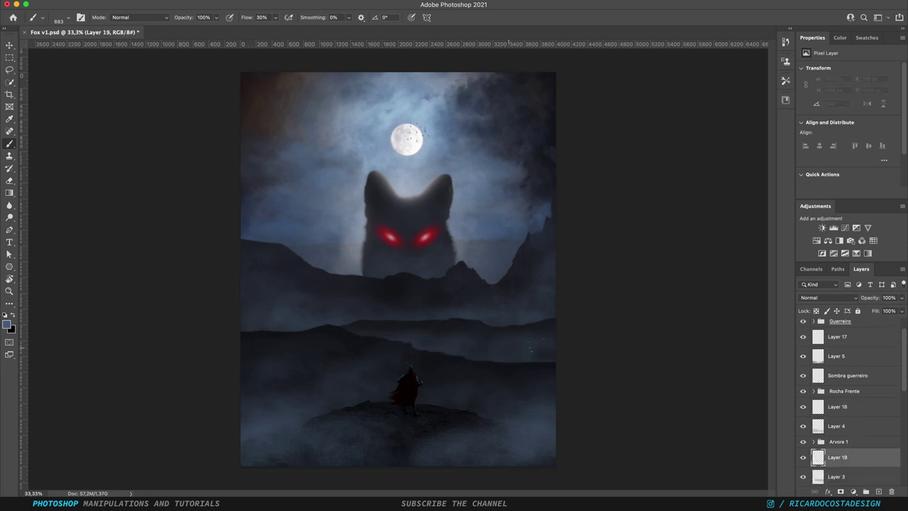
Add two more empty layers, placed below Arvore 2 and Layer 13, using a smaller brush.
click(838, 407)
key(ctrl+shift+alt+n)
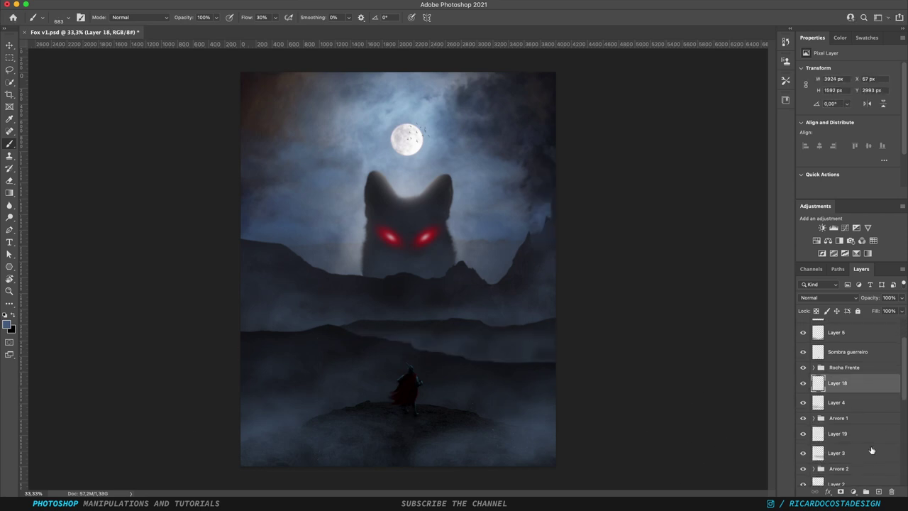
key(ctrl+bracketleft)
key(ctrl+bracketleft)
key(ctrl+bracketleft)
drag(544, 277, 529, 277)
key(ctrl+shift+alt+n)
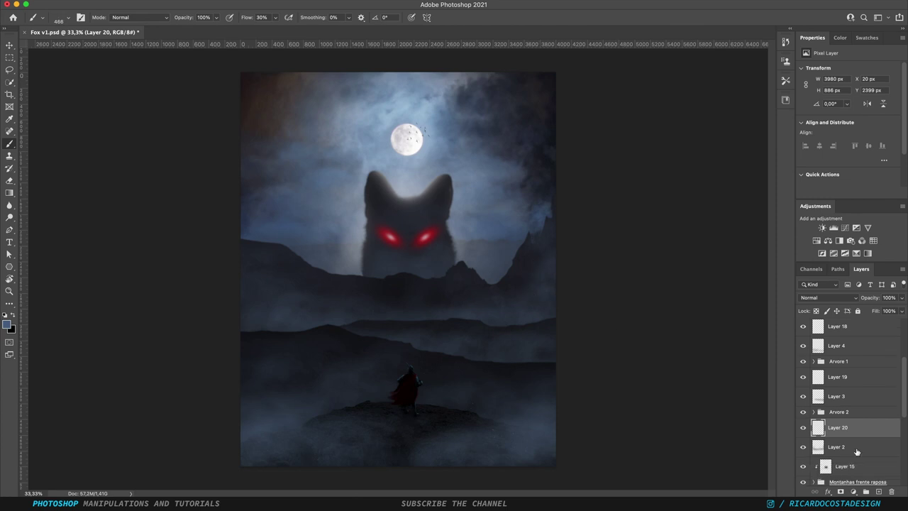
key(ctrl+bracketleft)
key(ctrl+bracketleft)
key(ctrl+bracketleft)
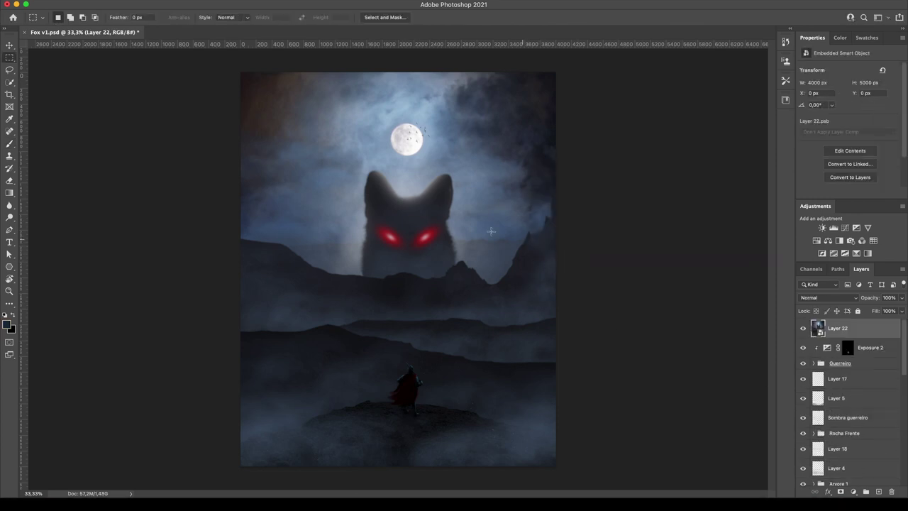
Apply the Camera Raw Filter to the merged Layer 22 and cool its Temperature to -4.
click(213, 1)
click(234, 58)
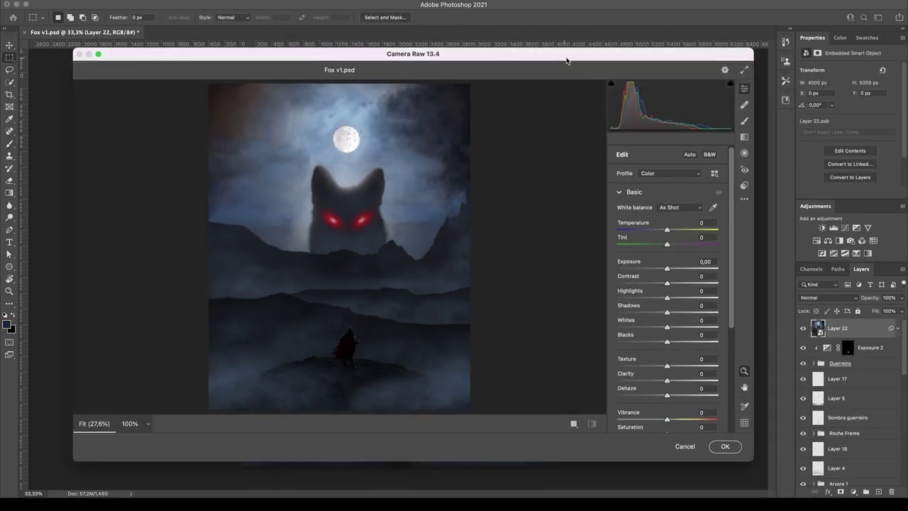
drag(671, 228, 682, 299)
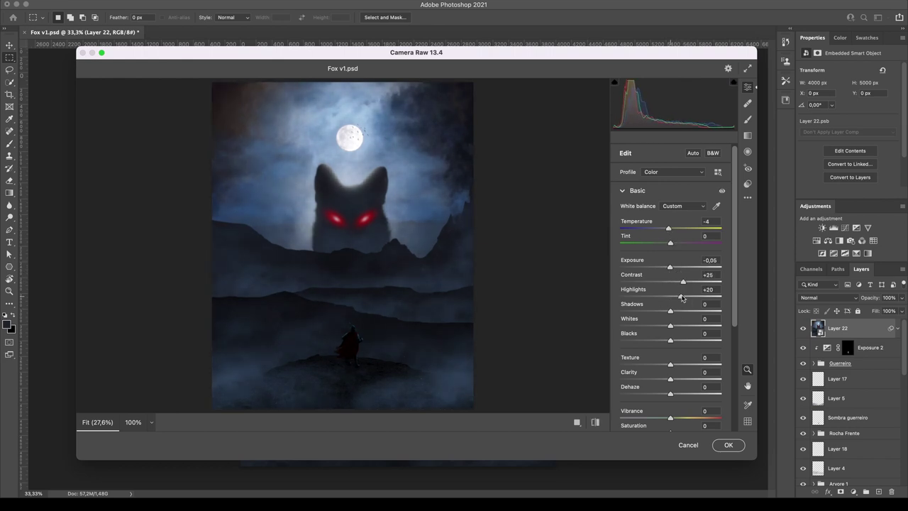